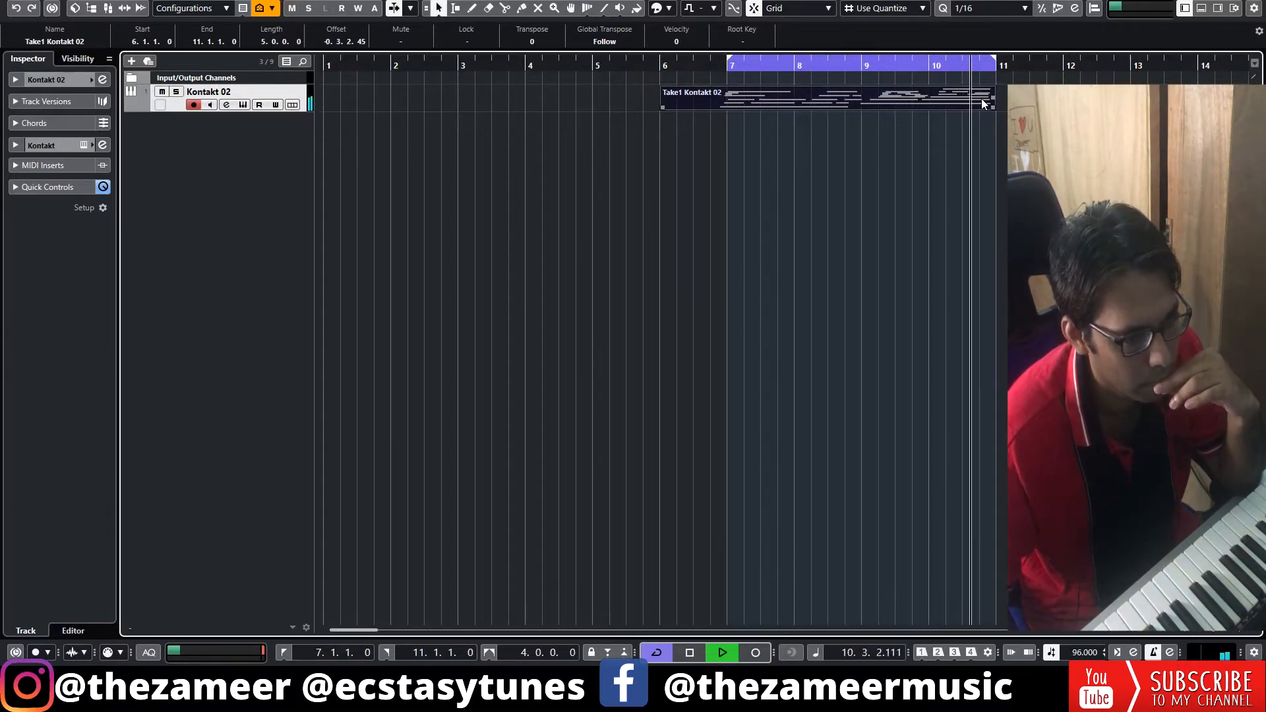
Stop playback and open the Take1 Kontakt 02 part in the enlarged key editor.
left_click(950, 152)
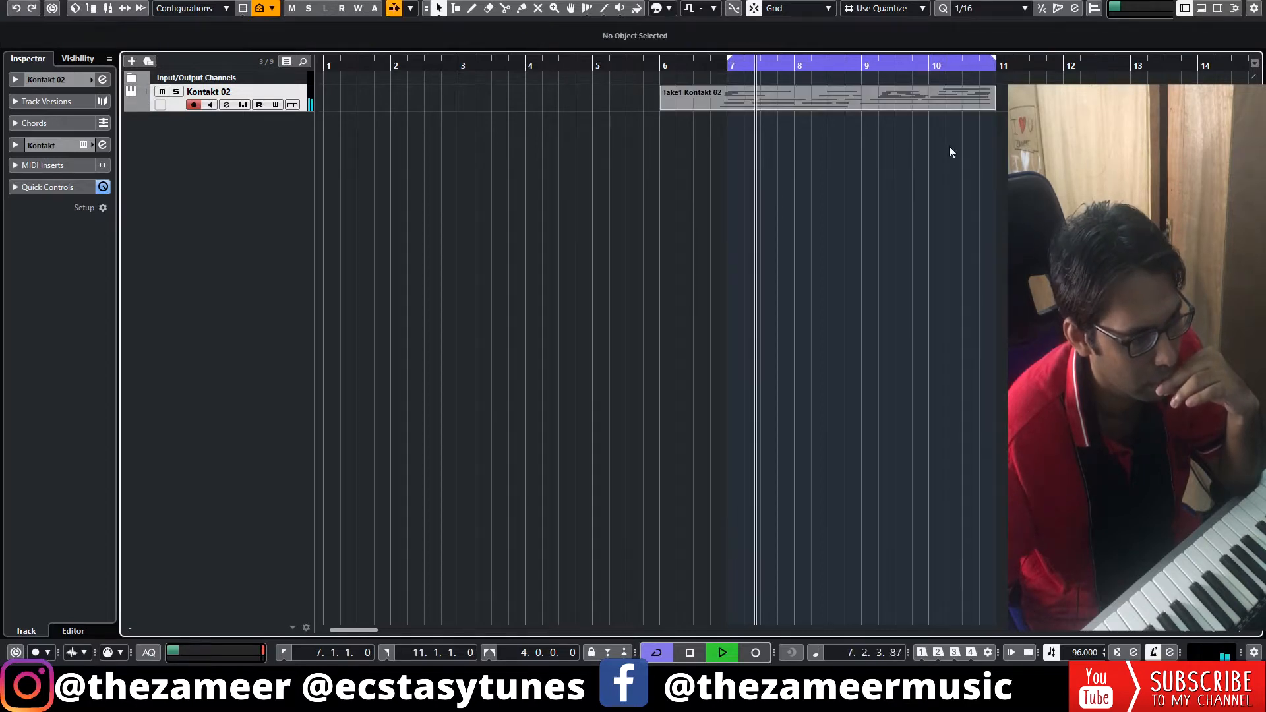
key("space")
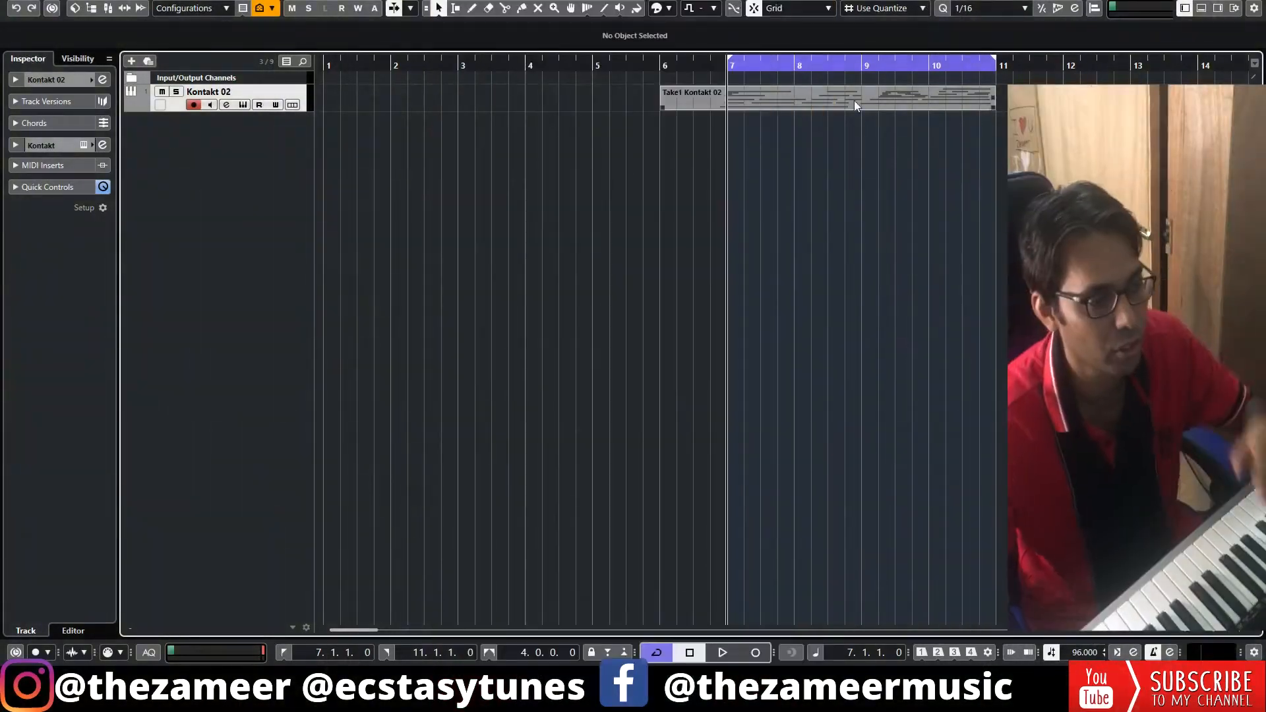
double_click(857, 102)
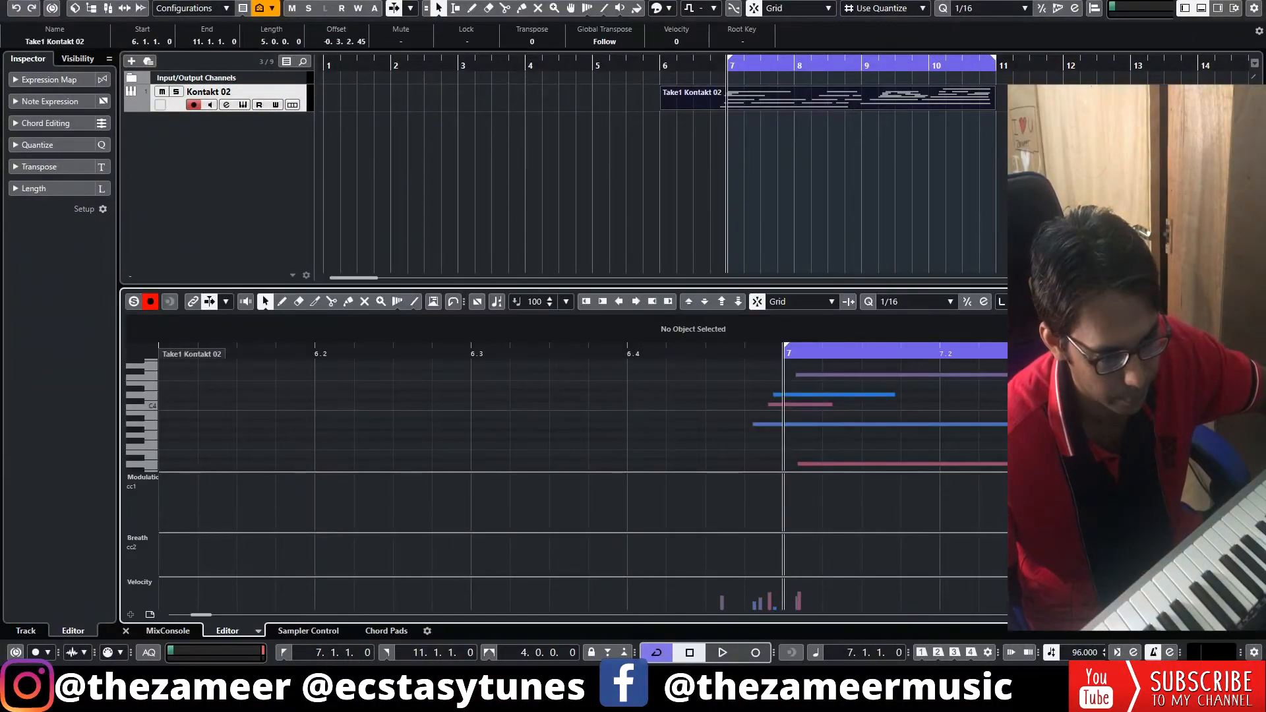
left_click(1235, 301)
Play the take from just before bar 7 and review its notes against the grid.
scroll(593, 228, "down", 3)
left_click(341, 59)
key("space")
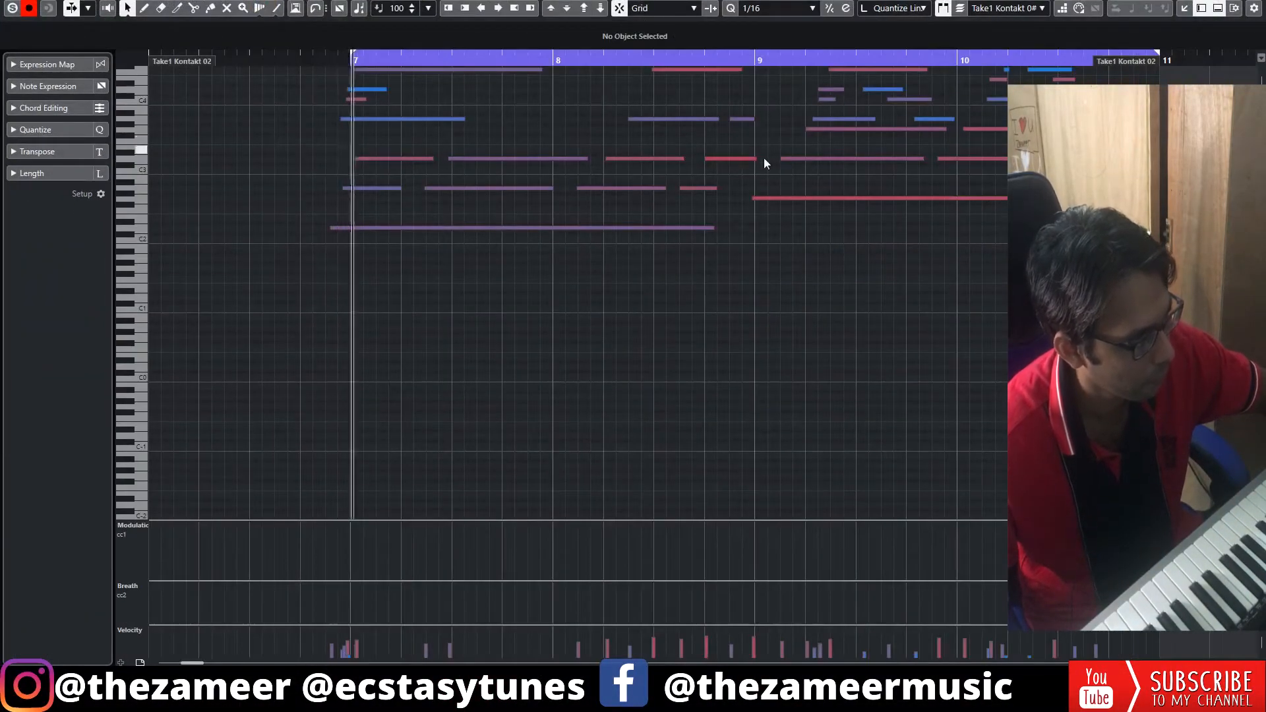
scroll(826, 240, "up", 3)
scroll(826, 241, "down", 3)
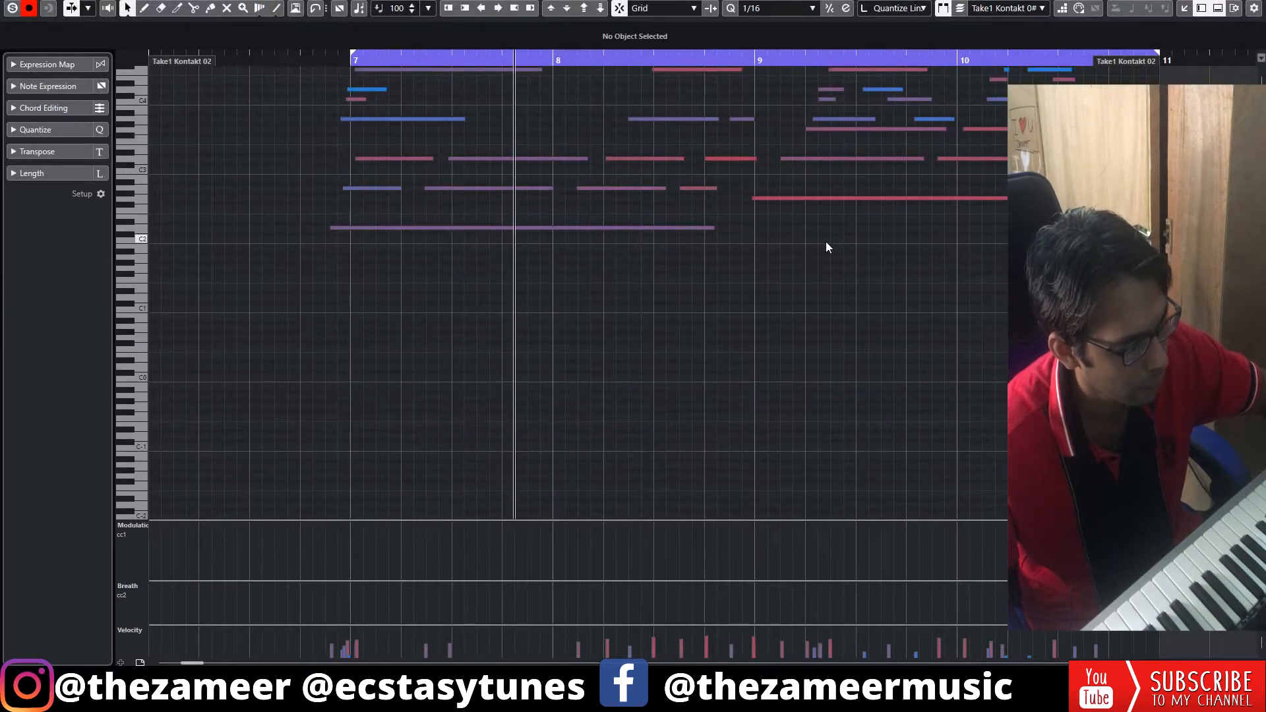
scroll(826, 242, "up", 3)
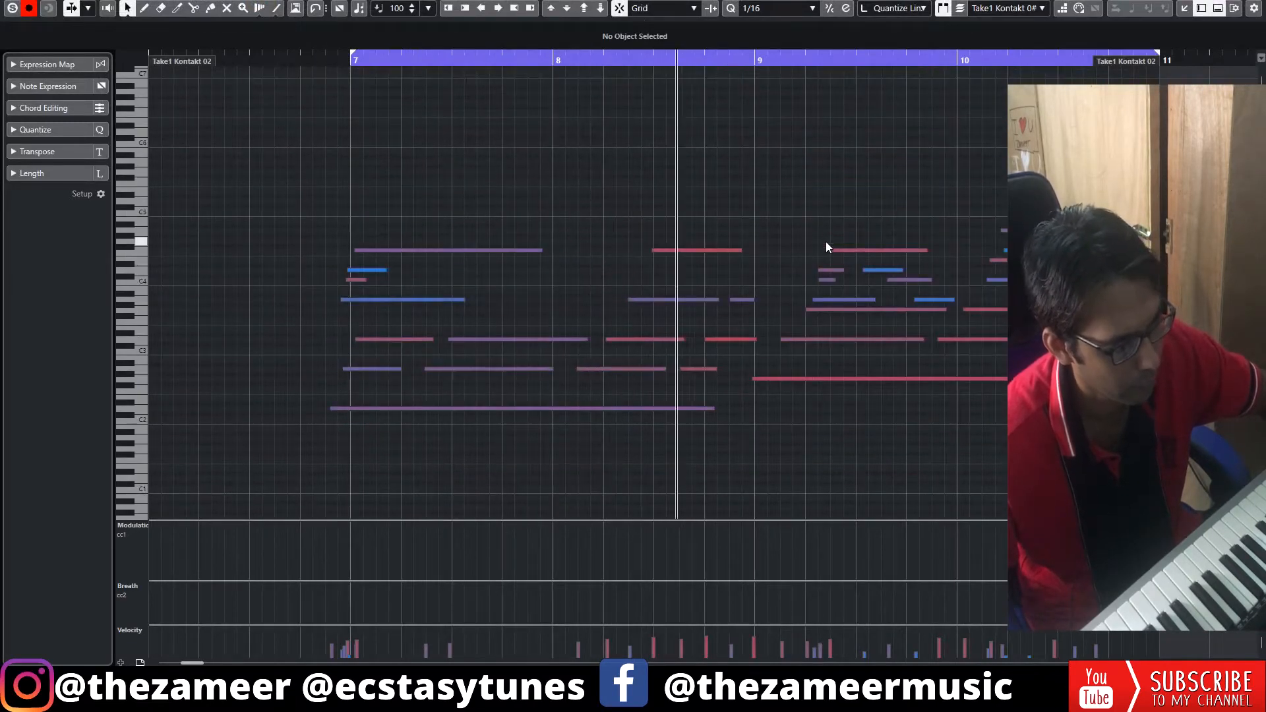
scroll(827, 242, "down", 2)
key("space")
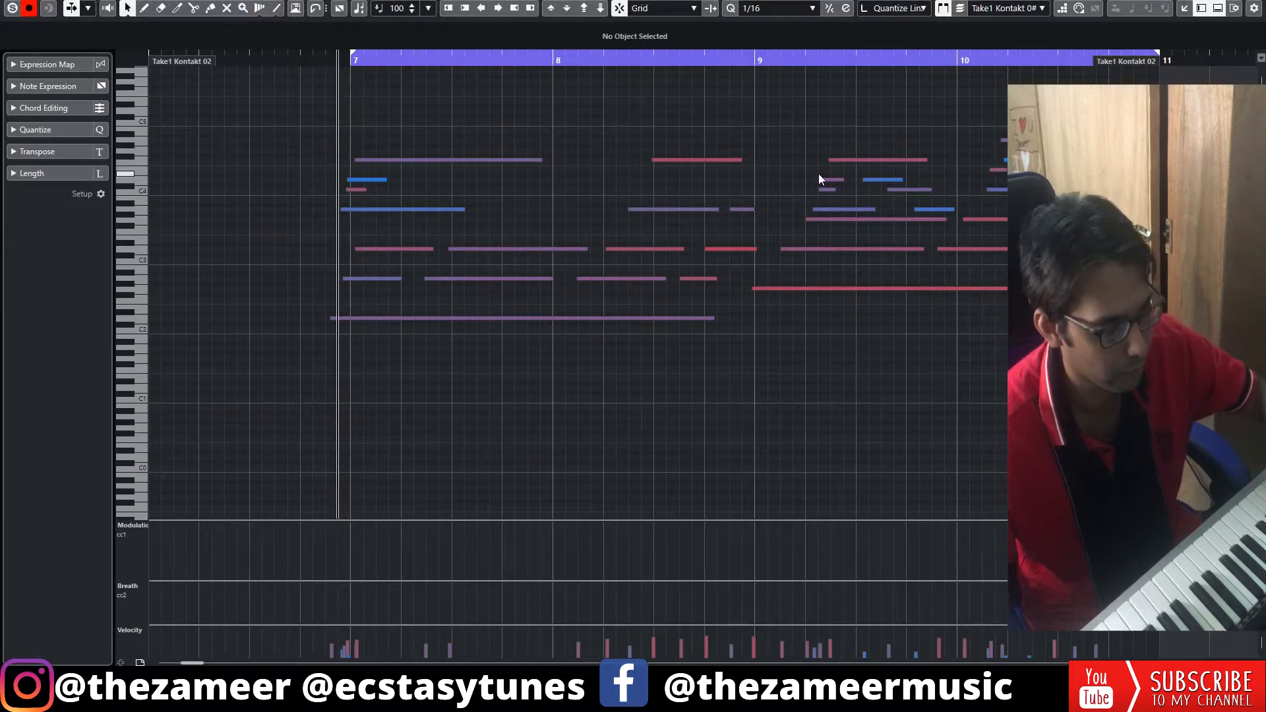
Select the notes from bar 9 onward and play back the passage from the start of bar 9.
left_click_drag(776, 114, 1049, 293)
left_click(720, 62)
key("space")
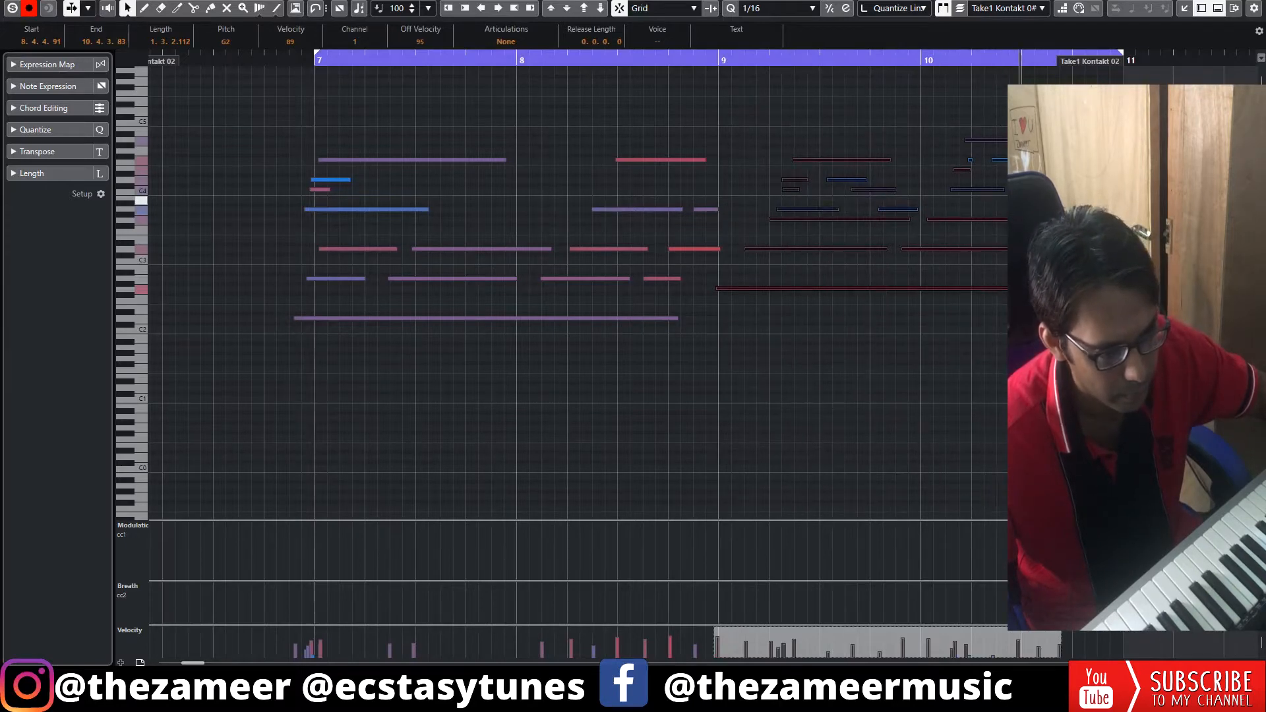
left_click(708, 61)
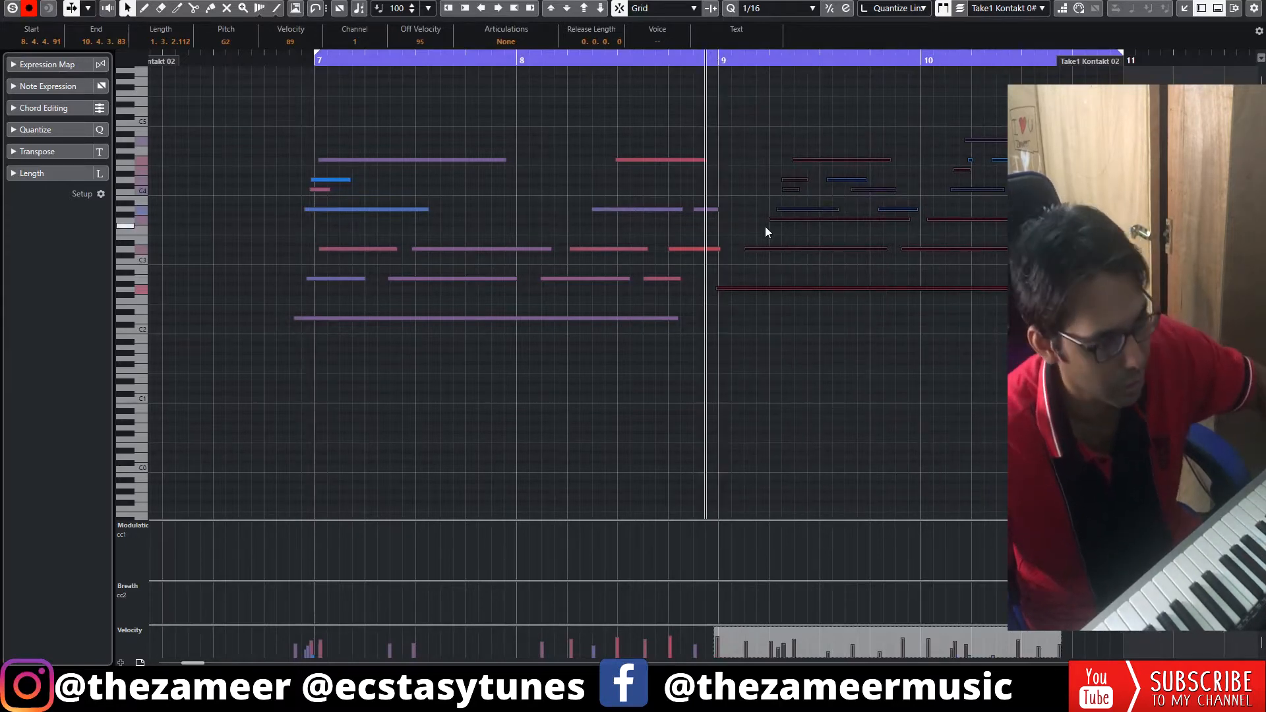
Delete the short upper notes in bar 9 and select the upper notes in bar 10.
left_click(787, 220)
left_click_drag(782, 139, 860, 200)
key("Delete")
left_click_drag(805, 162, 900, 213)
key("Delete")
left_click_drag(983, 122, 1029, 171)
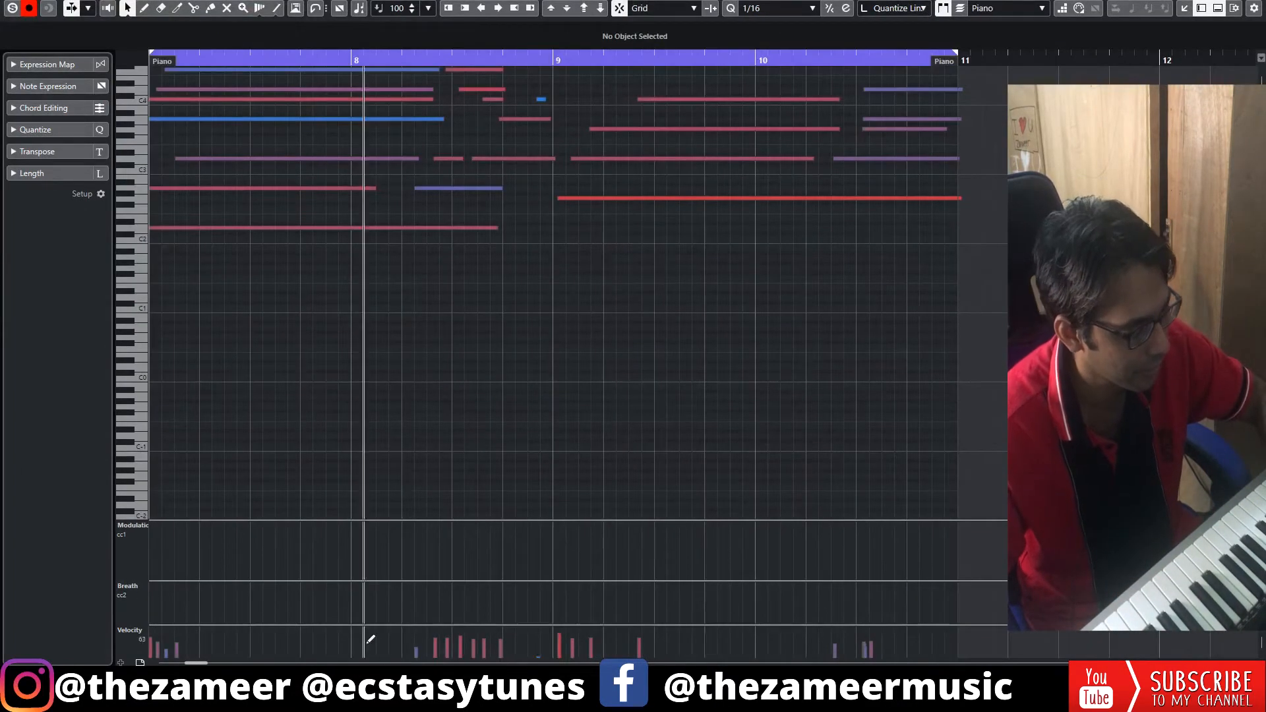
Play back the Piano part from just before bar 7 to check its notes.
left_click_drag(201, 663, 198, 664)
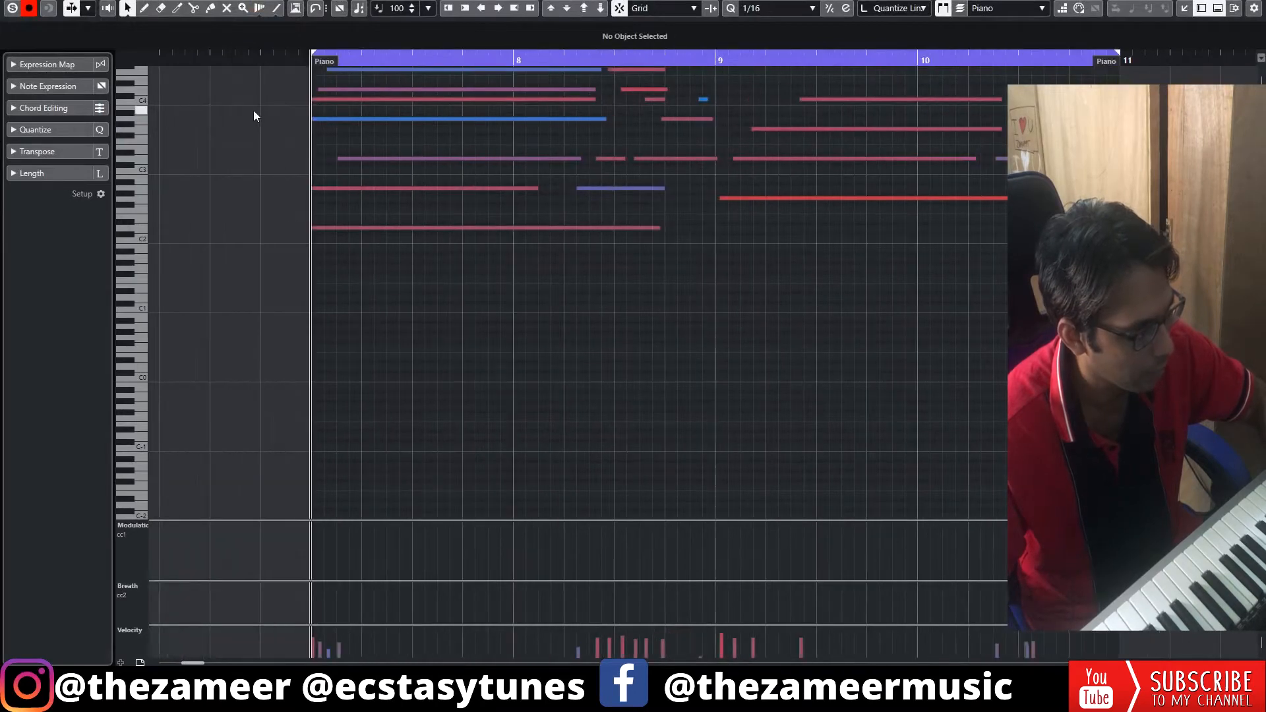
left_click(301, 62)
scroll(620, 417, "up", 3)
scroll(612, 315, "down", 2)
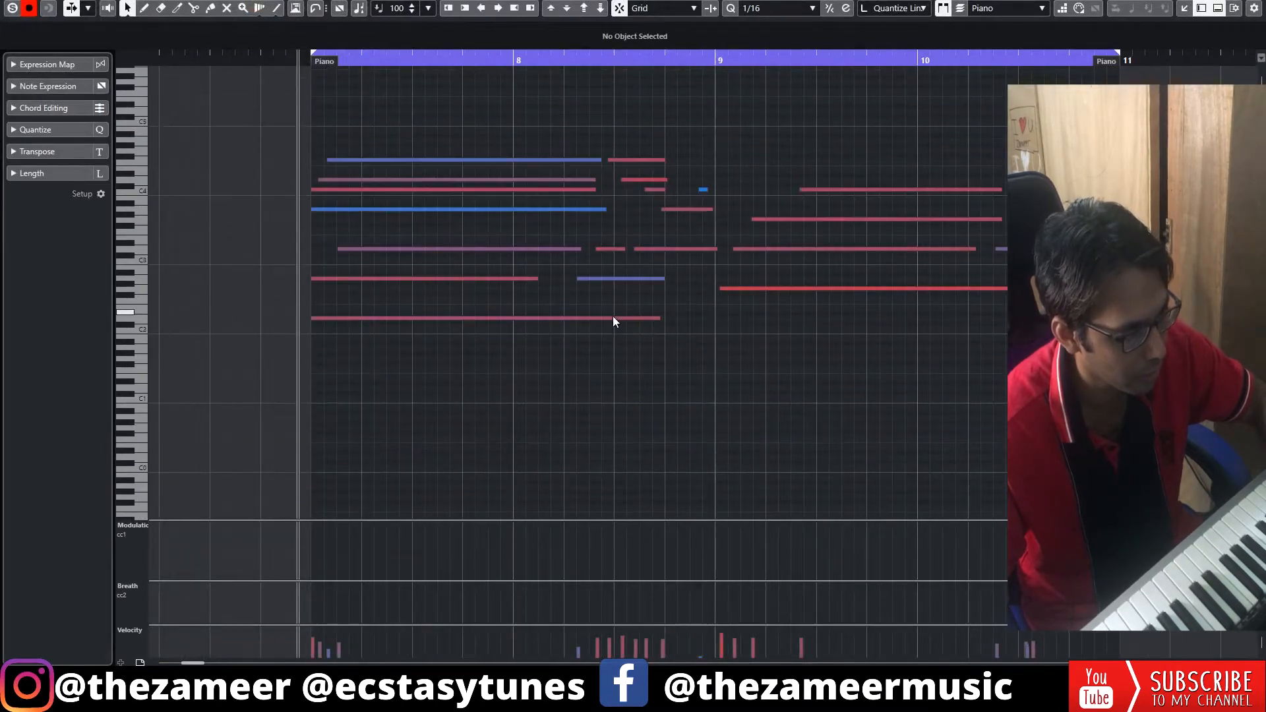
key("space")
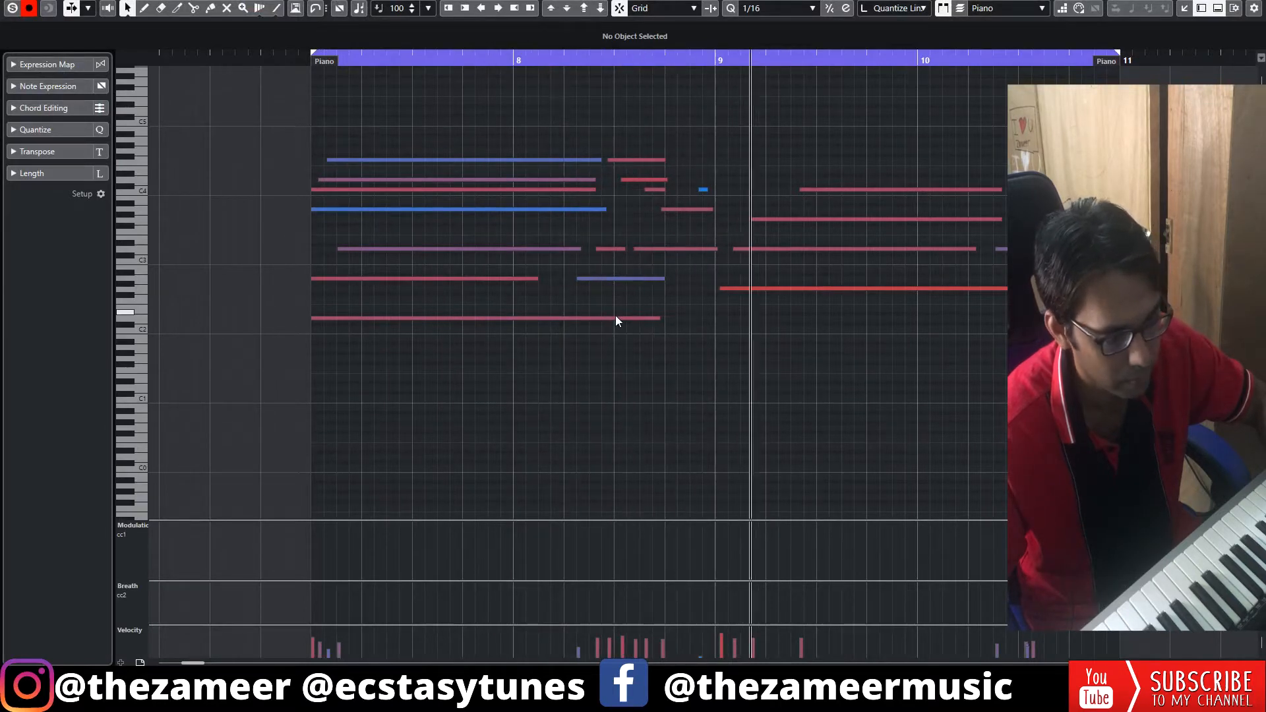
Align the start of the long low G2 note to bar 9 at 9.1.1.0 and stop playback.
left_click(719, 288)
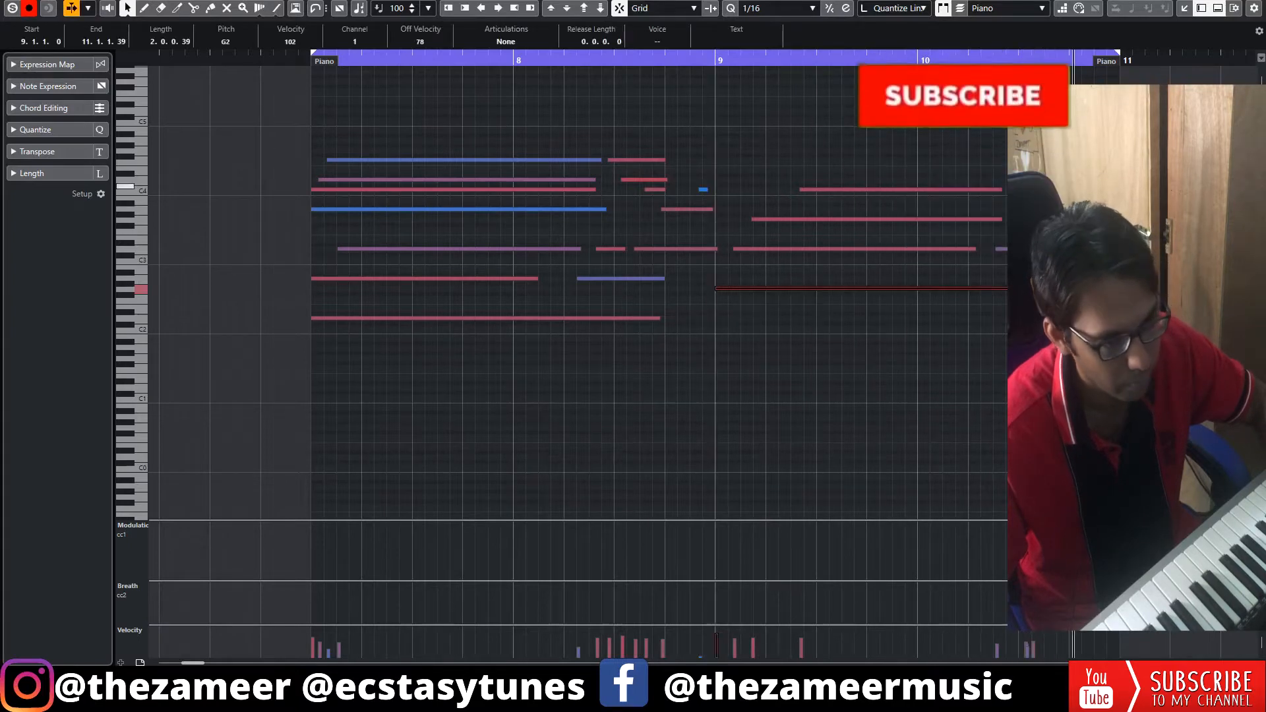
key("space")
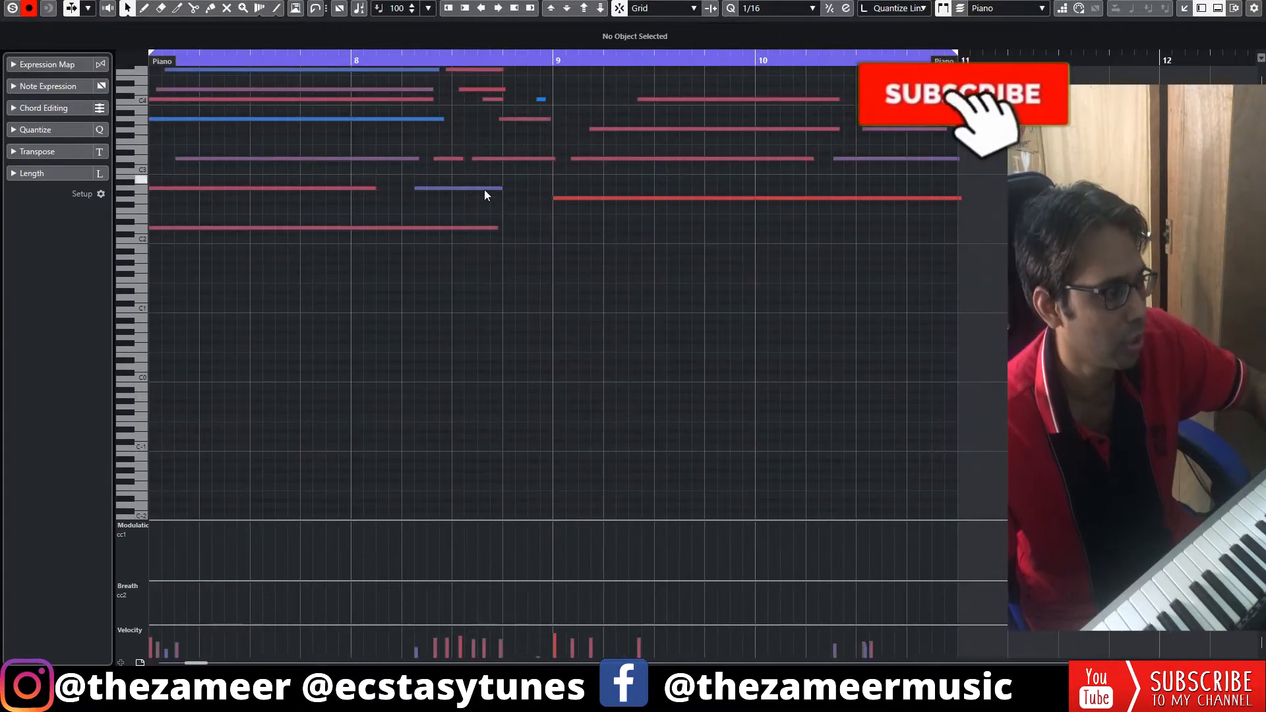
scroll(484, 188, "up", 3)
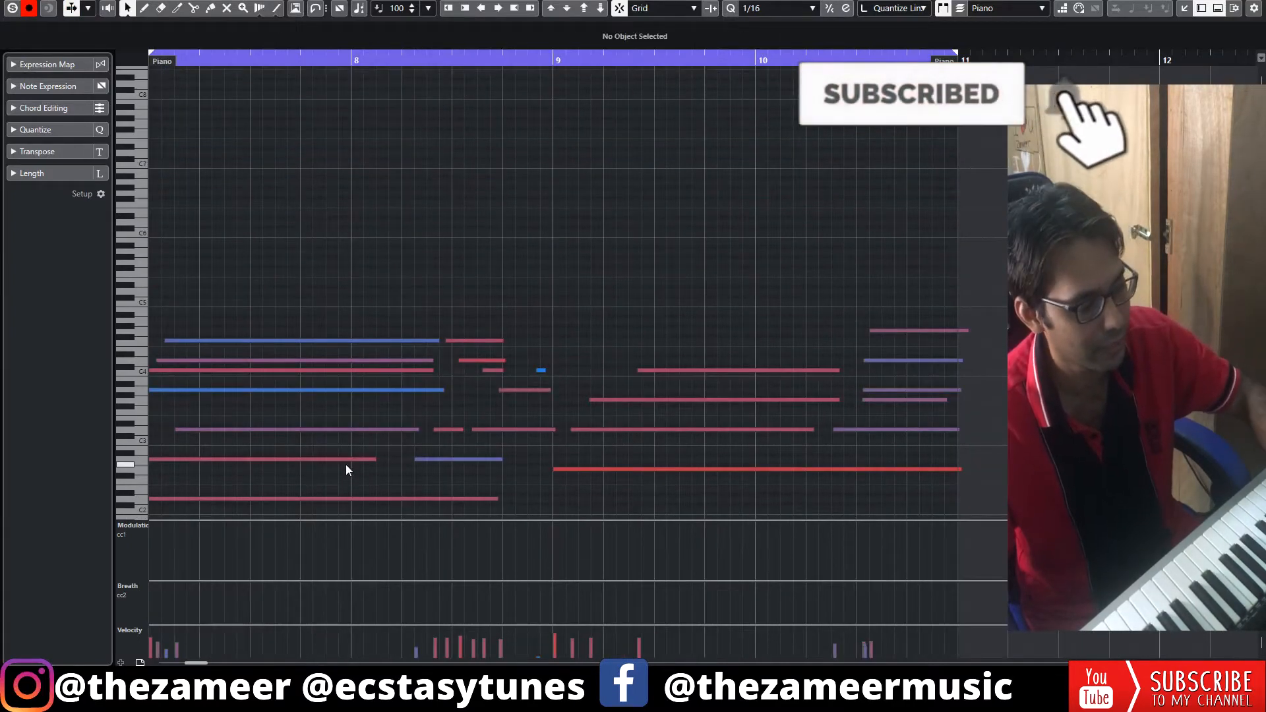
scroll(754, 304, "down", 3)
scroll(753, 304, "up", 3)
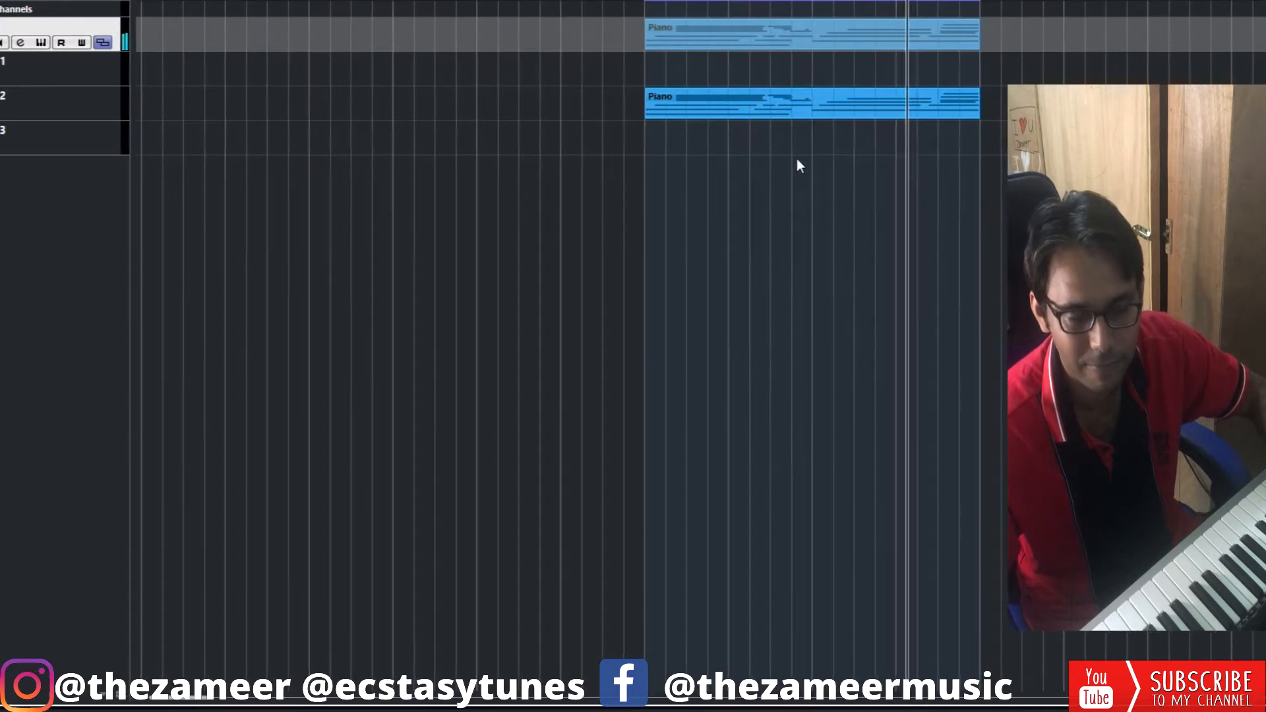
Stop playback and add a MIDI track below the Piano track's lanes.
key("space")
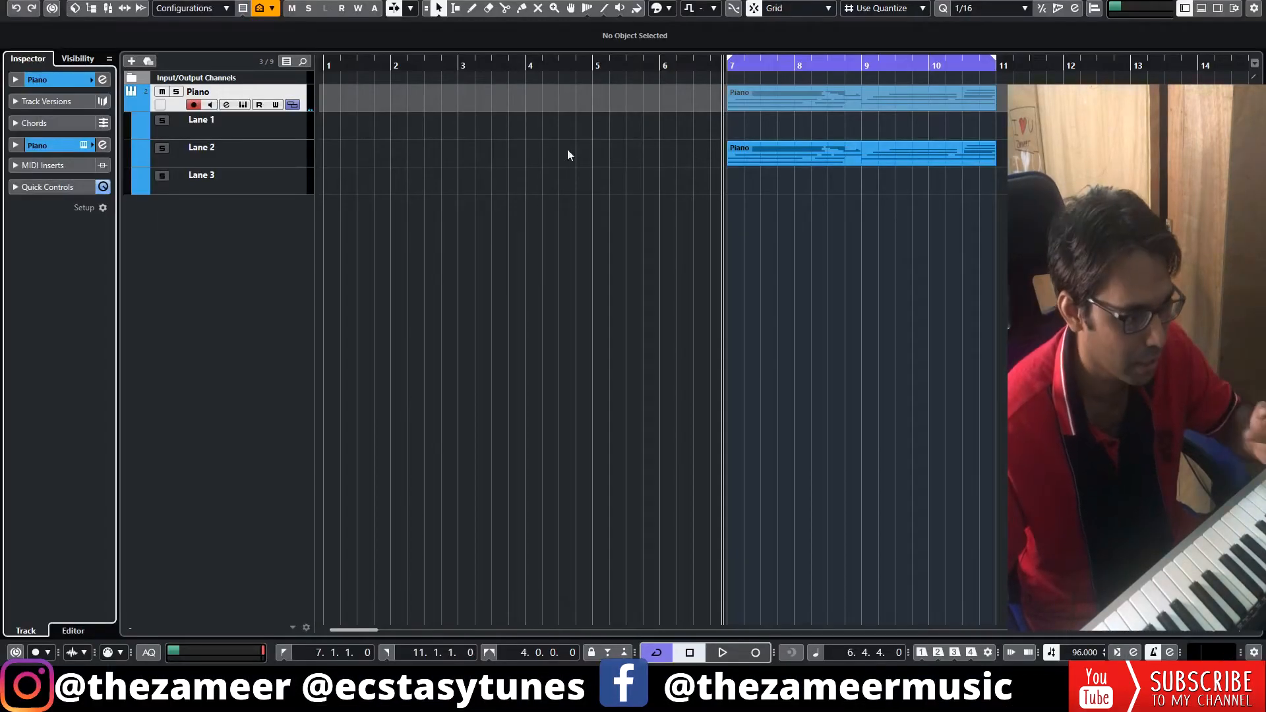
double_click(281, 211)
left_click(296, 203)
left_click(144, 266)
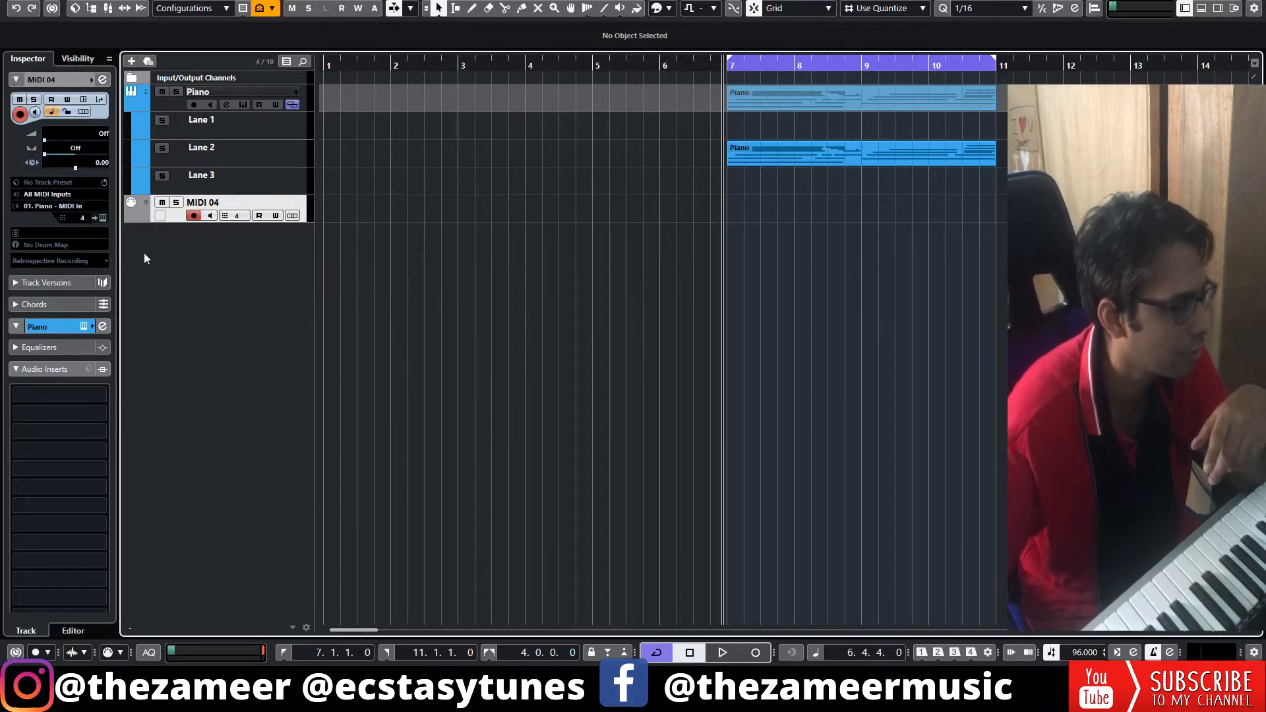
Route the new track to 02. Kontakt - MIDI In and load Session Horns - Performance into the Kontakt rack.
scroll(422, 400, "down", 5)
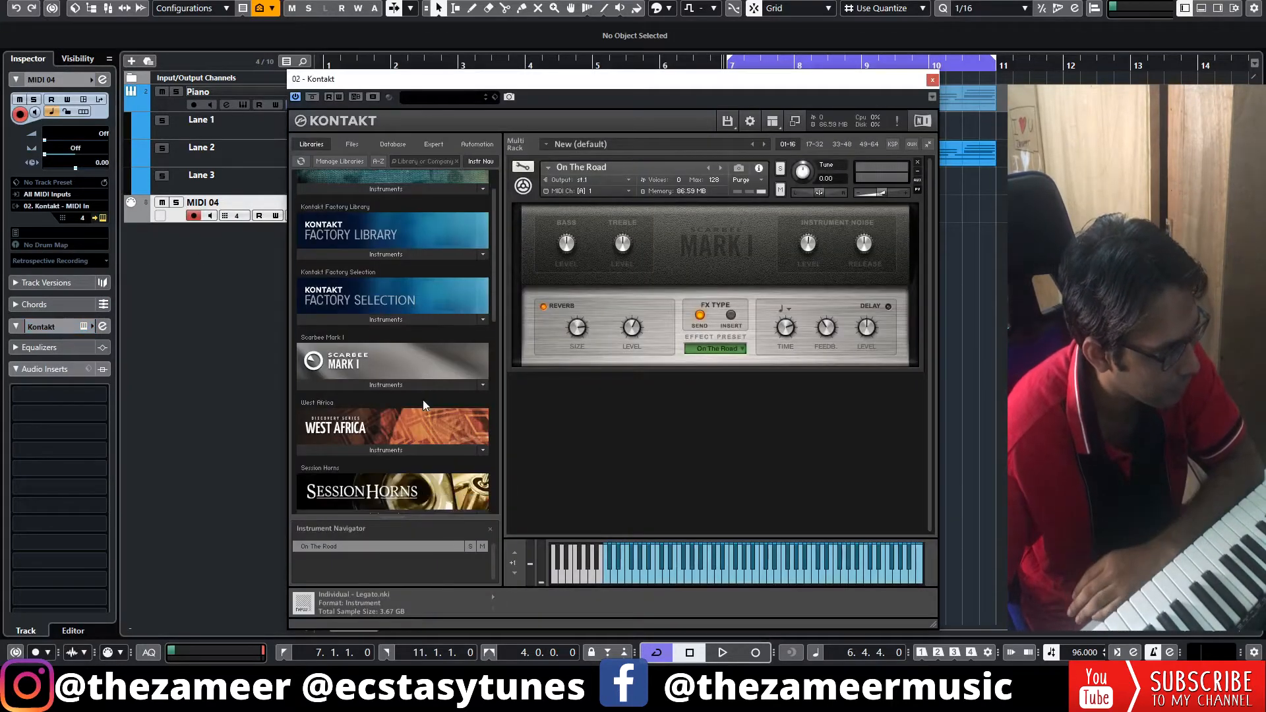
left_click(387, 418)
left_click_drag(369, 432, 513, 425)
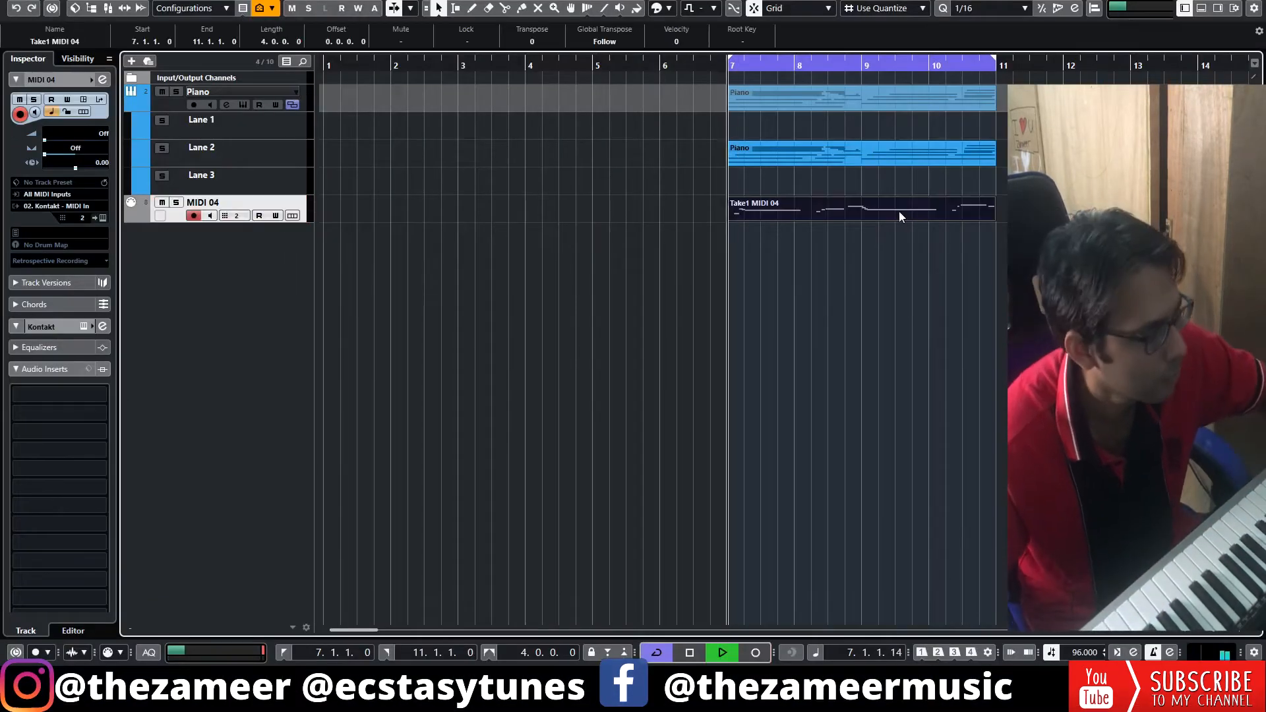
Stop playback, then add another MIDI track below the SAx lanes and route it to 02. Kontakt - MIDI In.
left_click(822, 253)
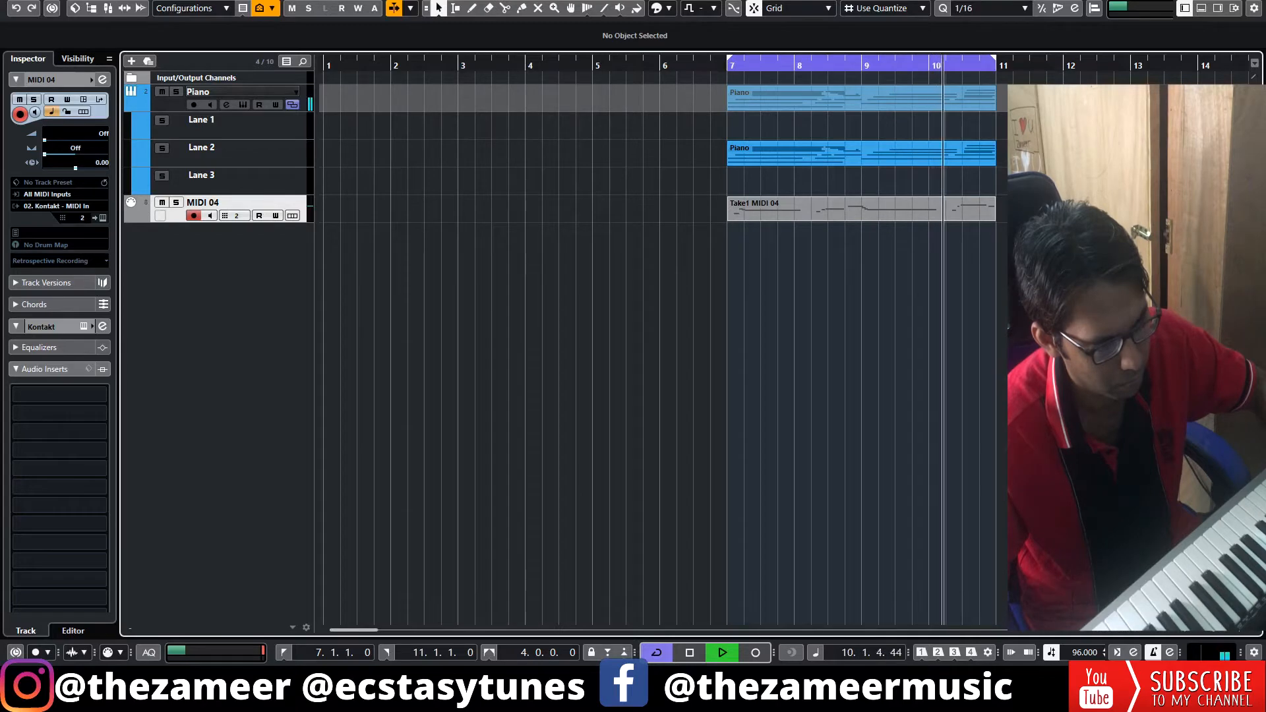
key("space")
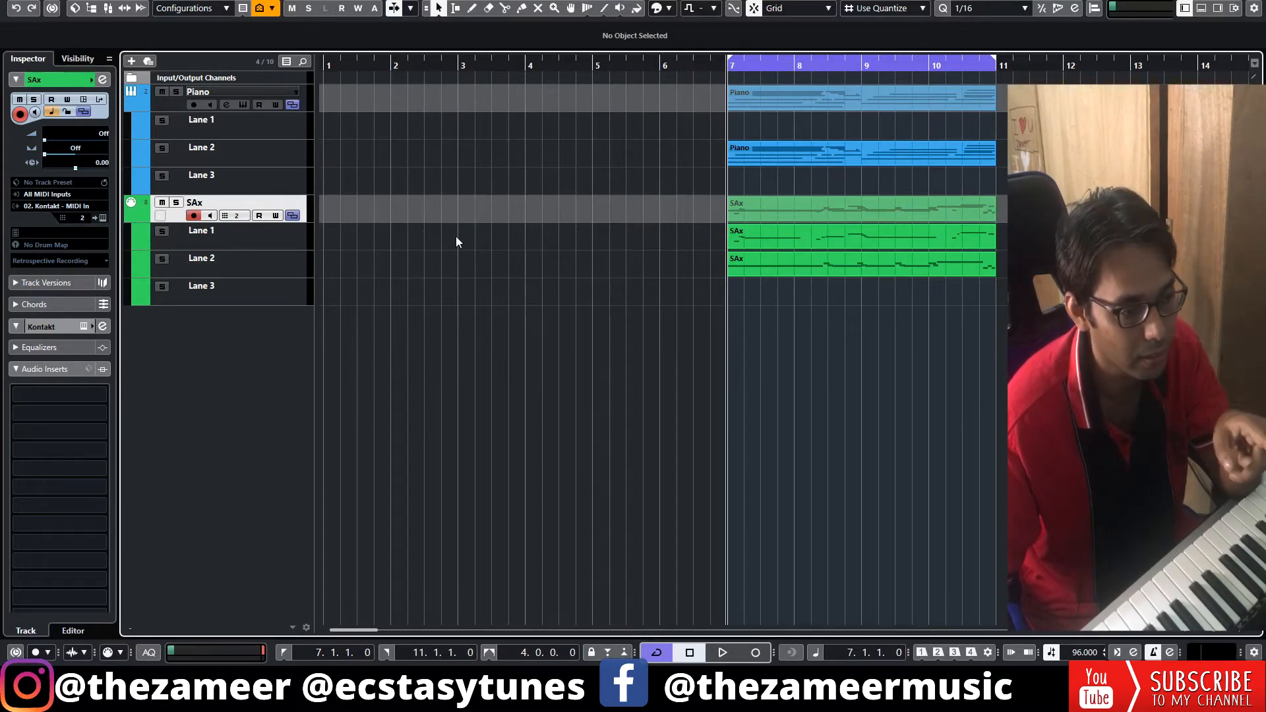
double_click(272, 316)
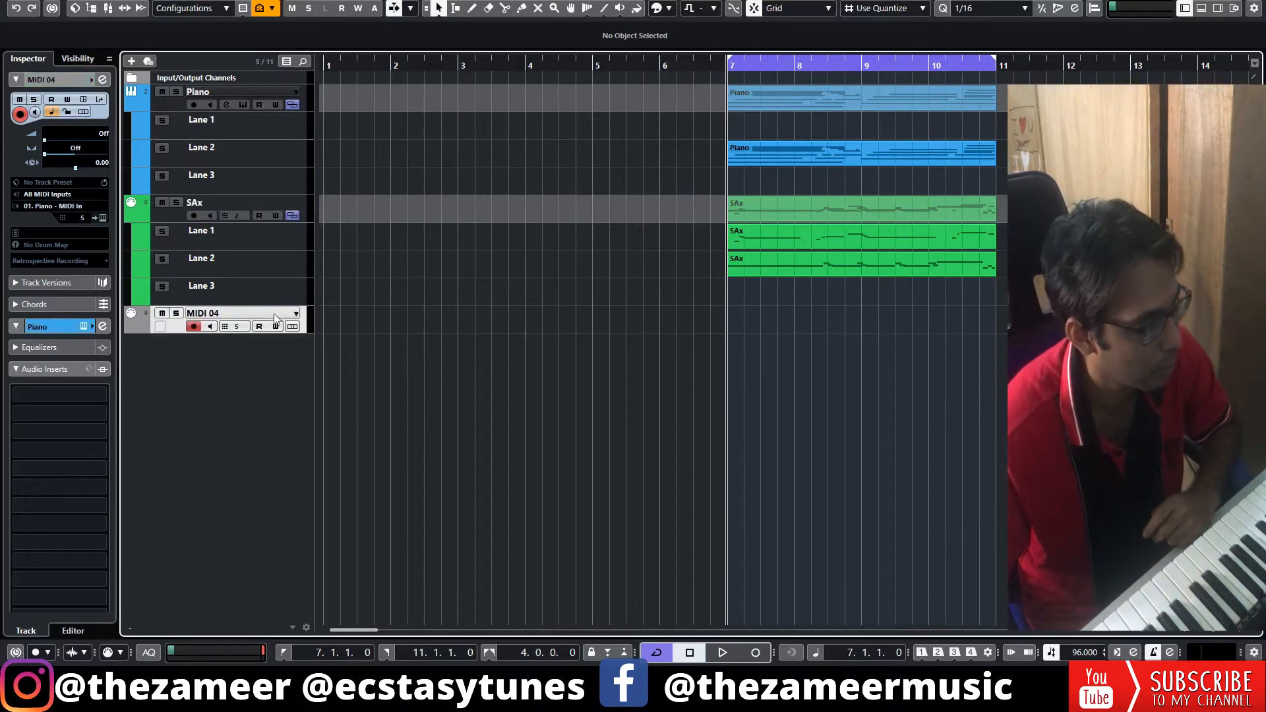
left_click(75, 207)
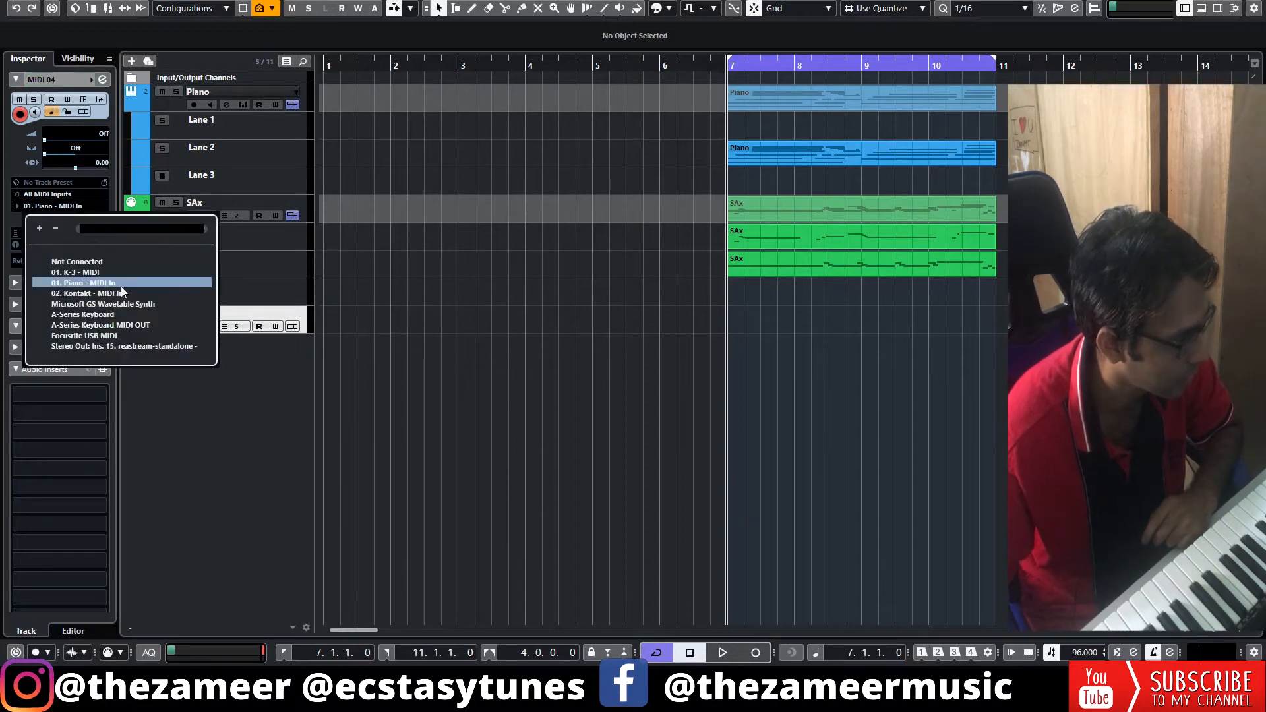
left_click(121, 286)
Open the Kontakt instrument and browse to the Orchestral 1 - VSL Strings folder of the Kontakt Factory Library.
left_click(103, 219)
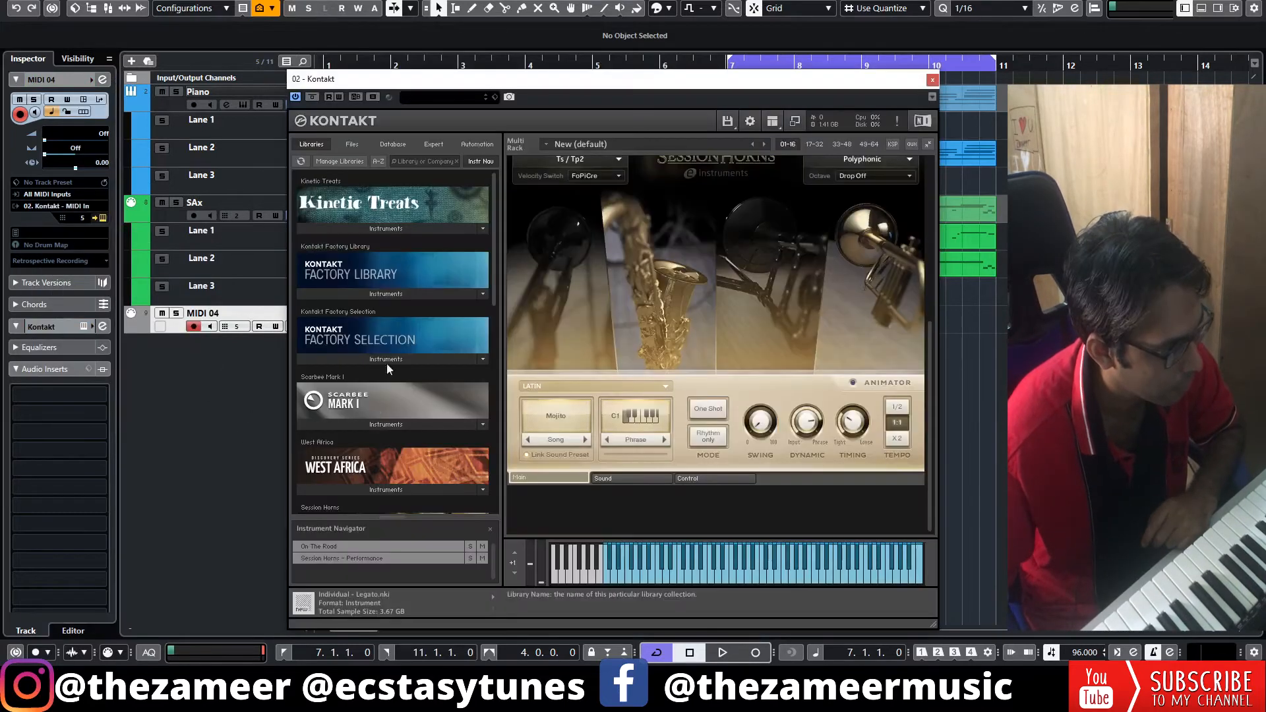
left_click(385, 293)
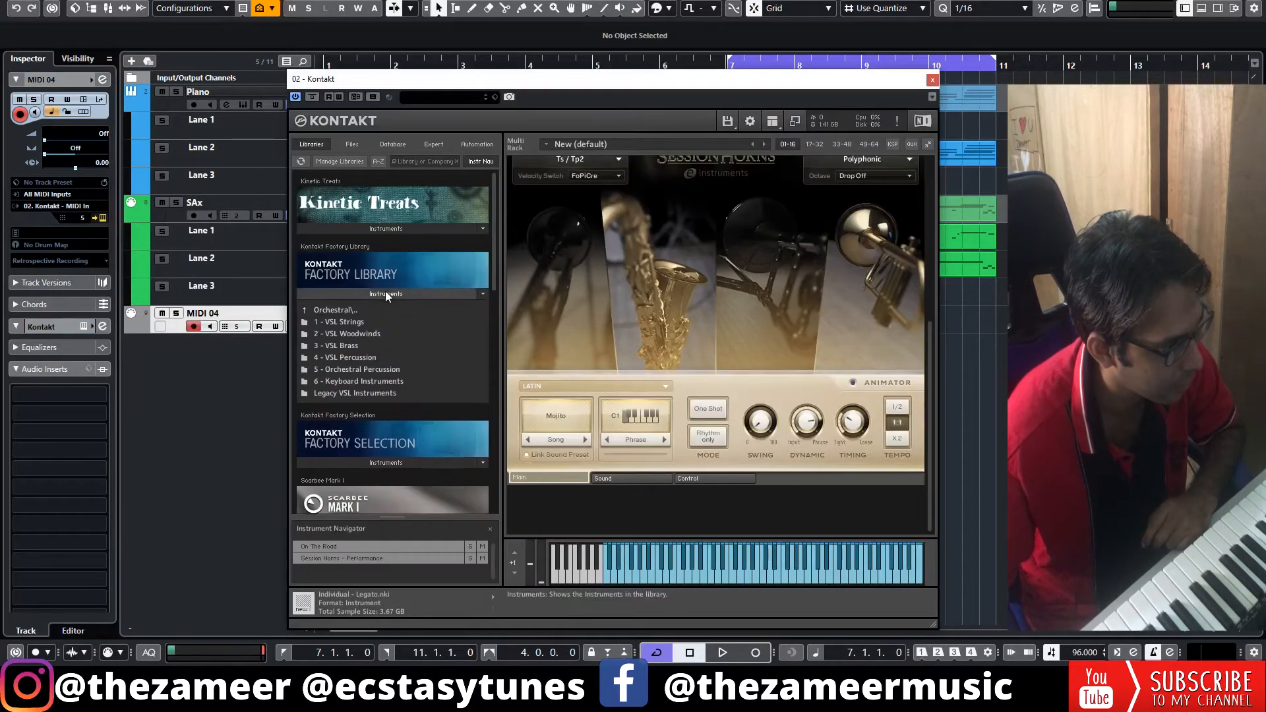
double_click(350, 323)
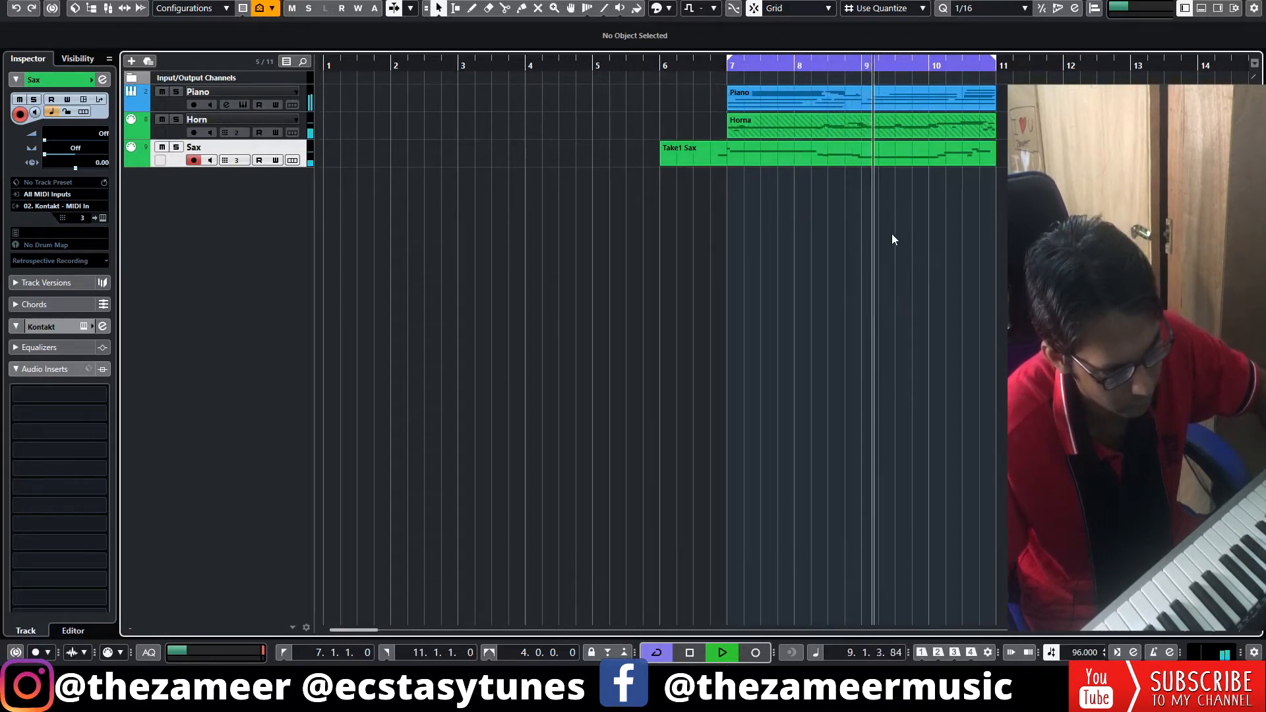
Open the Take1 Sax part in the enlarged key editor.
double_click(903, 161)
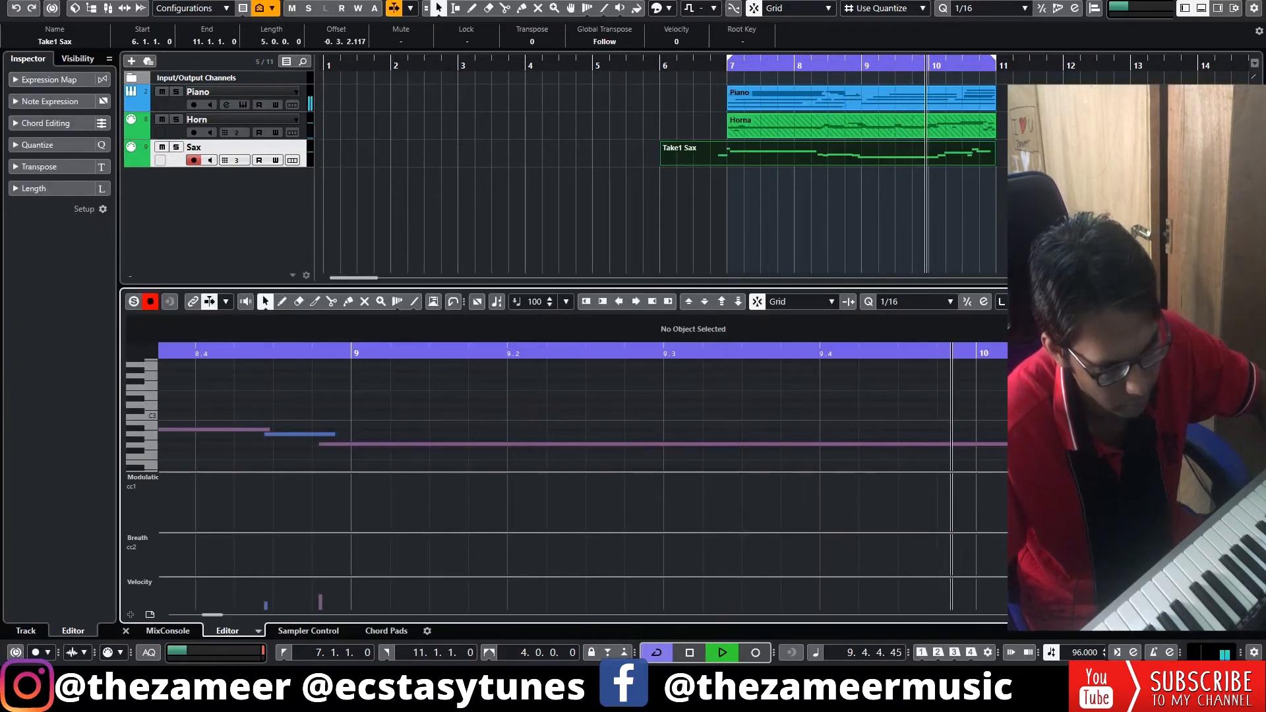
left_click(1200, 301)
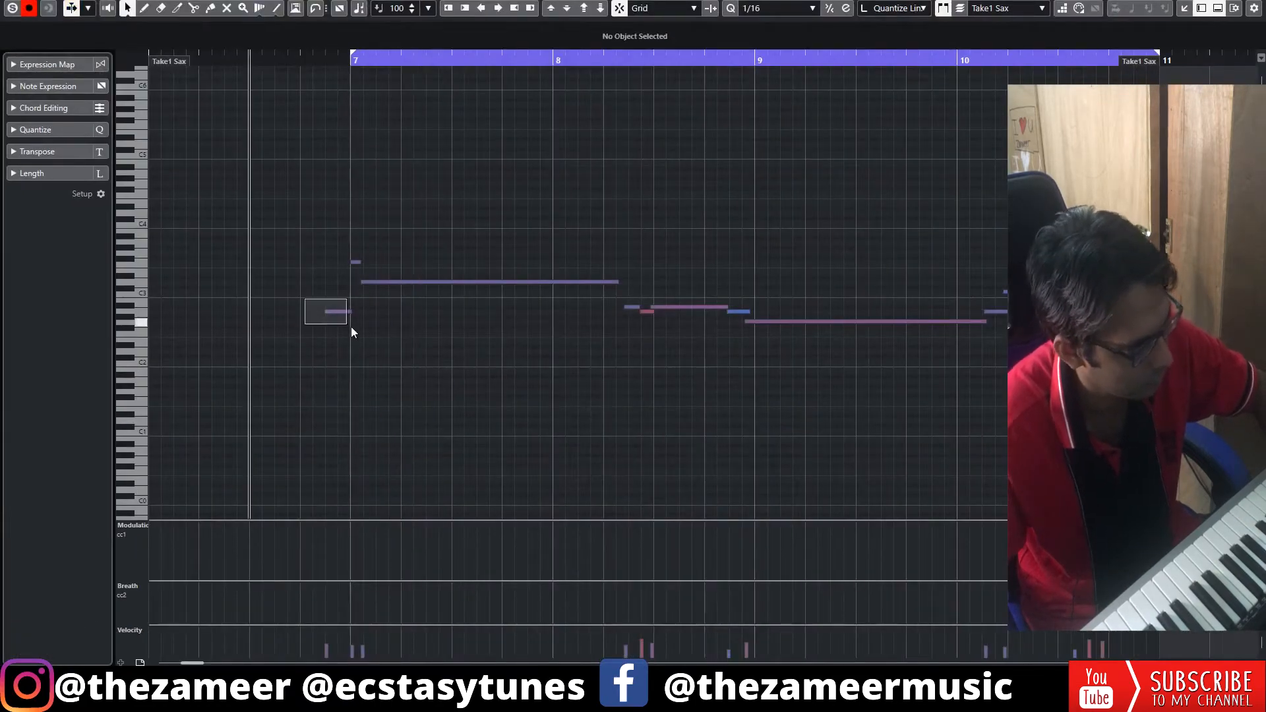
Move the first A2 sax note to start at 6.4.4.0 and shorten it to end at about bar 7.
left_click_drag(351, 327, 353, 328)
left_click_drag(339, 55, 307, 132)
left_click_drag(428, 312, 514, 311)
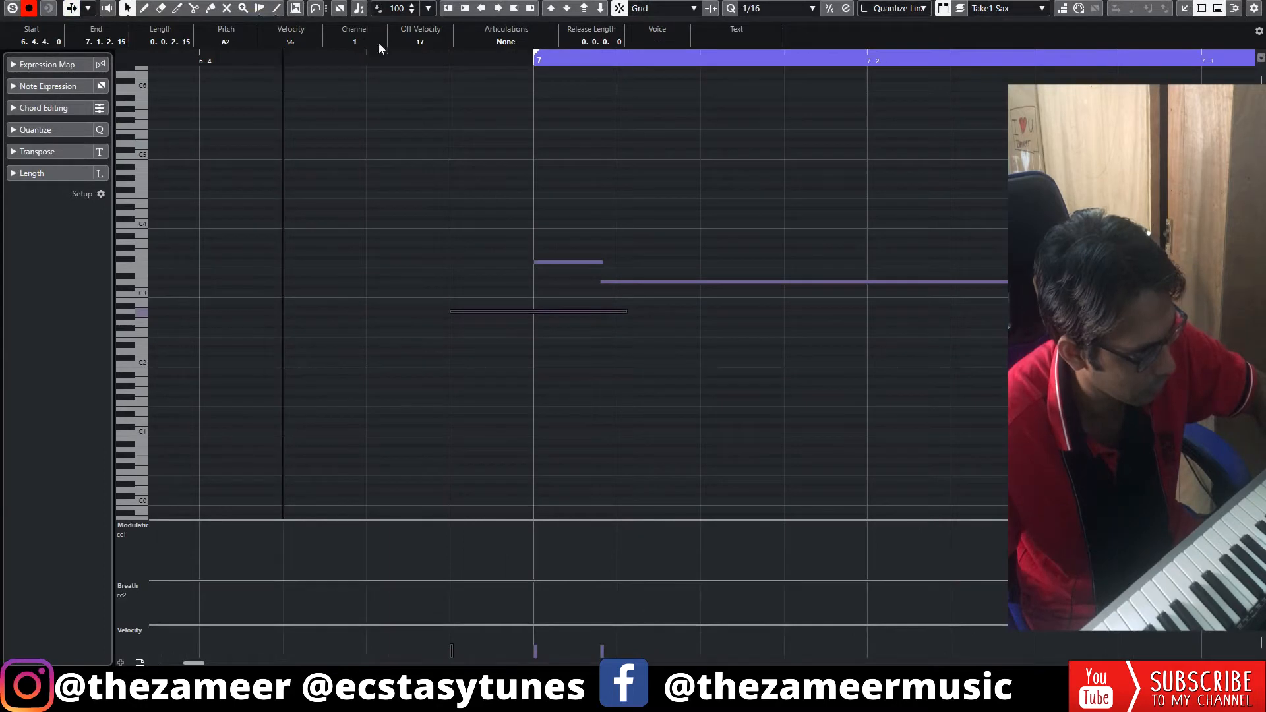
key("space")
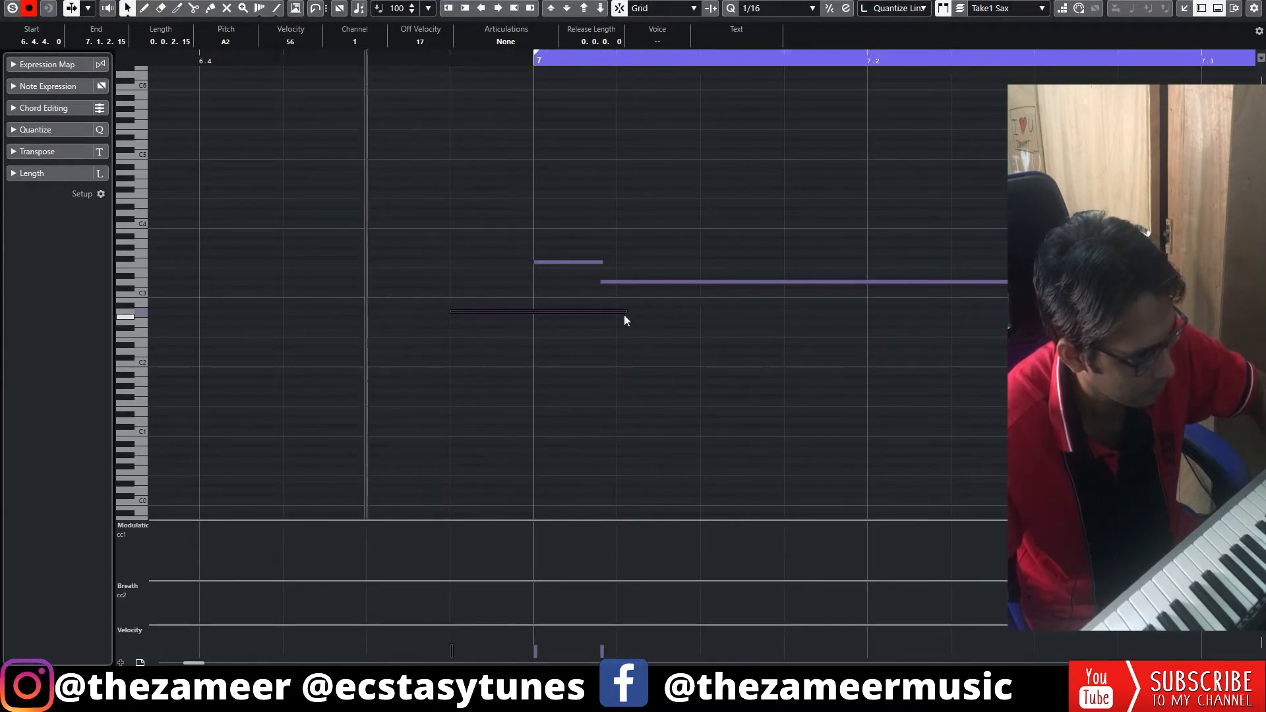
left_click_drag(602, 310, 539, 312)
Lengthen the F3 note at bar 7 to about a sixteenth and quantize it together with the following long note.
mouse_move(599, 256)
left_mouse_down()
mouse_move(635, 295)
mouse_move(622, 263)
left_mouse_up()
key("q")
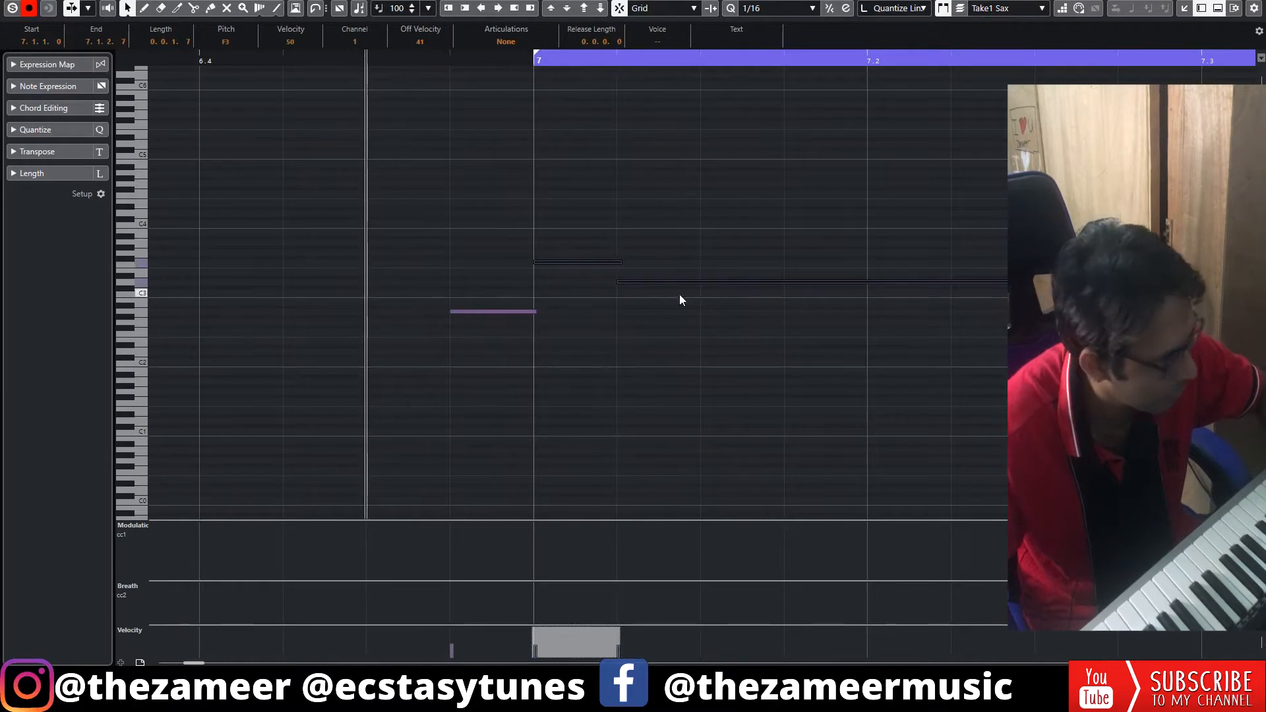
Set the quantize swing to 9% on the 1/16 grid and stop playback.
left_click(37, 129)
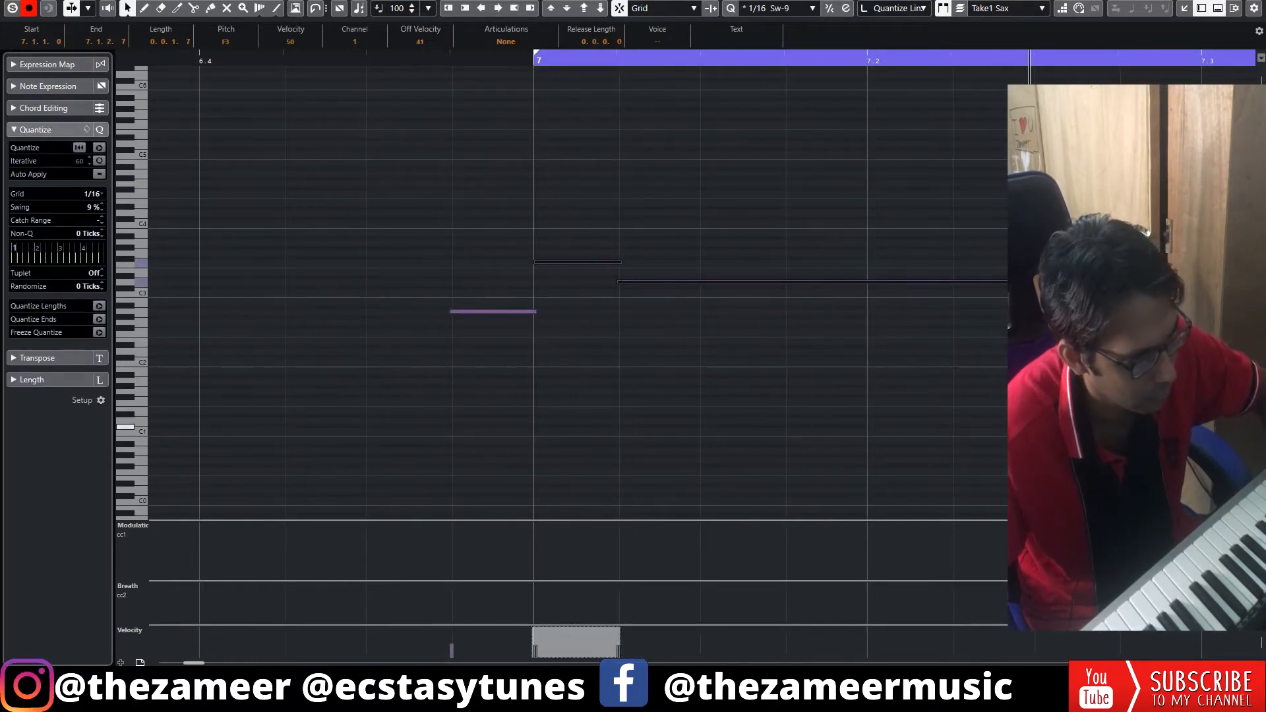
key("space")
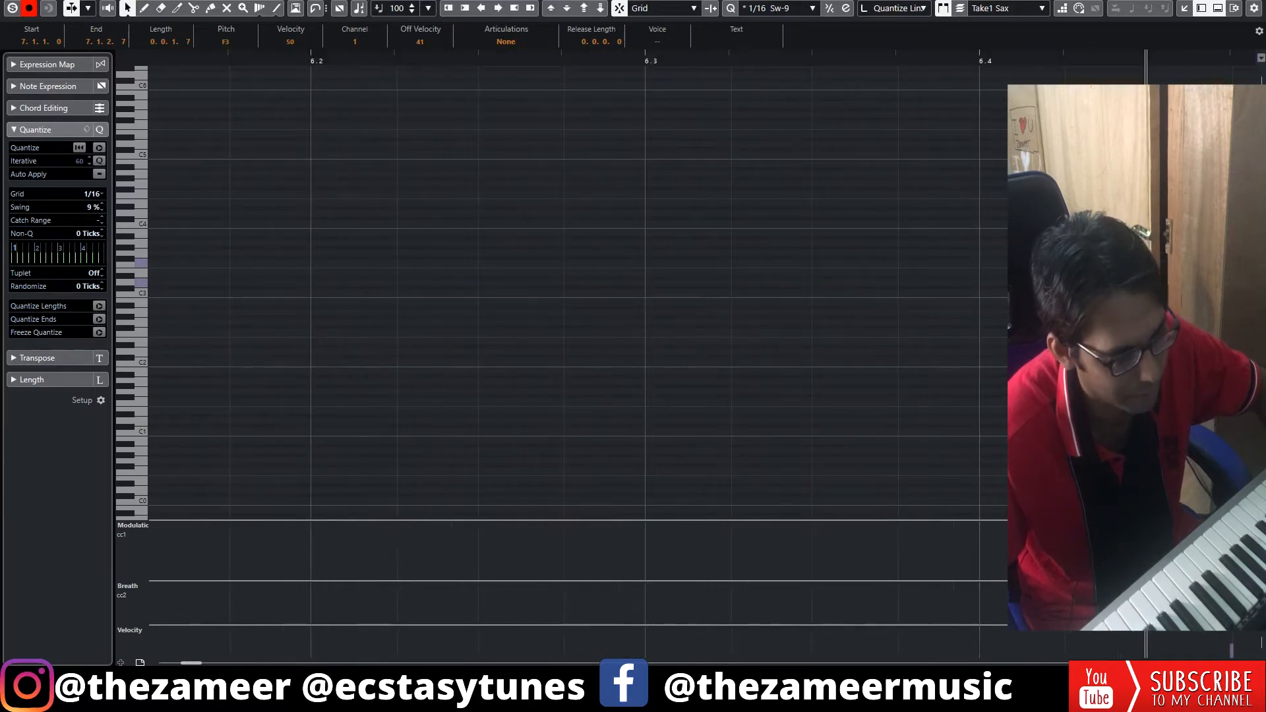
Play back the edited Sax part around bars 7 and 8 to check its timing.
key("g")
key("g")
key("g")
key("g")
key("h")
key("h")
key("space")
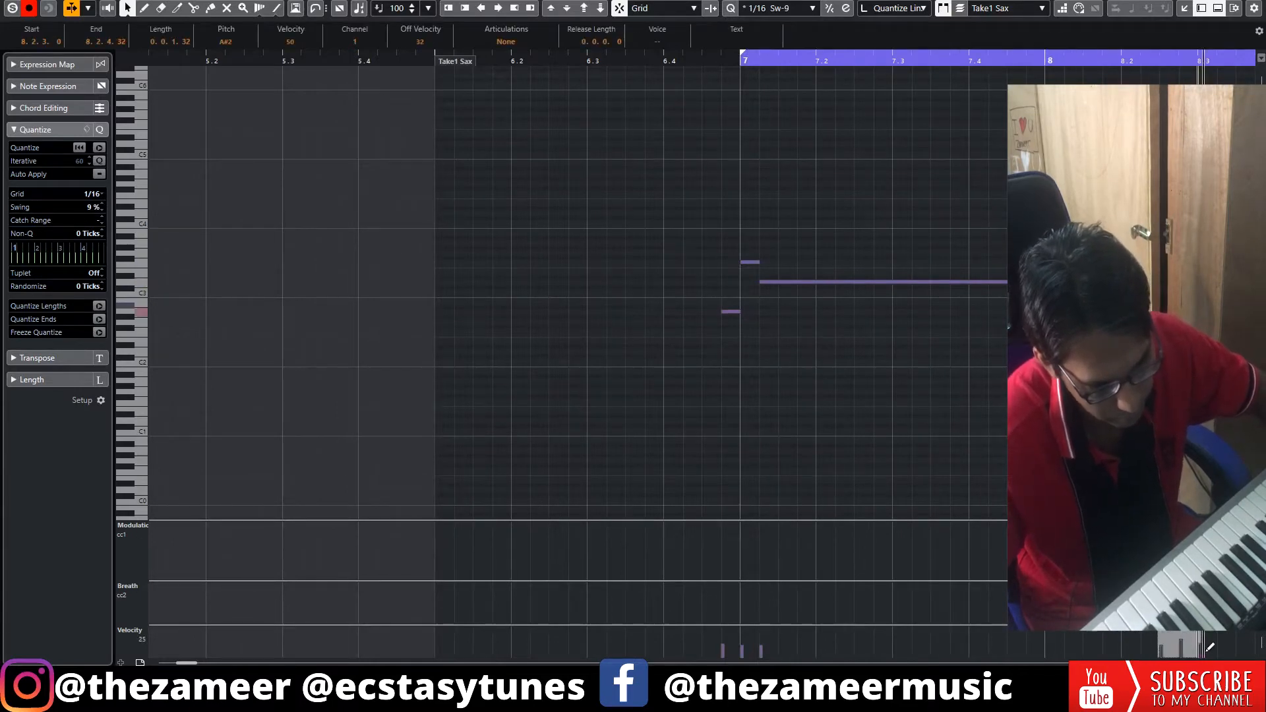
Select the remaining Sax notes from 8.3.1 to the end of the part.
key("KP_Subtract")
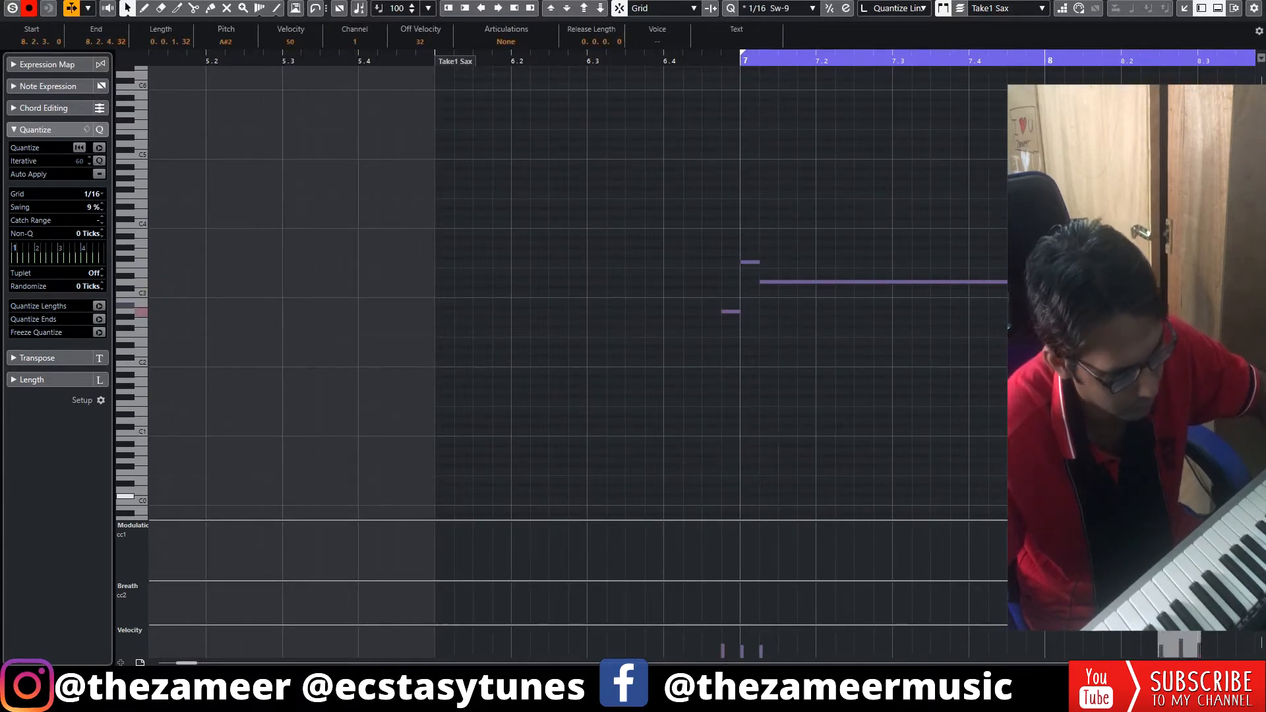
key("g")
key("g")
left_click_drag(619, 226, 831, 357)
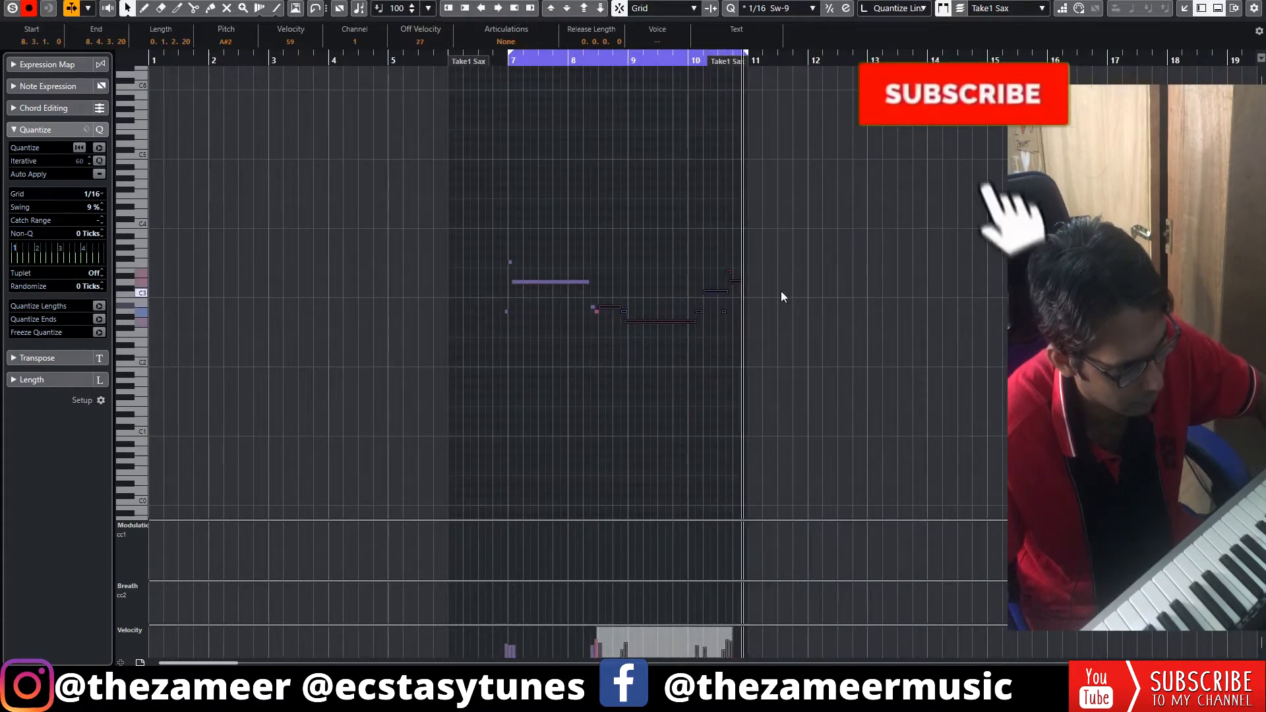
scroll(840, 331, "down", 3)
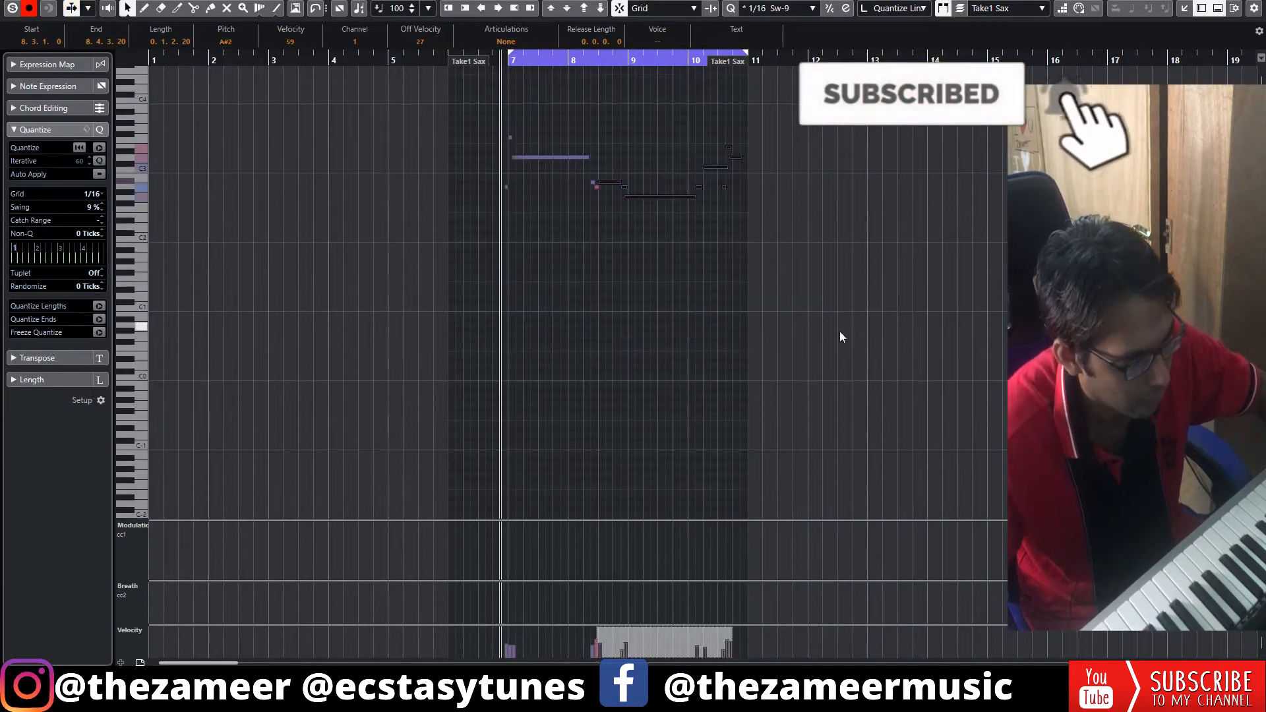
Enlarge the velocity lane and lower the Sax note velocities, bringing the short notes at 8.2.3 down to 42.
left_click_drag(681, 62, 976, 410)
left_click_drag(926, 626, 923, 470)
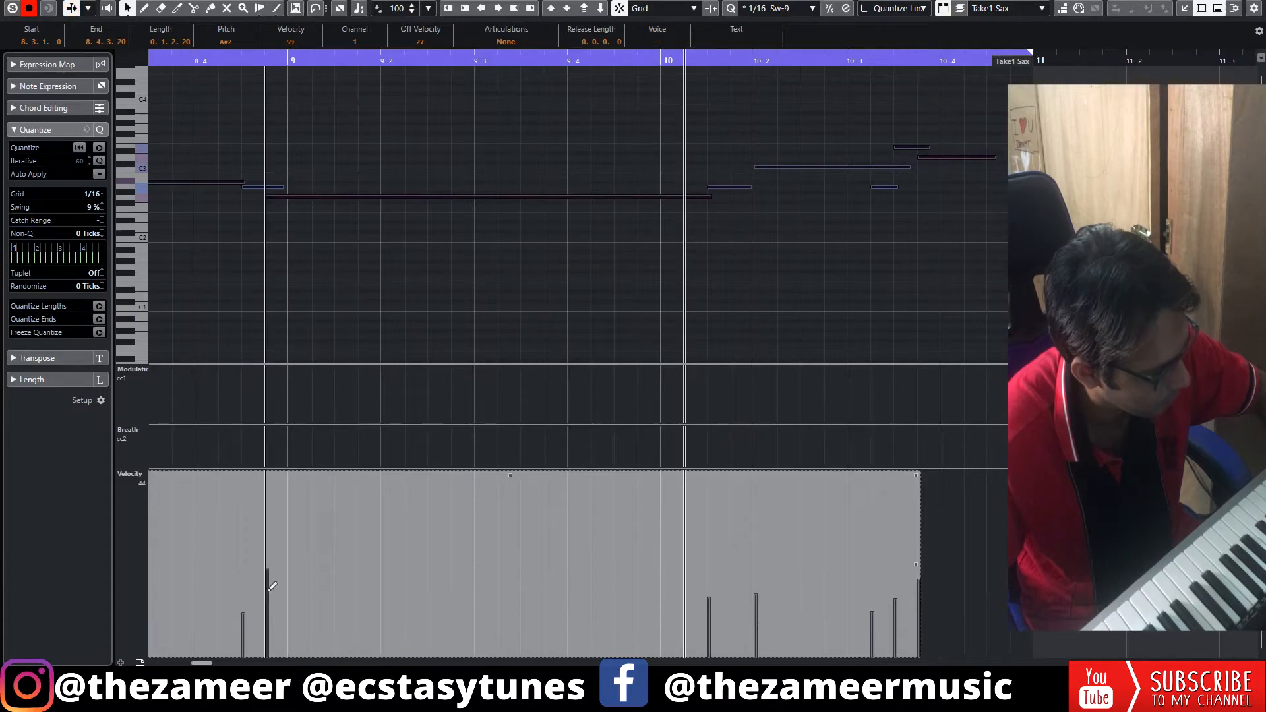
left_click(410, 58)
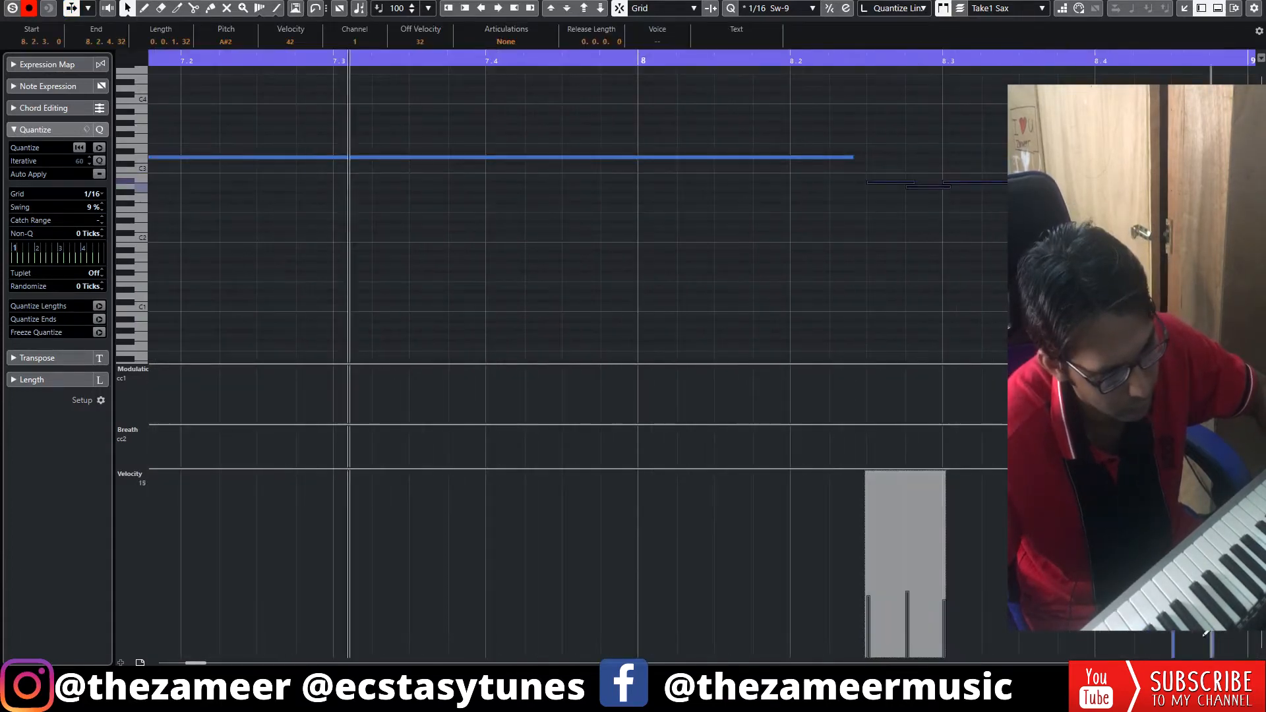
key("g")
key("g")
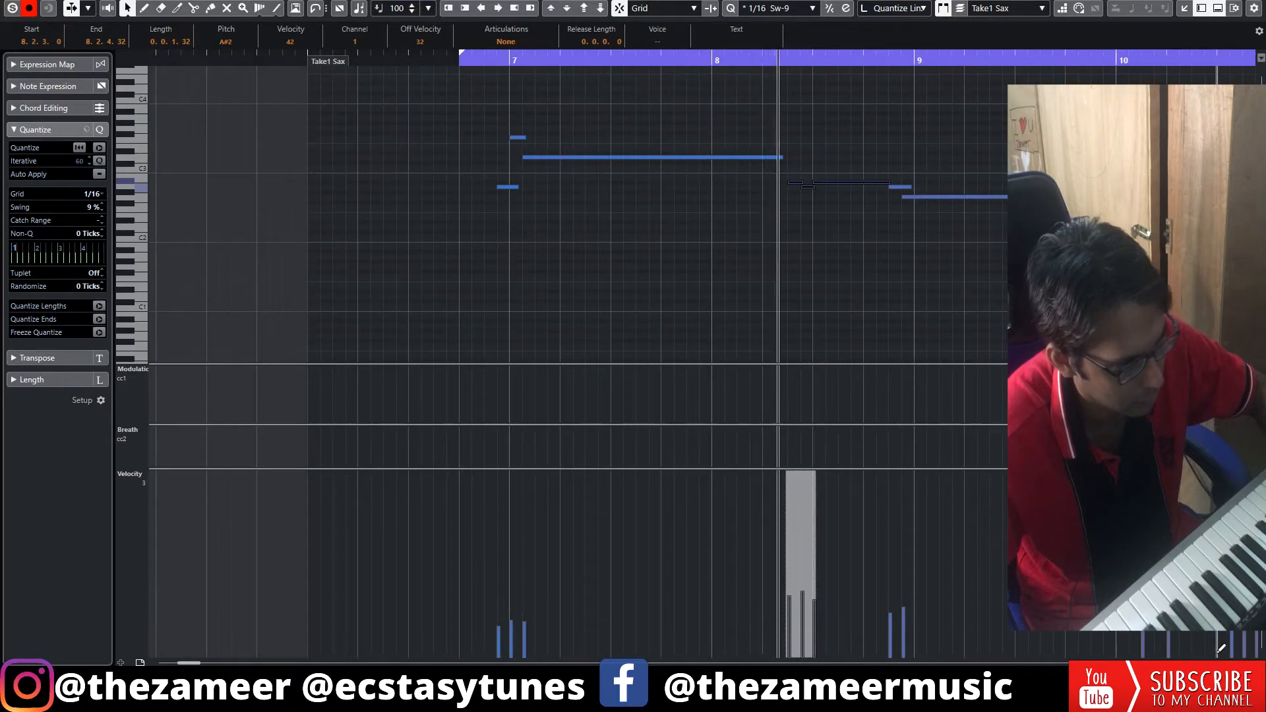
left_click_drag(1221, 663, 1218, 662)
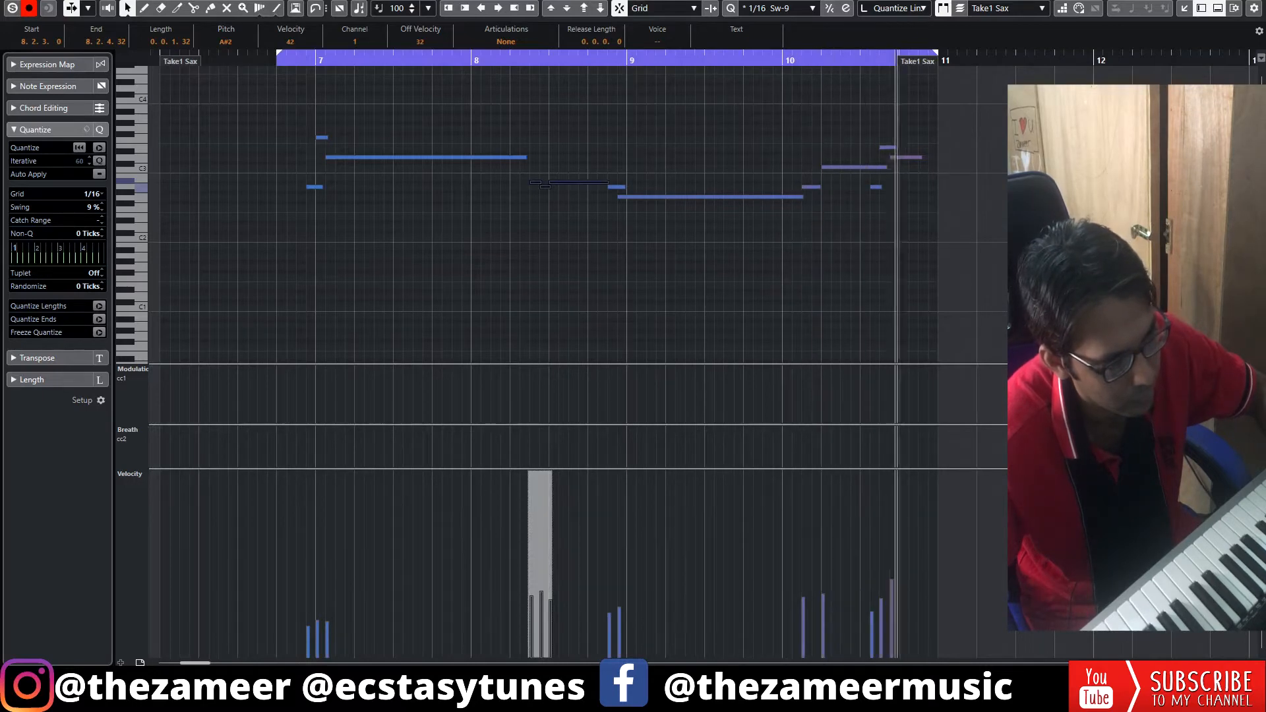
left_click(394, 219)
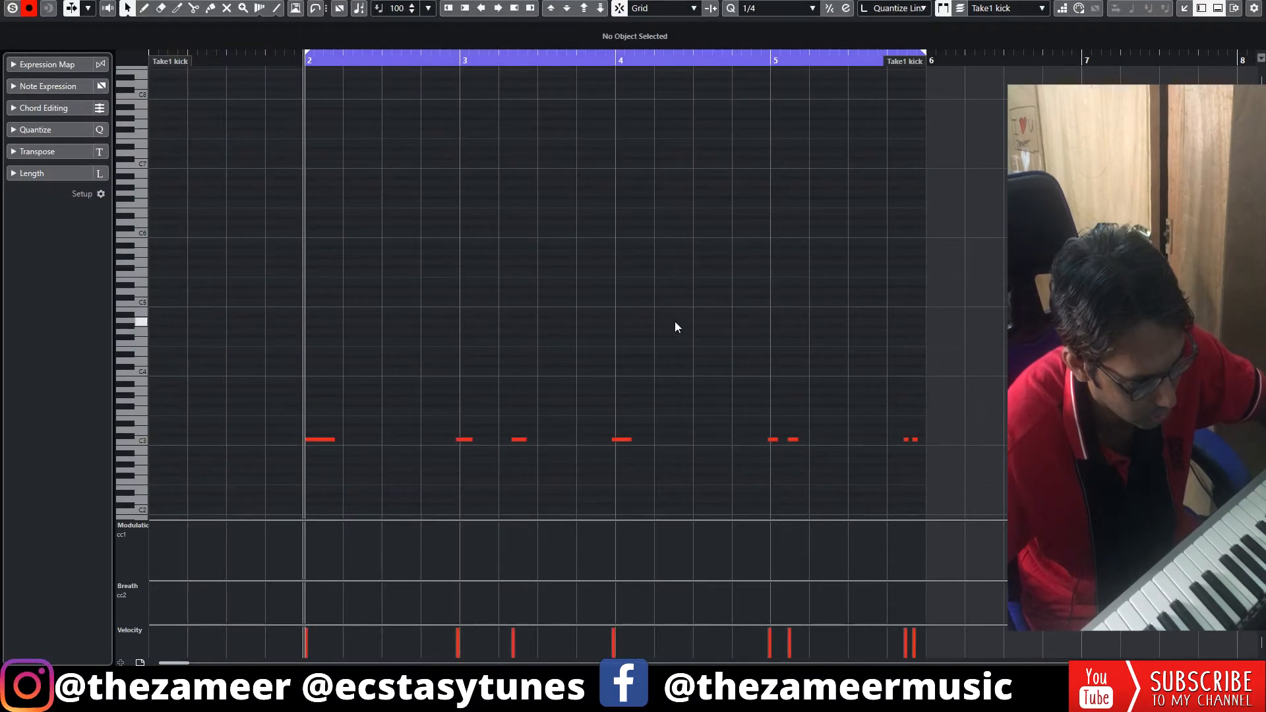
Quantize the kick notes to a 1/16 grid and play back the result.
left_click(780, 8)
left_click(780, 83)
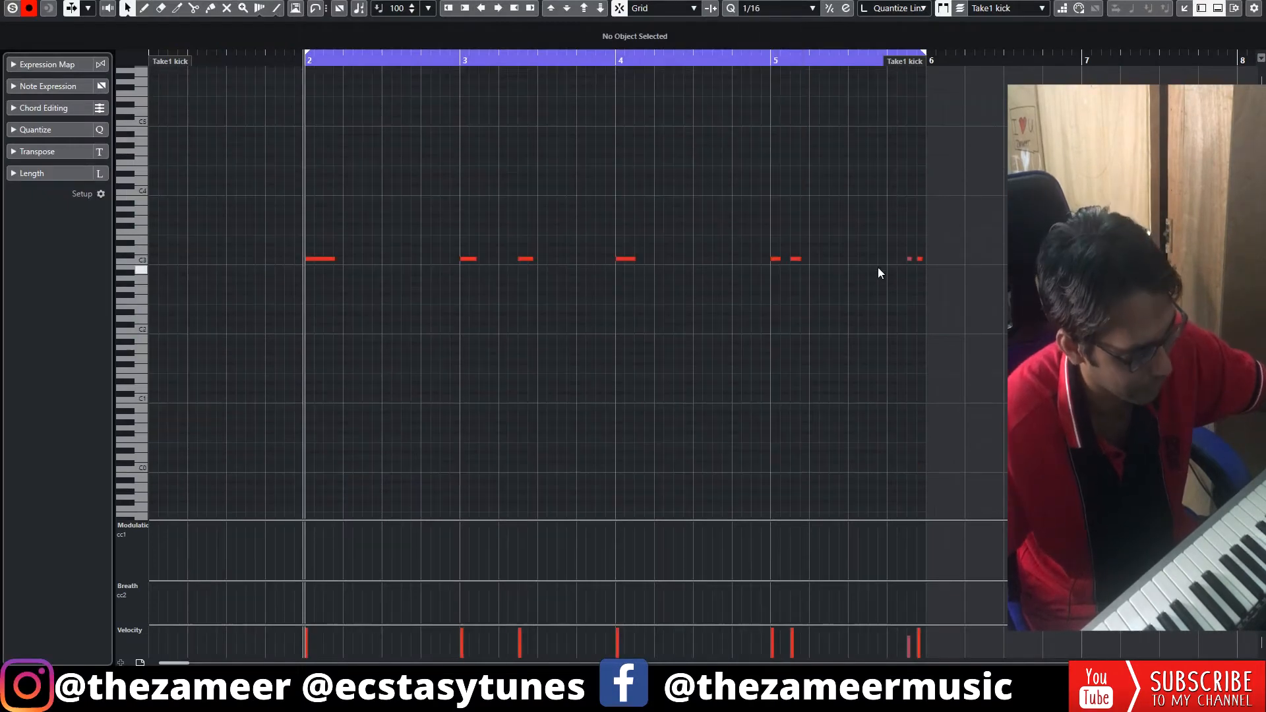
key("space")
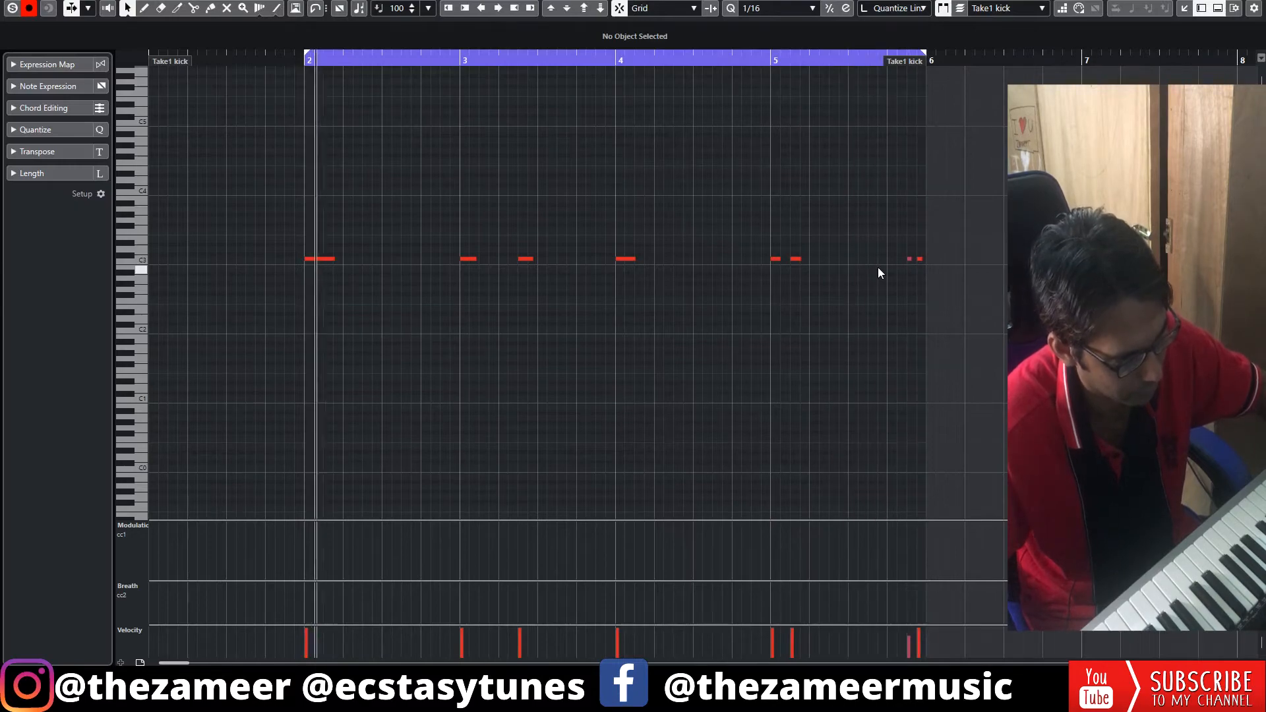
key("Return")
left_click(939, 279)
key("space")
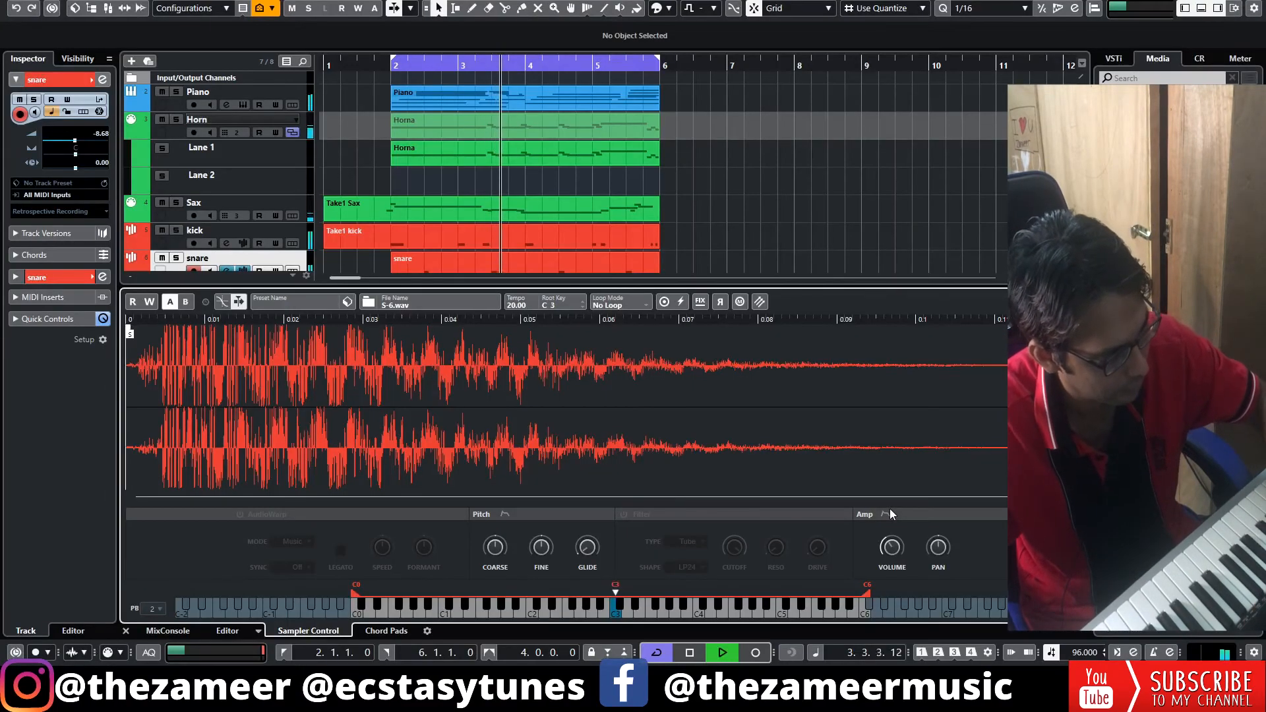
Play the loop from bar 2 with the snare part, hide the sampler view and stop playback.
key("F3")
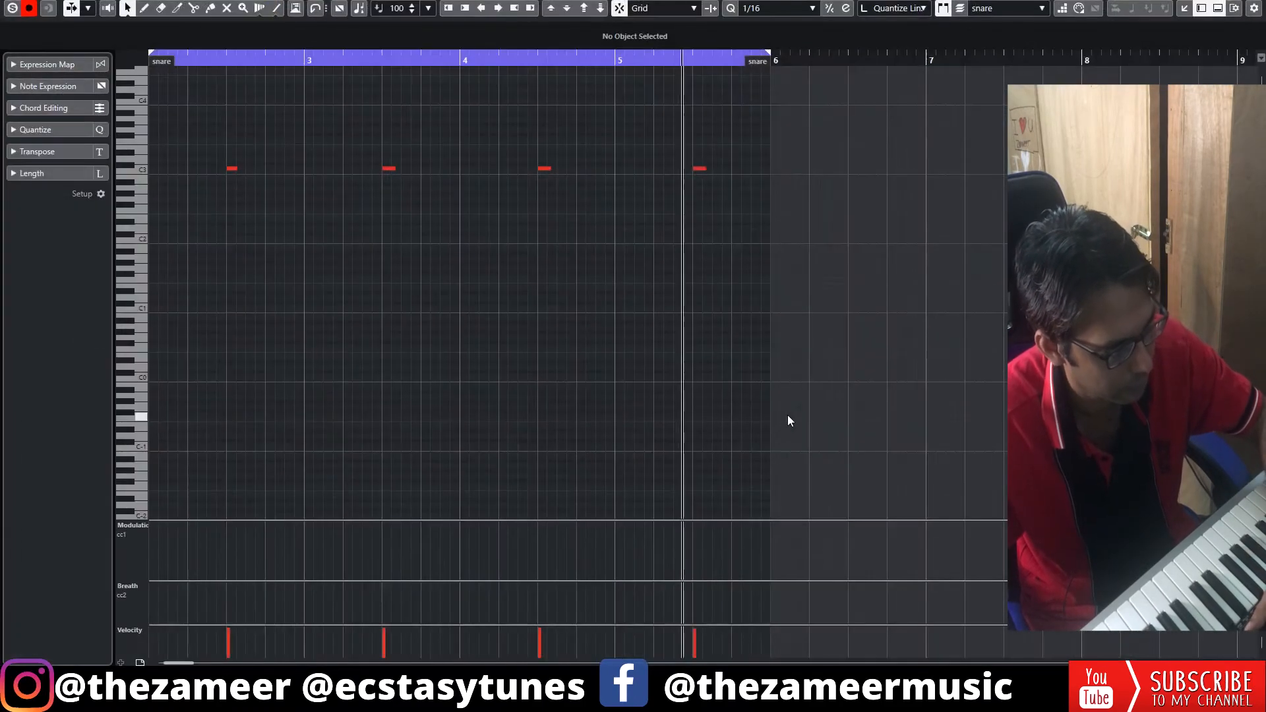
key("Return")
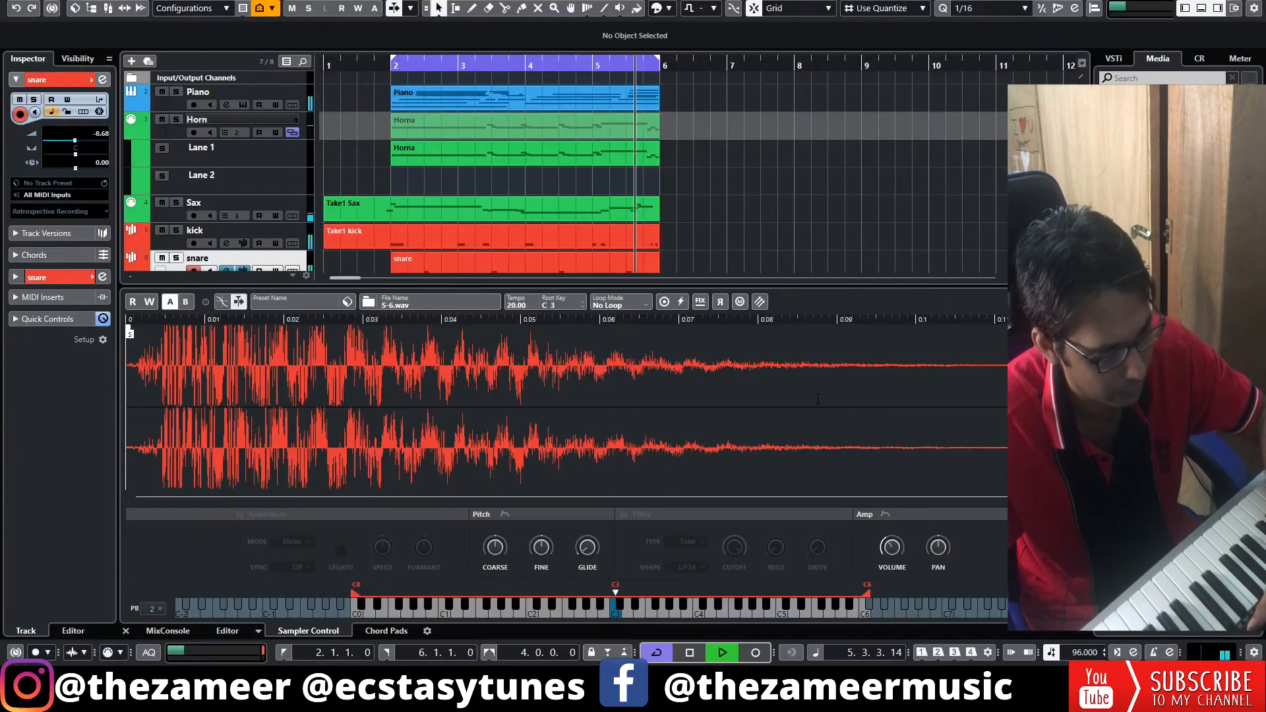
left_click(1203, 8)
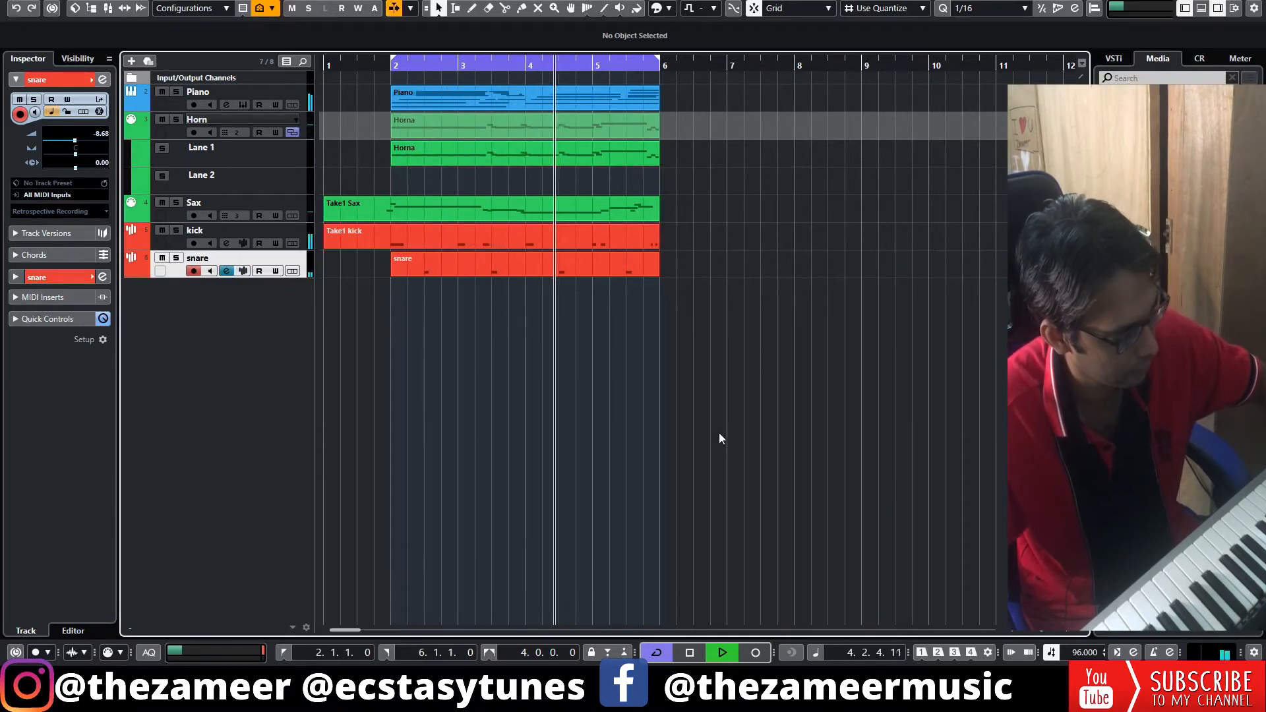
key("space")
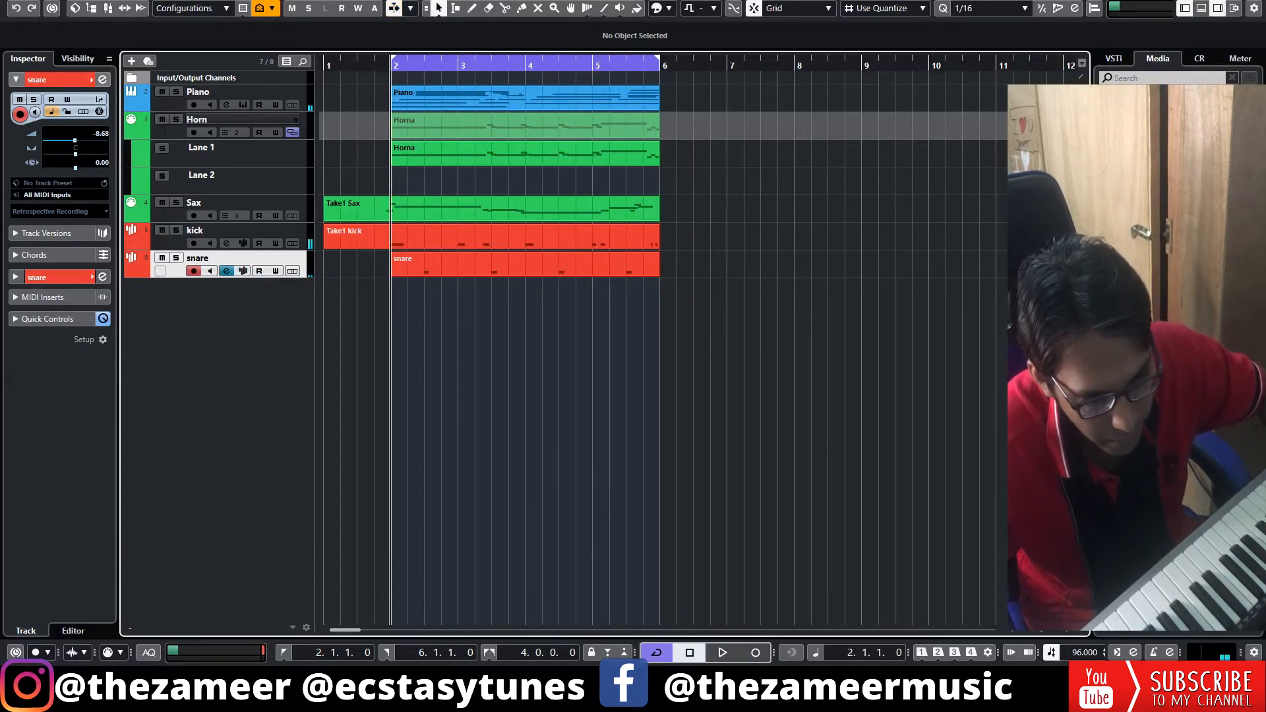
Create the H-5 hi-hat part from bar 2 with C3 notes on every eighth at alternating strong and weak velocities.
mouse_move(393, 320)
left_mouse_down()
mouse_move(587, 320)
mouse_move(502, 320)
mouse_move(525, 315)
left_mouse_up()
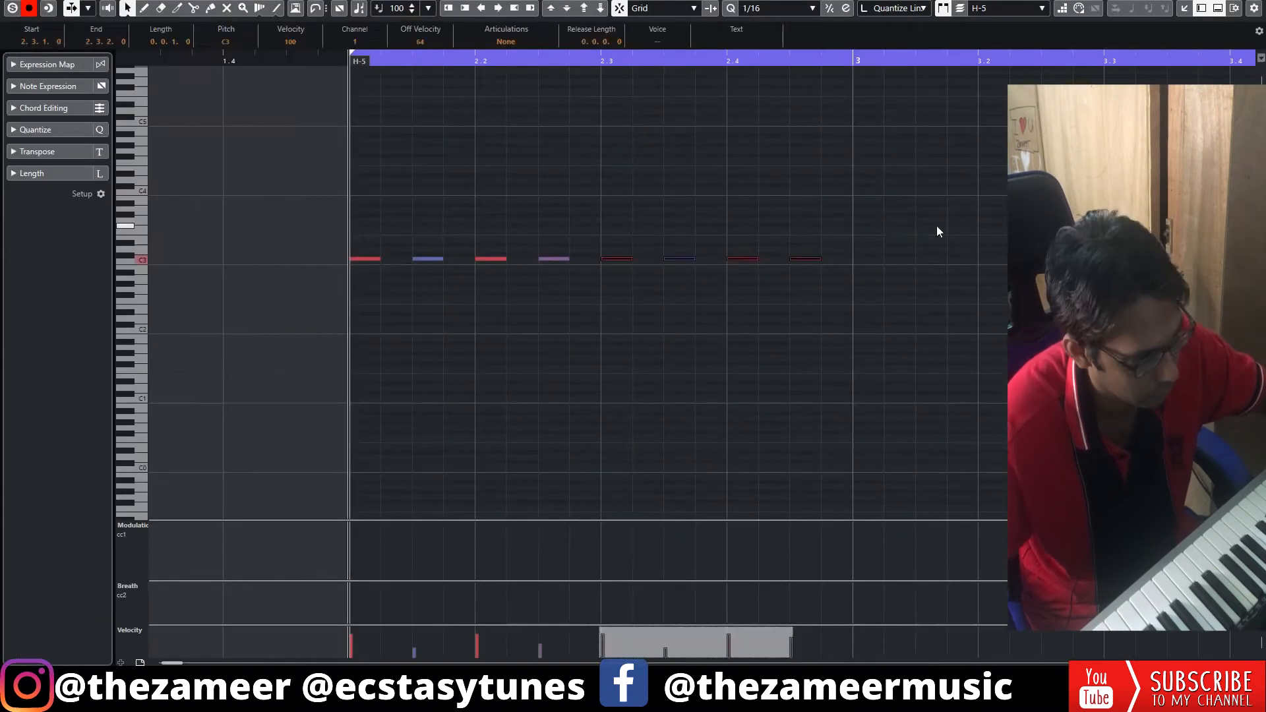
left_click_drag(937, 227, 306, 314)
key("alt+d")
left_click_drag(838, 259, 873, 263)
key("space")
key("g")
key("g")
key("g")
key("h")
key("h")
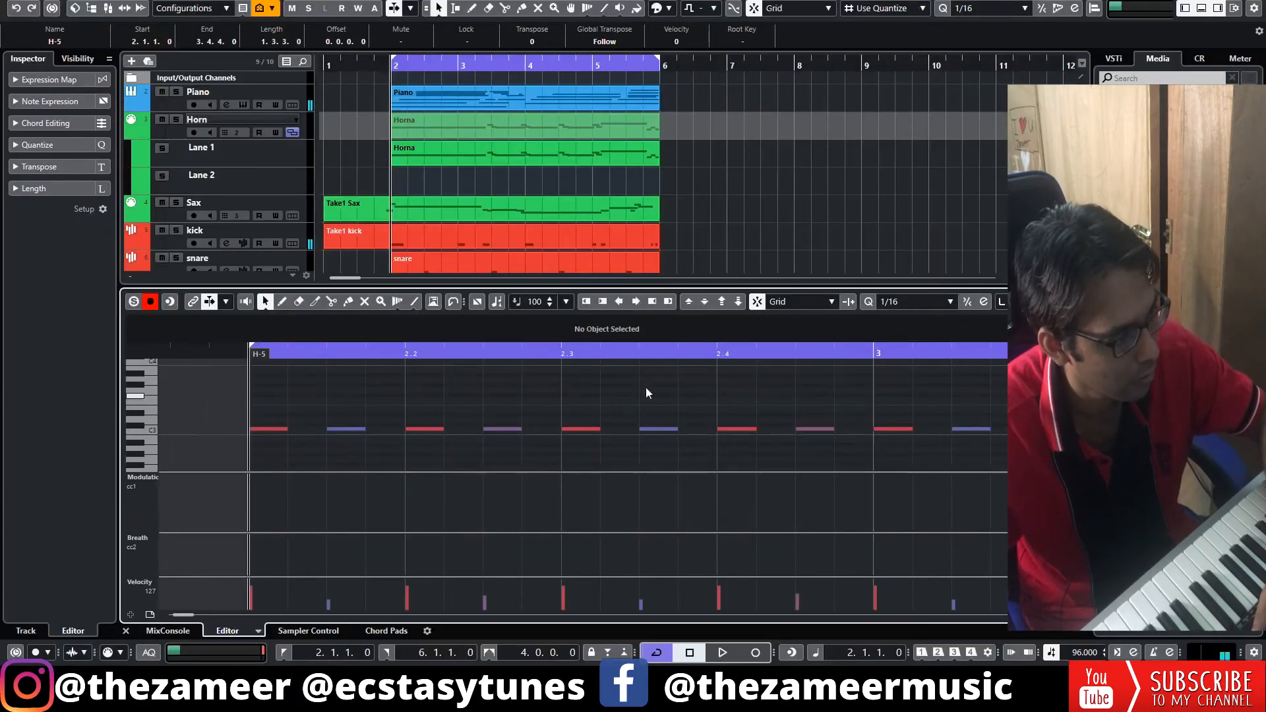
Show the quantize settings for the H-3 part, set the swing to 11% on the 1/1 grid and start playback.
scroll(756, 248, "down", 3)
left_click(692, 251)
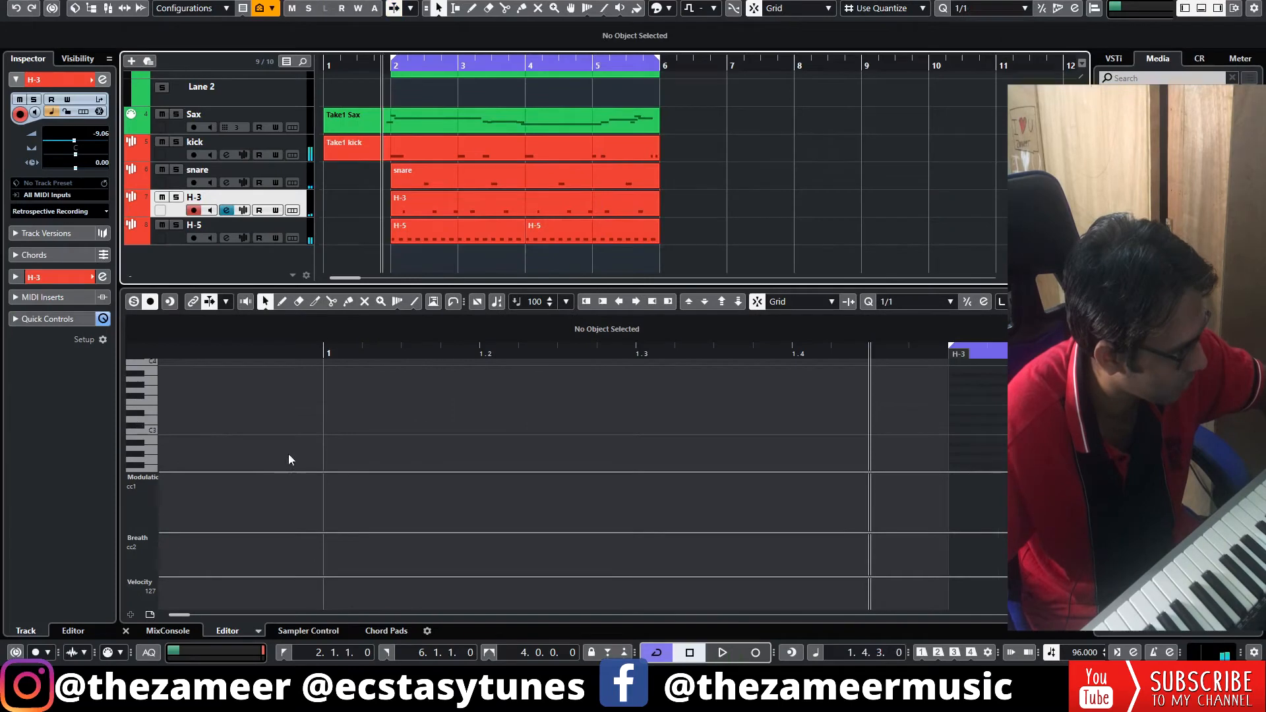
left_click(288, 454)
left_click(60, 143)
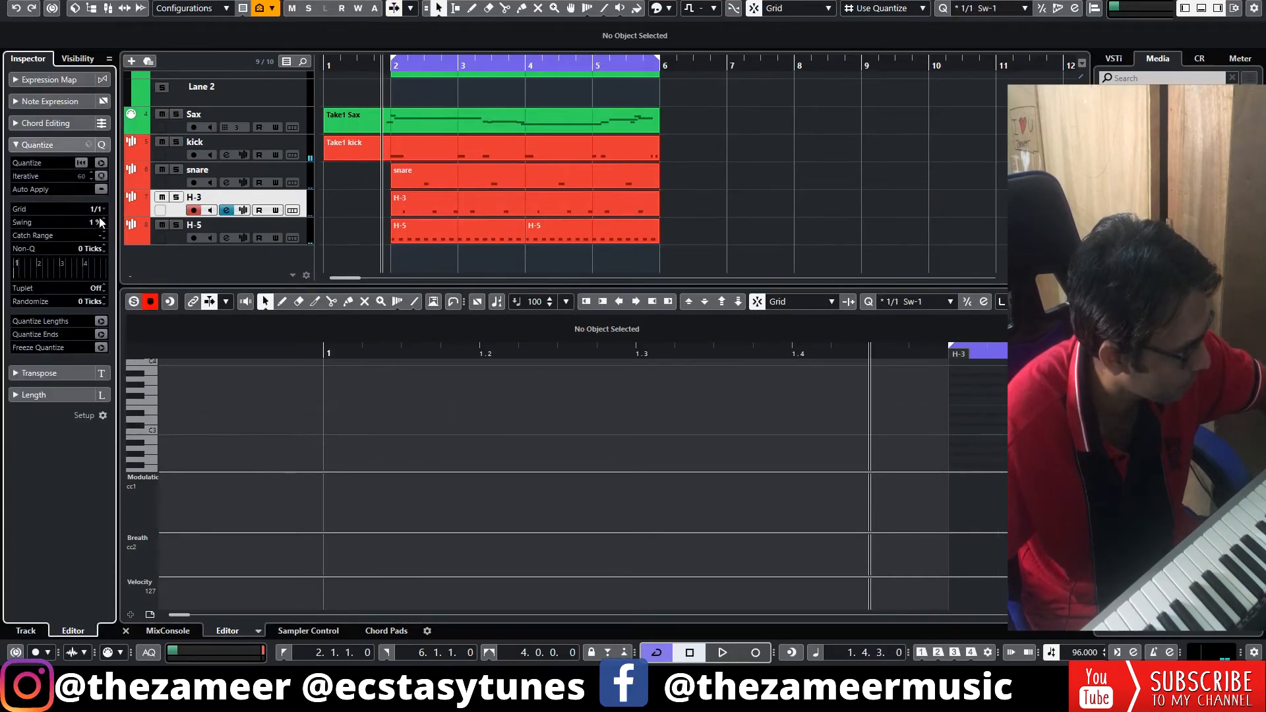
key("space")
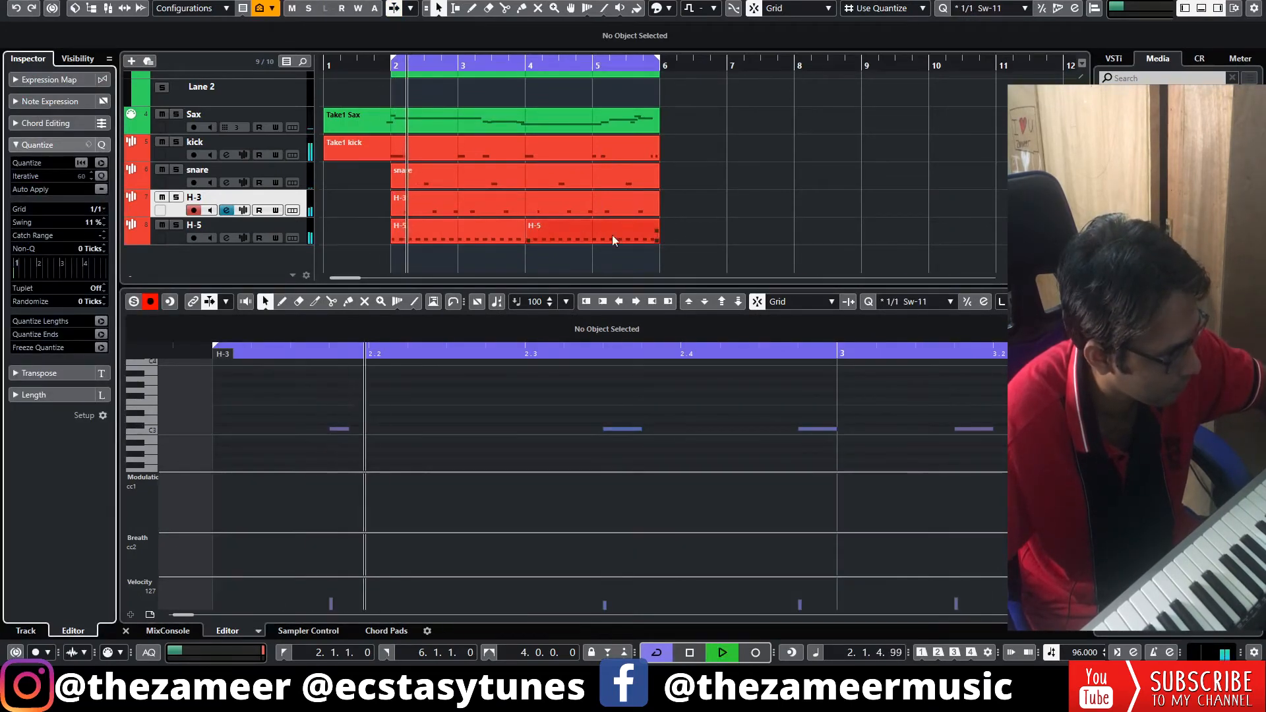
Select the H-5 track and bring its first part, from bar 2 to bar 4, into the note editor.
left_click(172, 243)
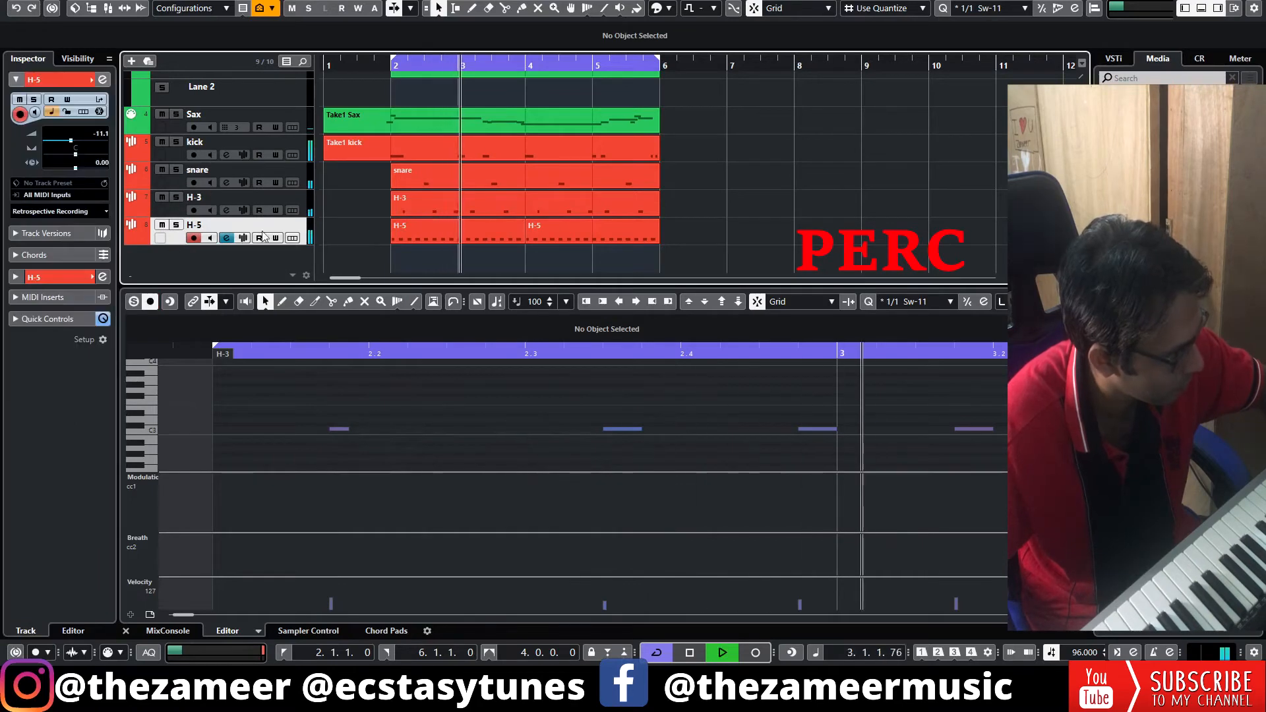
left_click(429, 238)
left_click(299, 421)
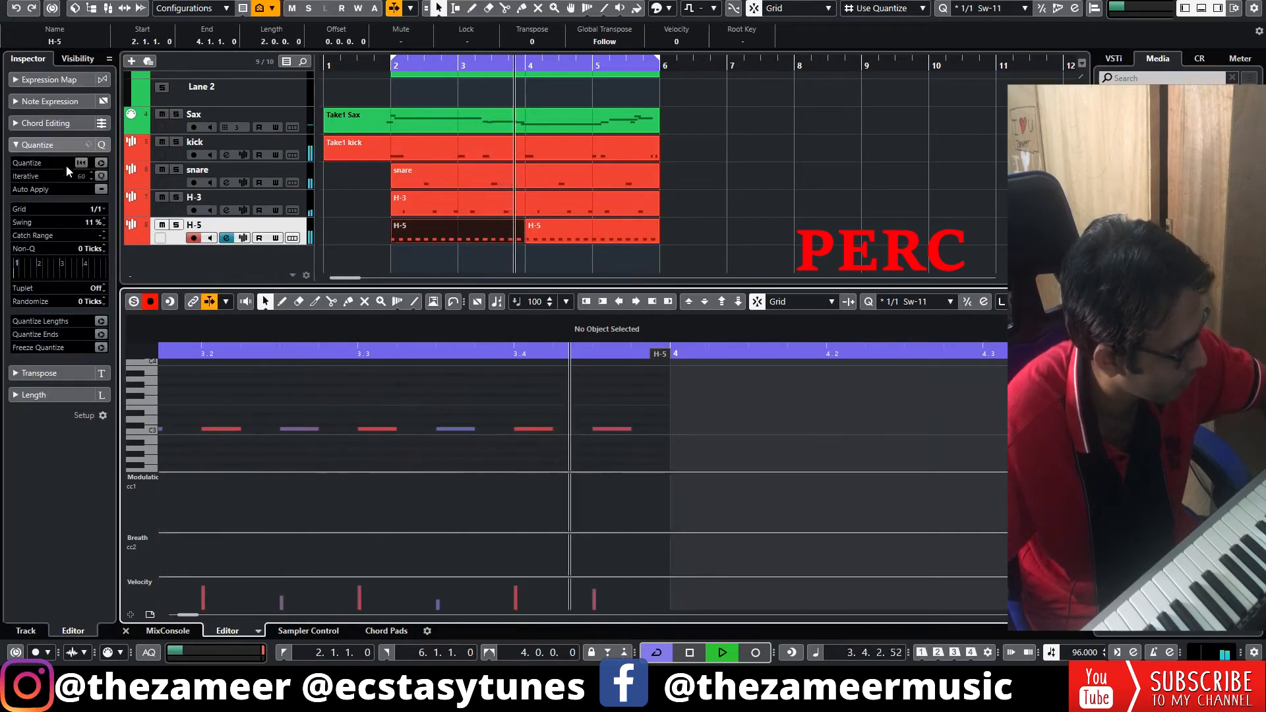
left_click(835, 215)
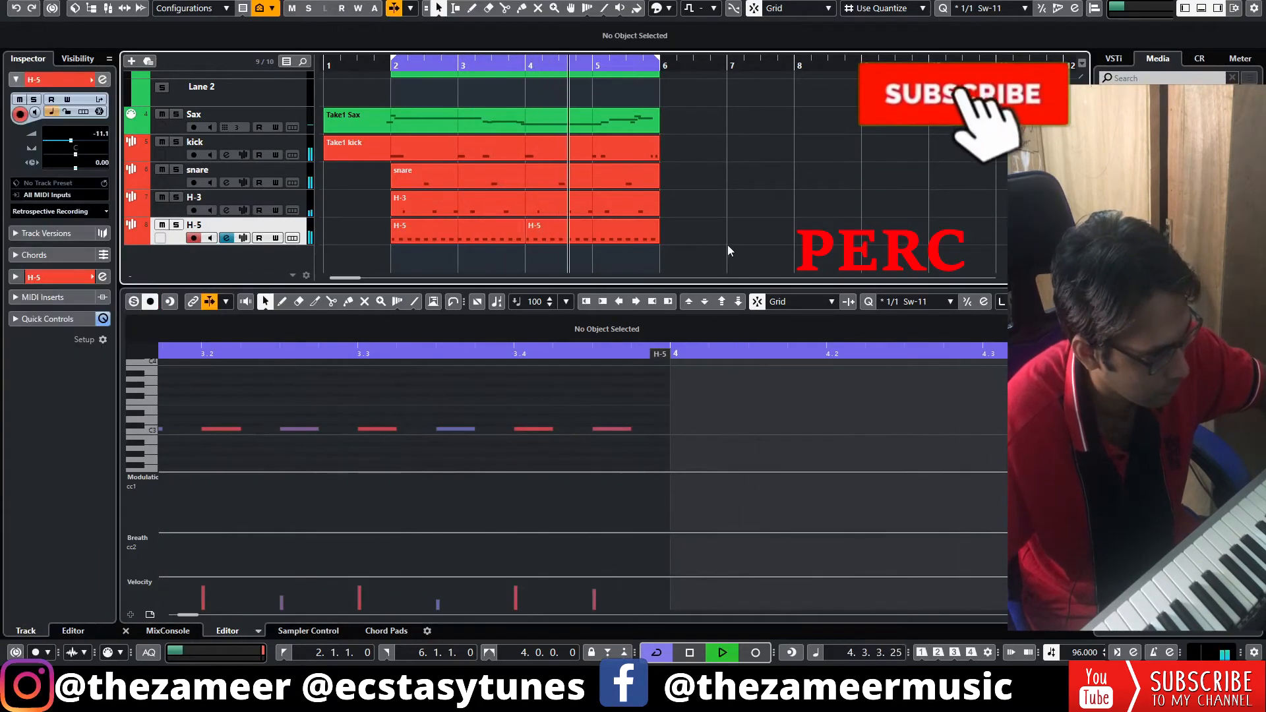
left_click(724, 415)
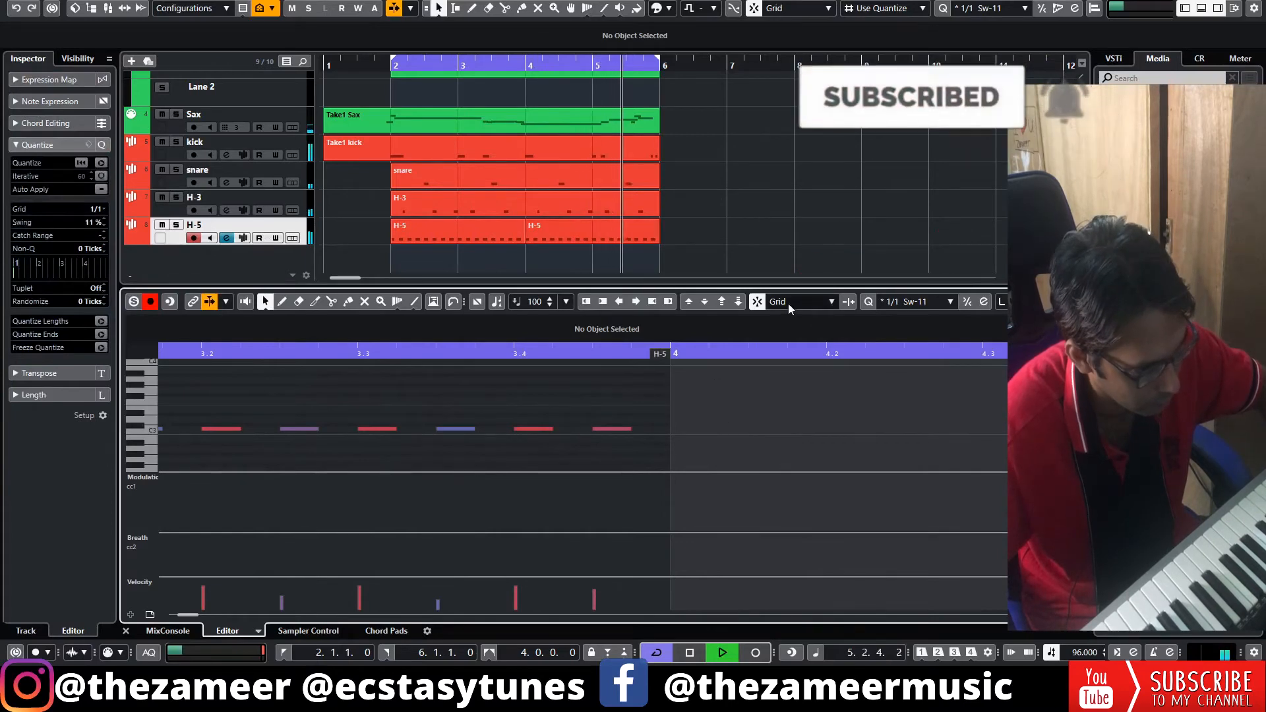
Select all notes of the H-5 part, set the quantize grid to 1/16 with 13% swing and stop playback.
left_click(901, 302)
left_click(920, 364)
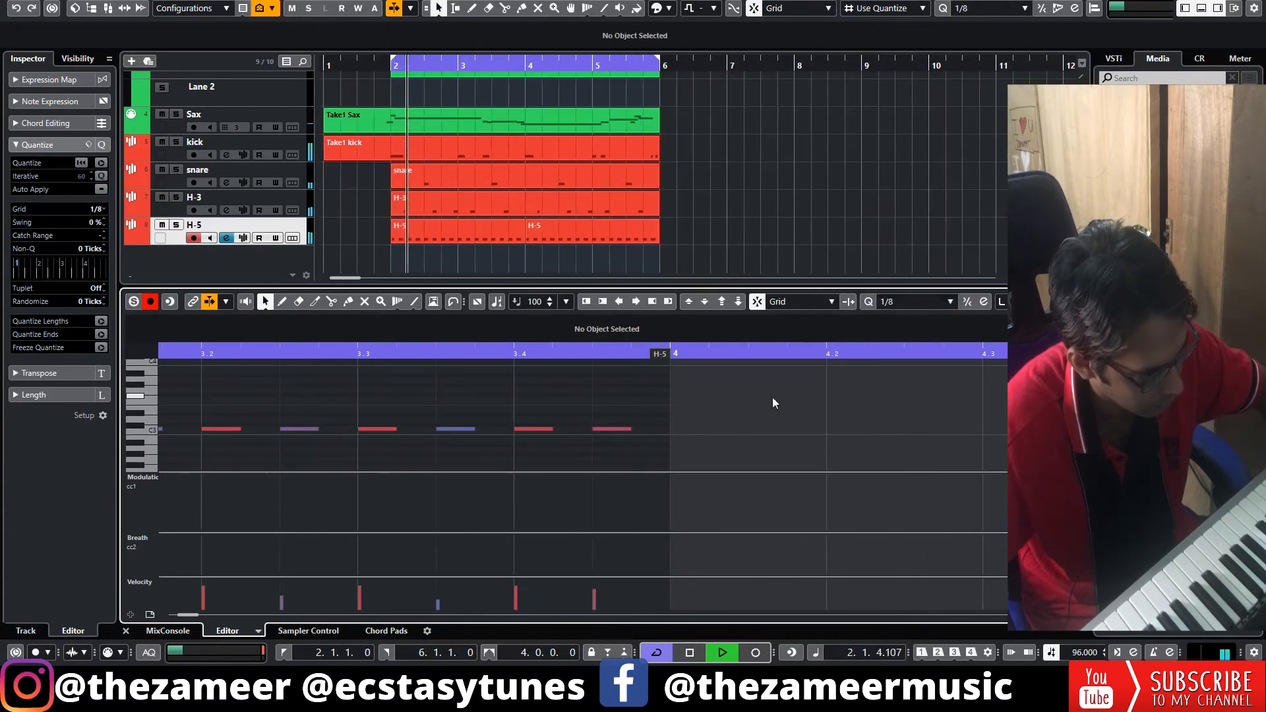
left_click(885, 303)
left_click(904, 377)
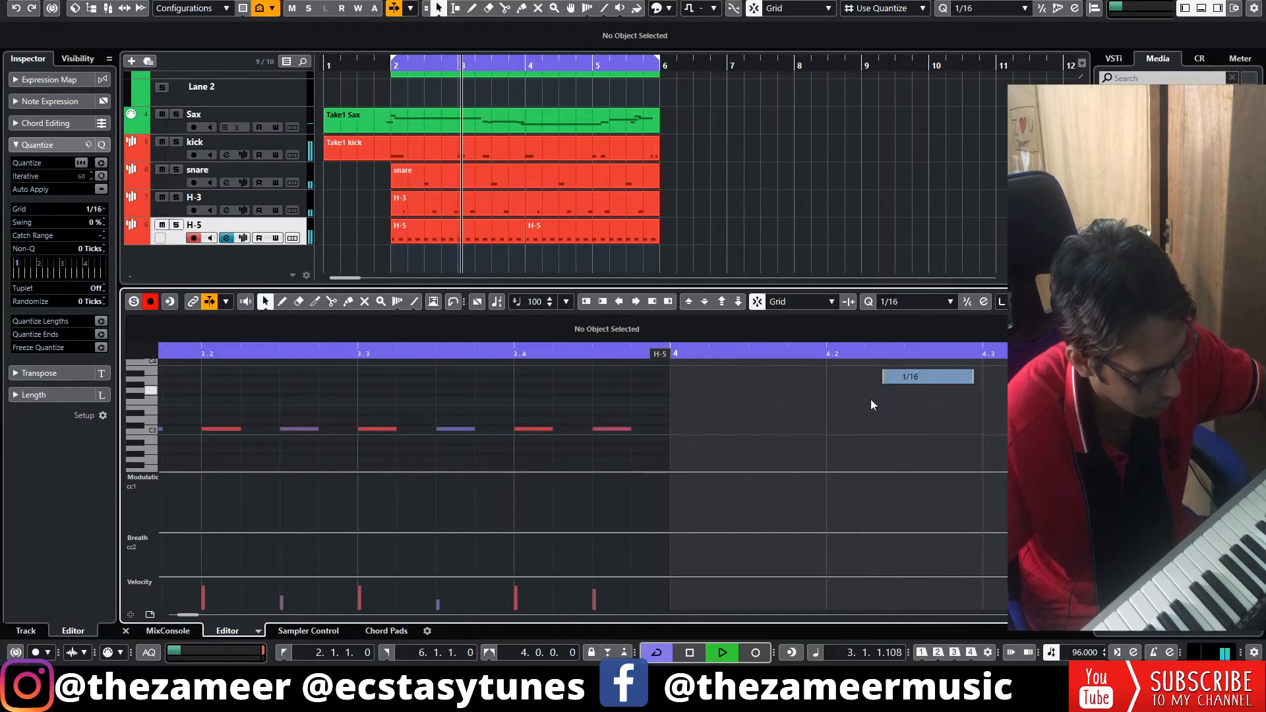
key("ctrl+a")
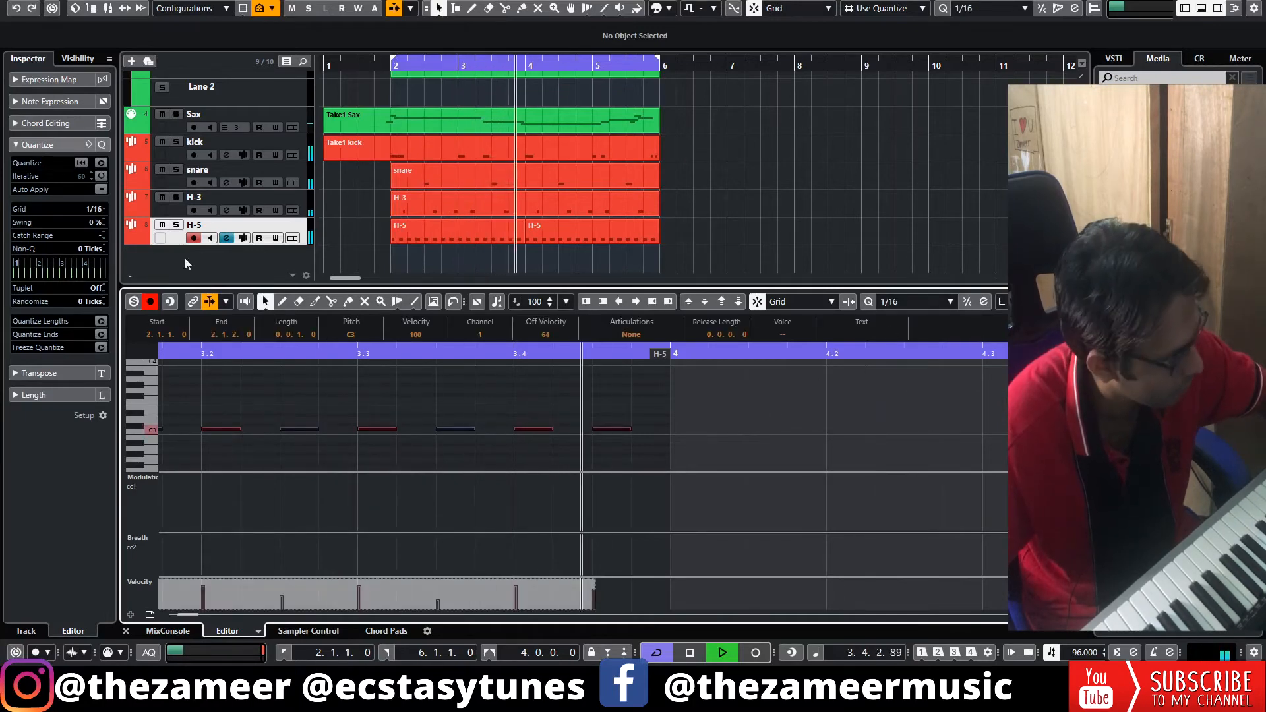
left_click_drag(101, 225, 106, 207)
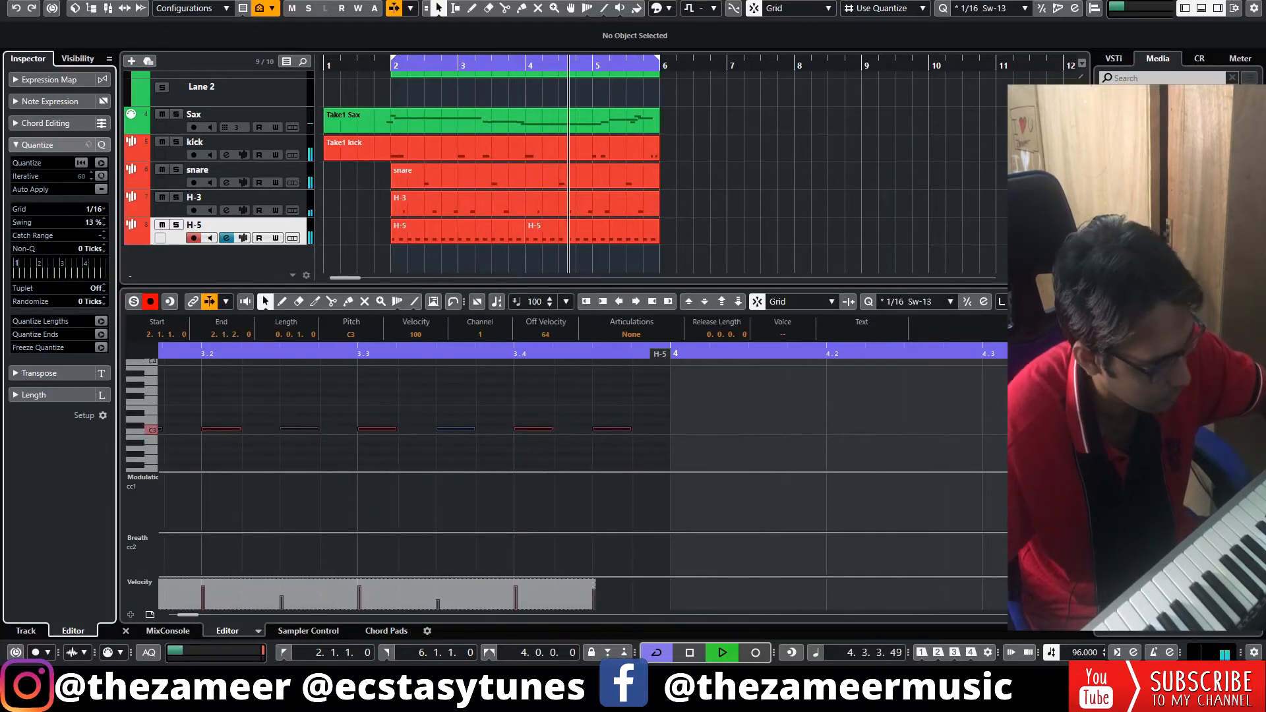
key("space")
key("Return")
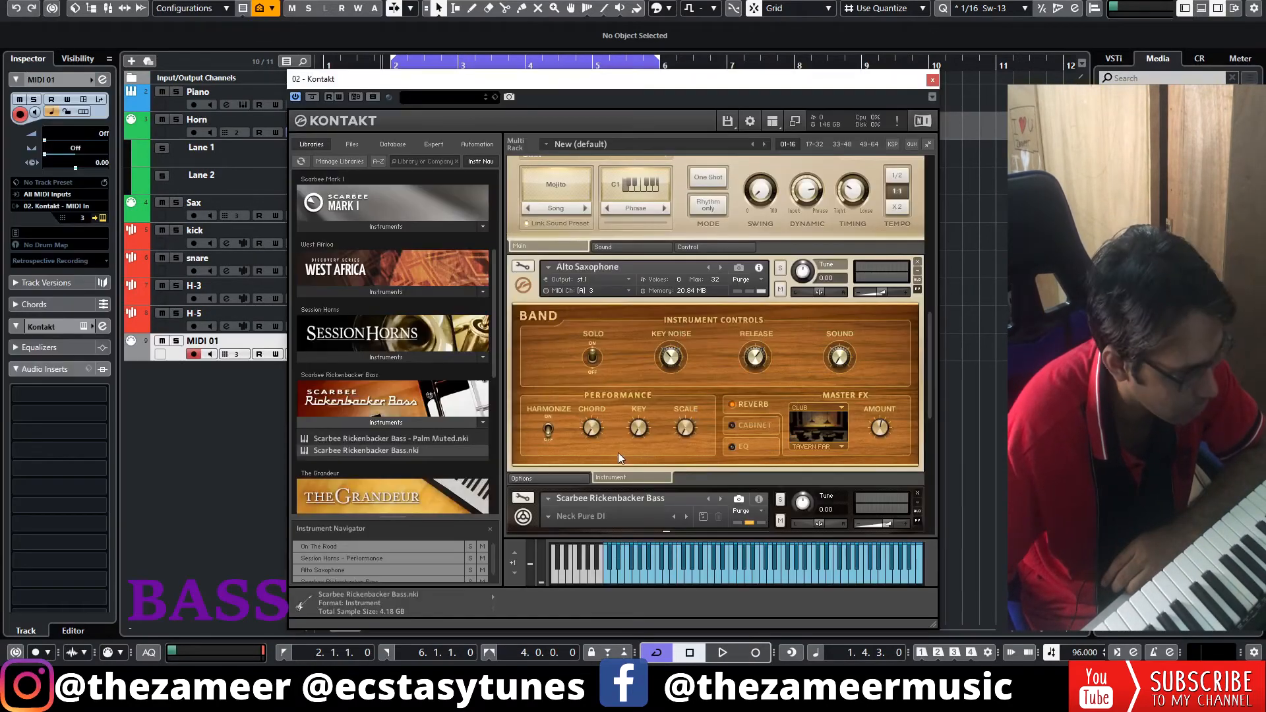
Record a bass take over bars 2 to 6, play it back and open the first take for editing.
scroll(781, 382, "down", 3)
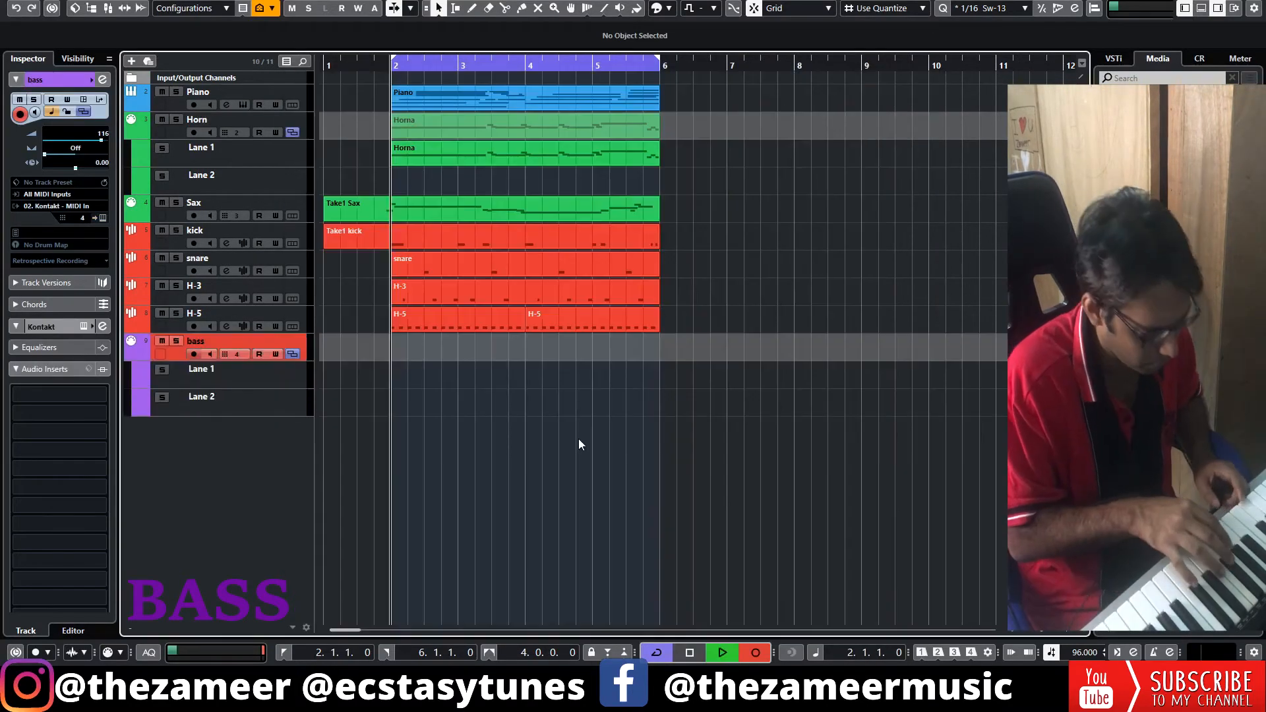
key("KP_Multiply")
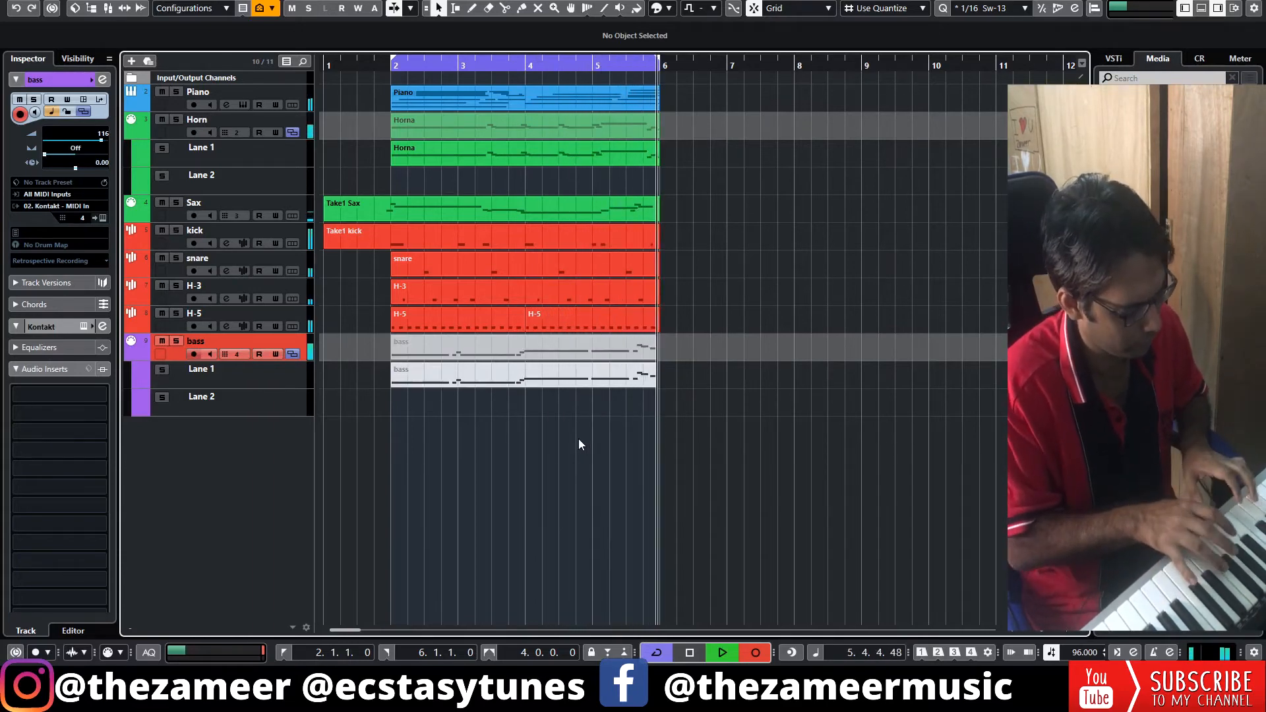
key("space")
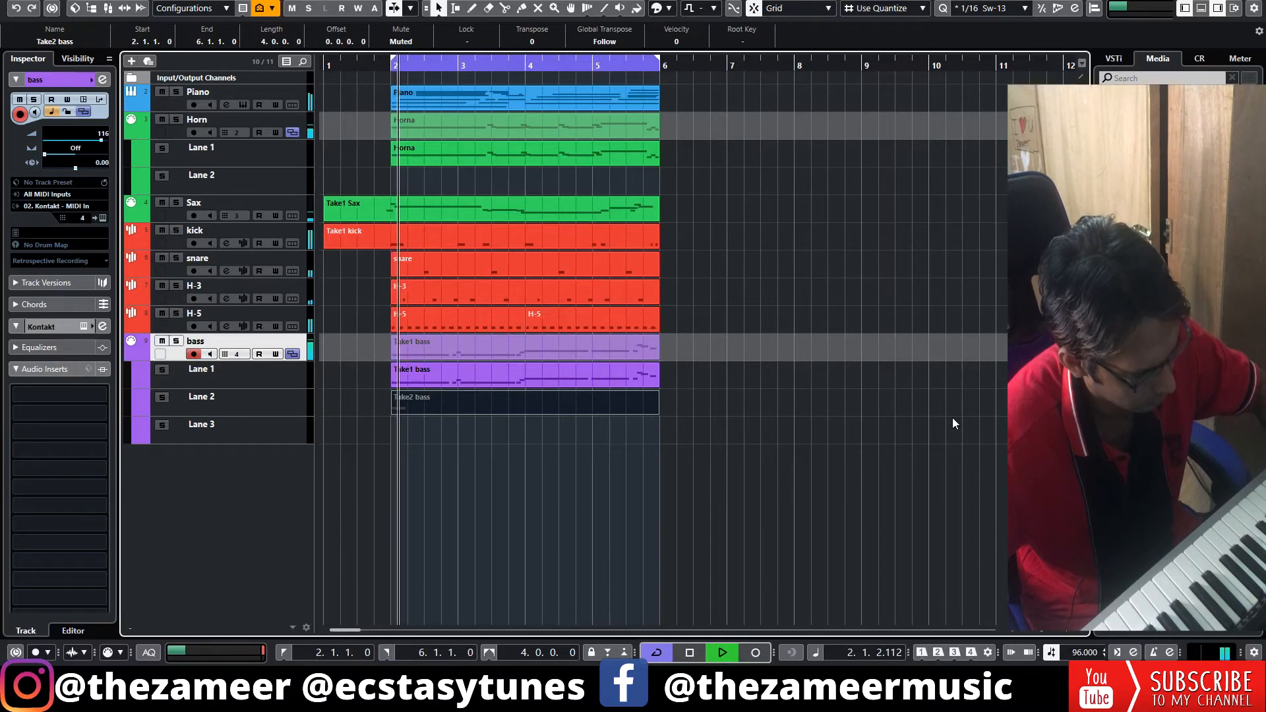
double_click(577, 375)
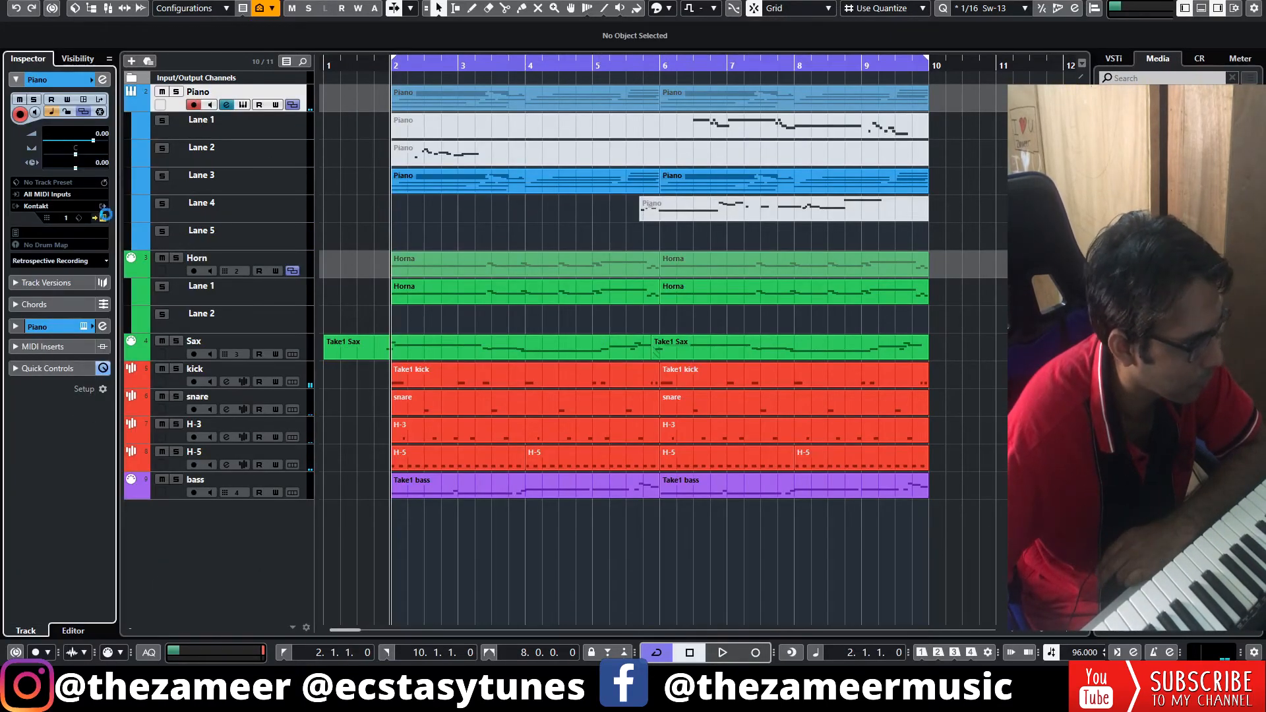
Open the Piano track's Kontakt instrument and load Tenor Saxophone.nki from the Factory Library horns into the rack.
left_click(102, 218)
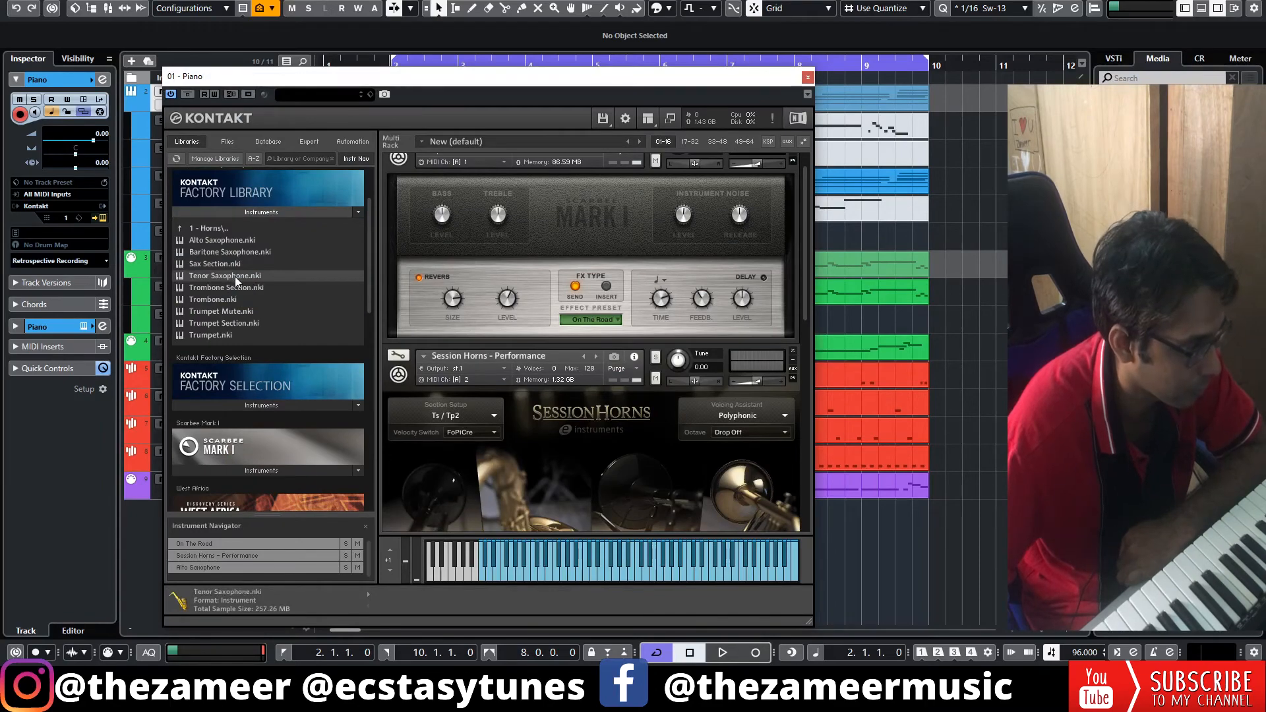
double_click(236, 280)
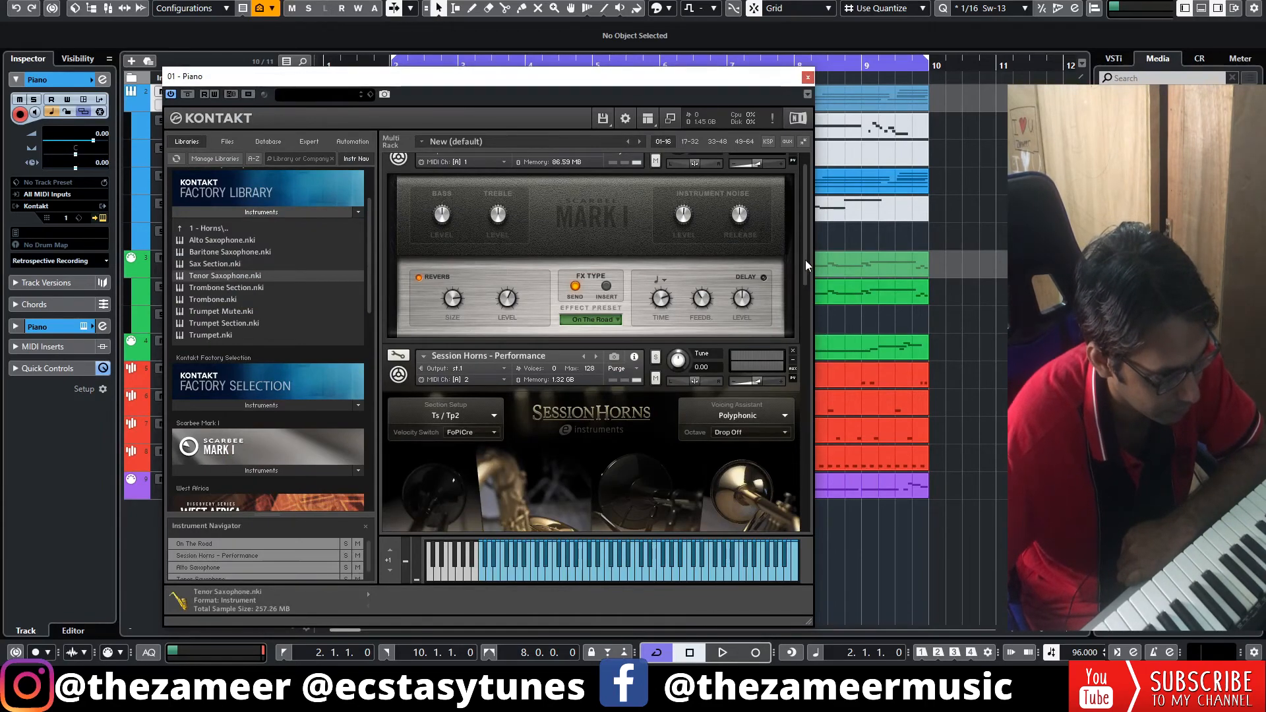
left_click_drag(805, 260, 809, 300)
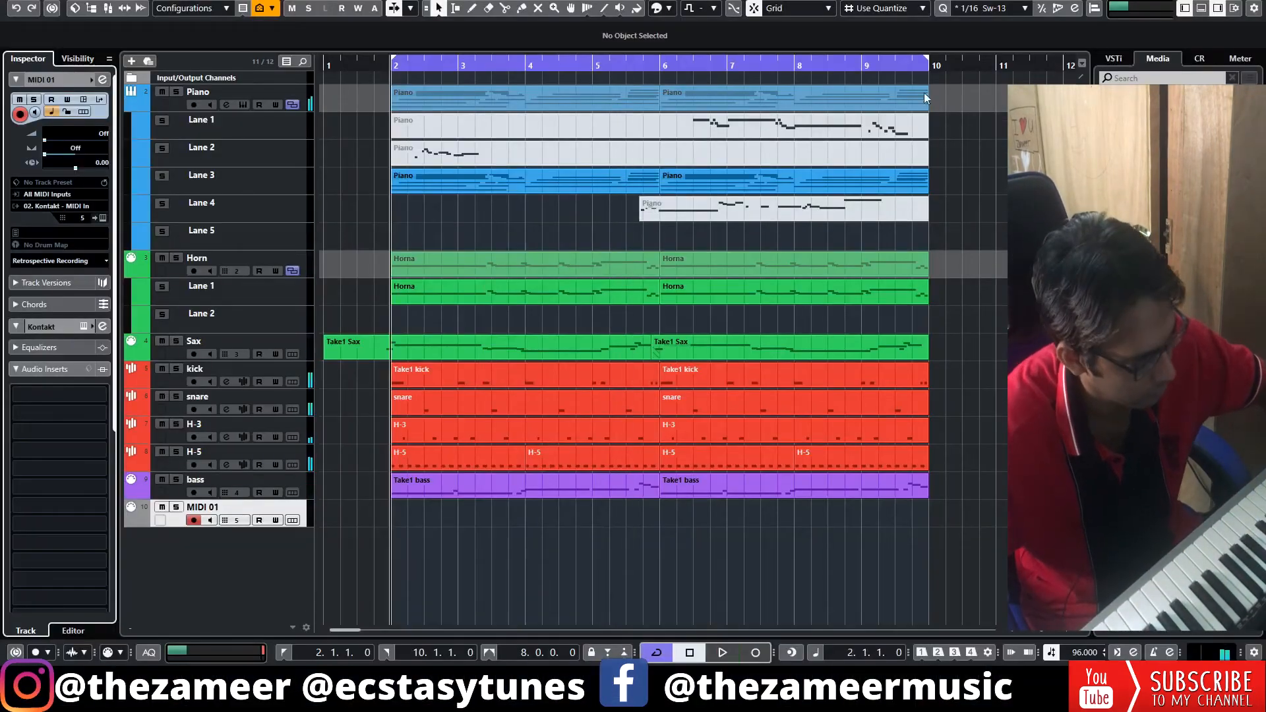
Insert the retrospective recording on the MIDI 01 track as a linear recording and play it back.
left_click(105, 261)
left_click(102, 279)
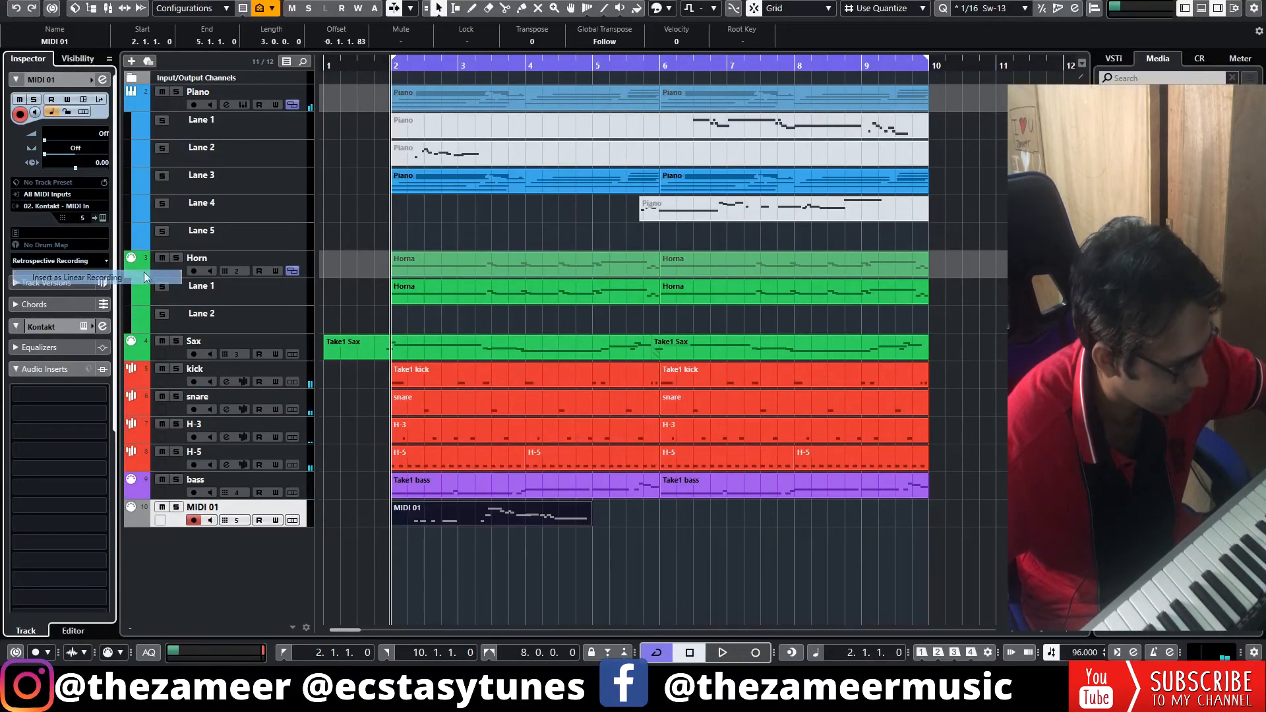
key("space")
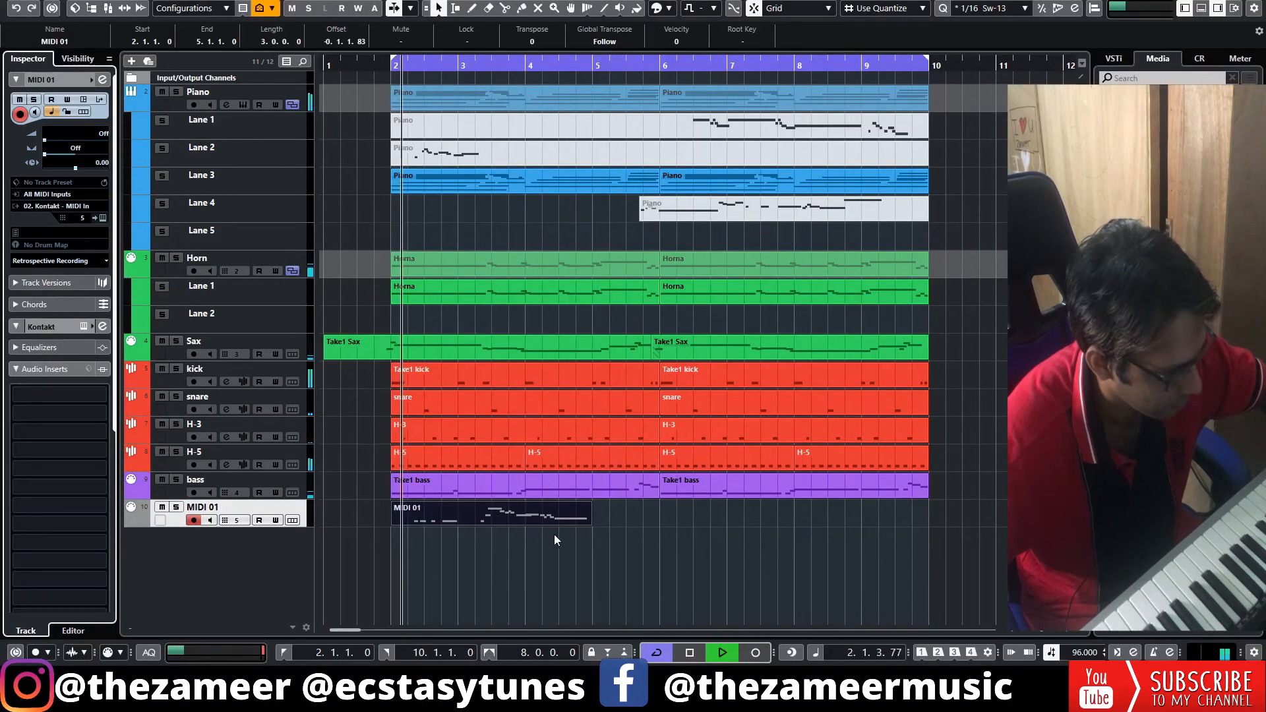
Trim the start of the MIDI 01 part to just past bar 3 and open it for note editing.
left_click(477, 543)
left_click_drag(394, 524, 471, 523)
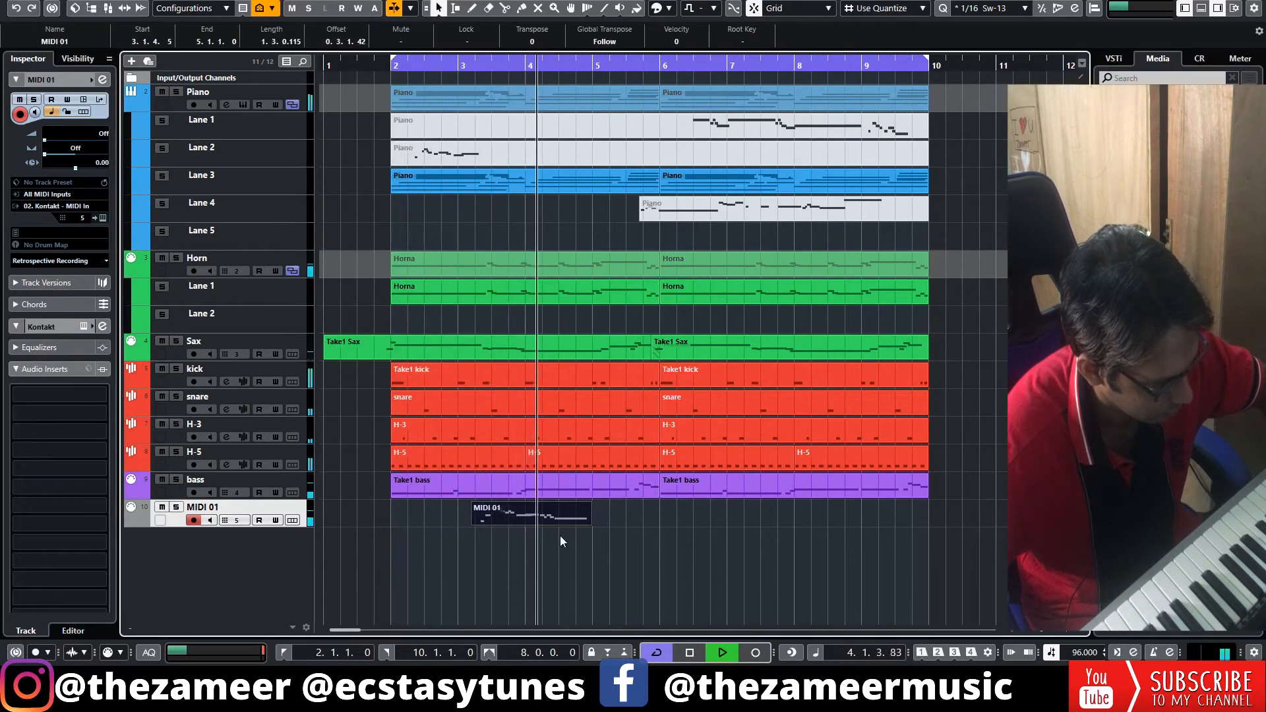
double_click(525, 510)
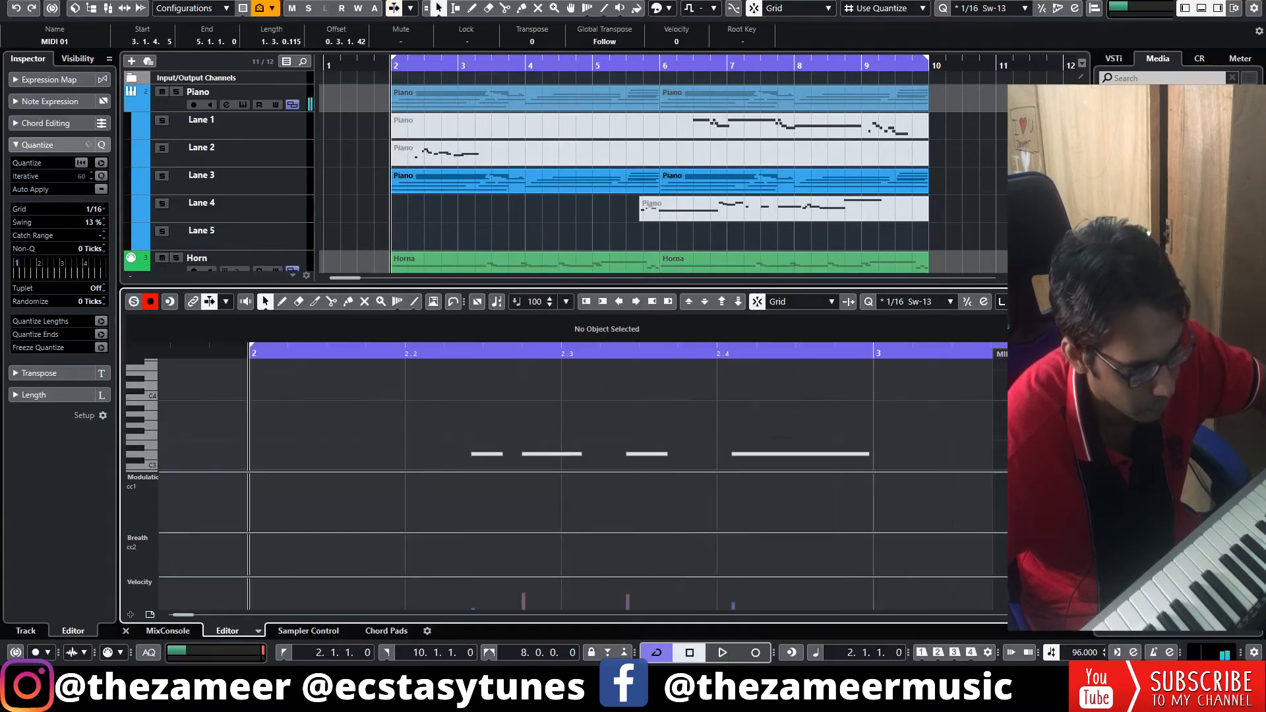
scroll(243, 362, "down", 4)
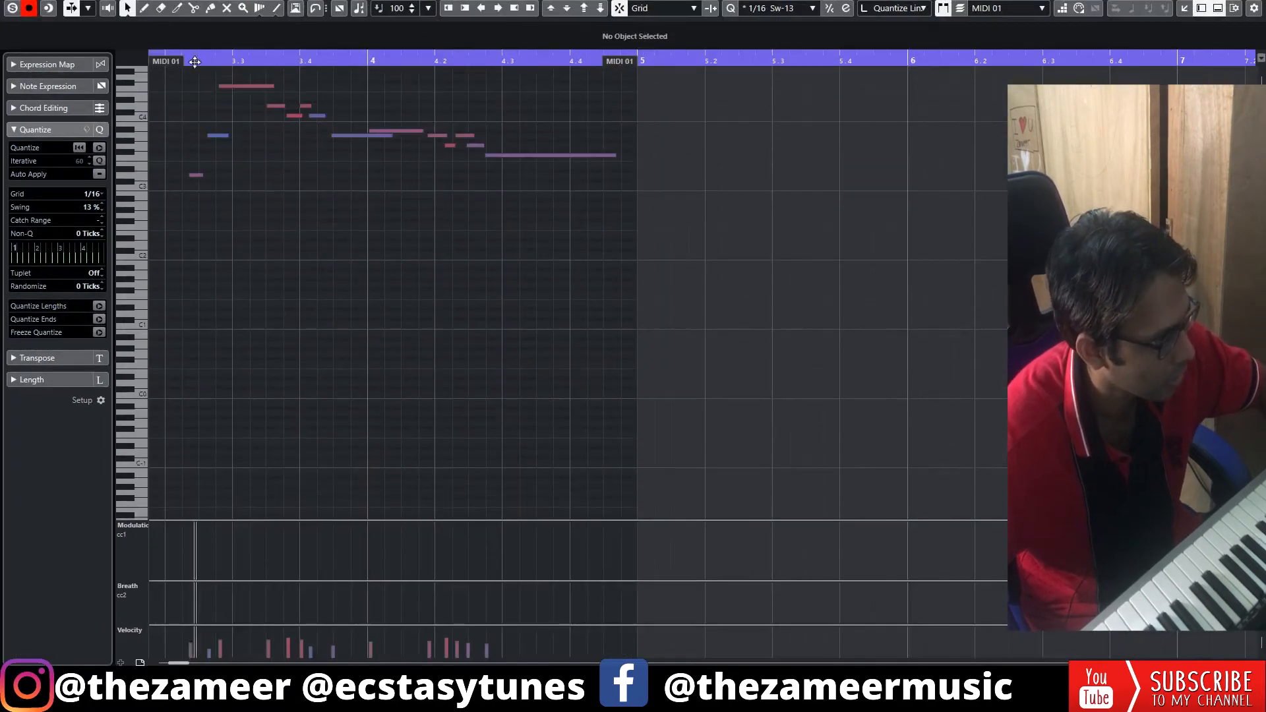
Quantize the first three notes of the MIDI 01 part to a 1/32 grid with 0% swing and audition them.
left_click_drag(196, 61, 176, 93)
scroll(218, 211, "up", 3)
left_click_drag(206, 212, 346, 437)
key("q")
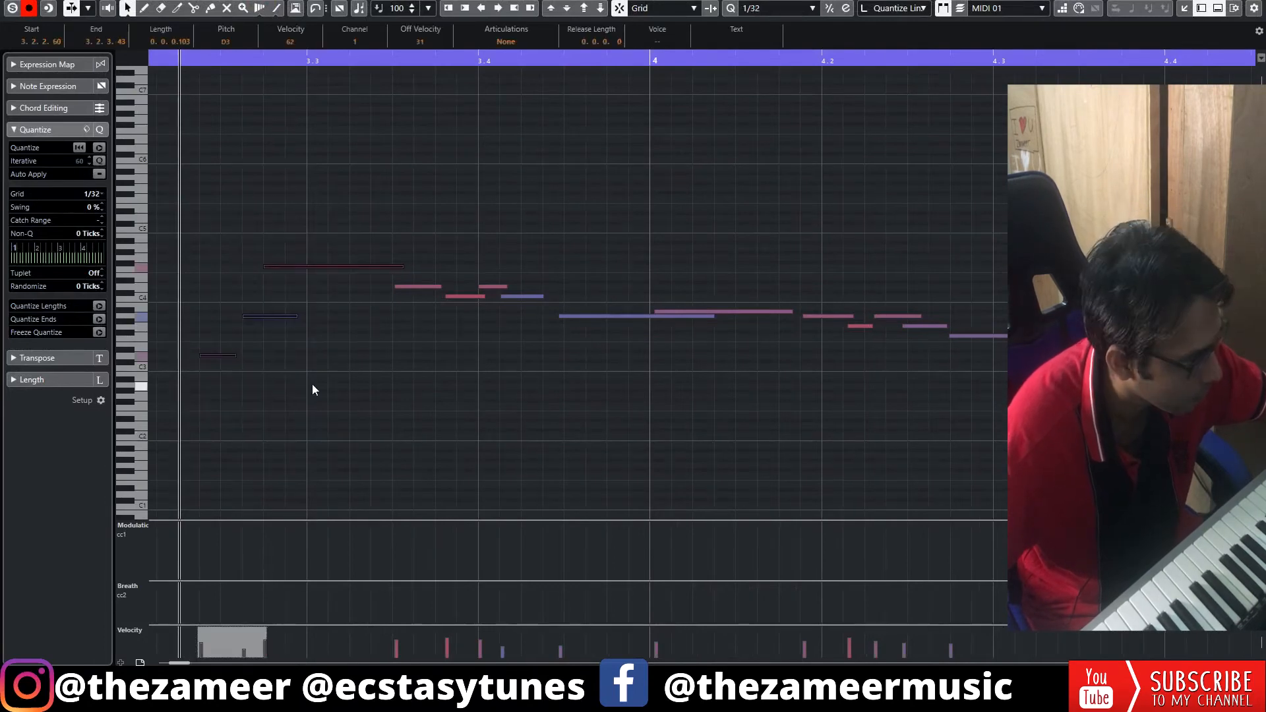
key("space")
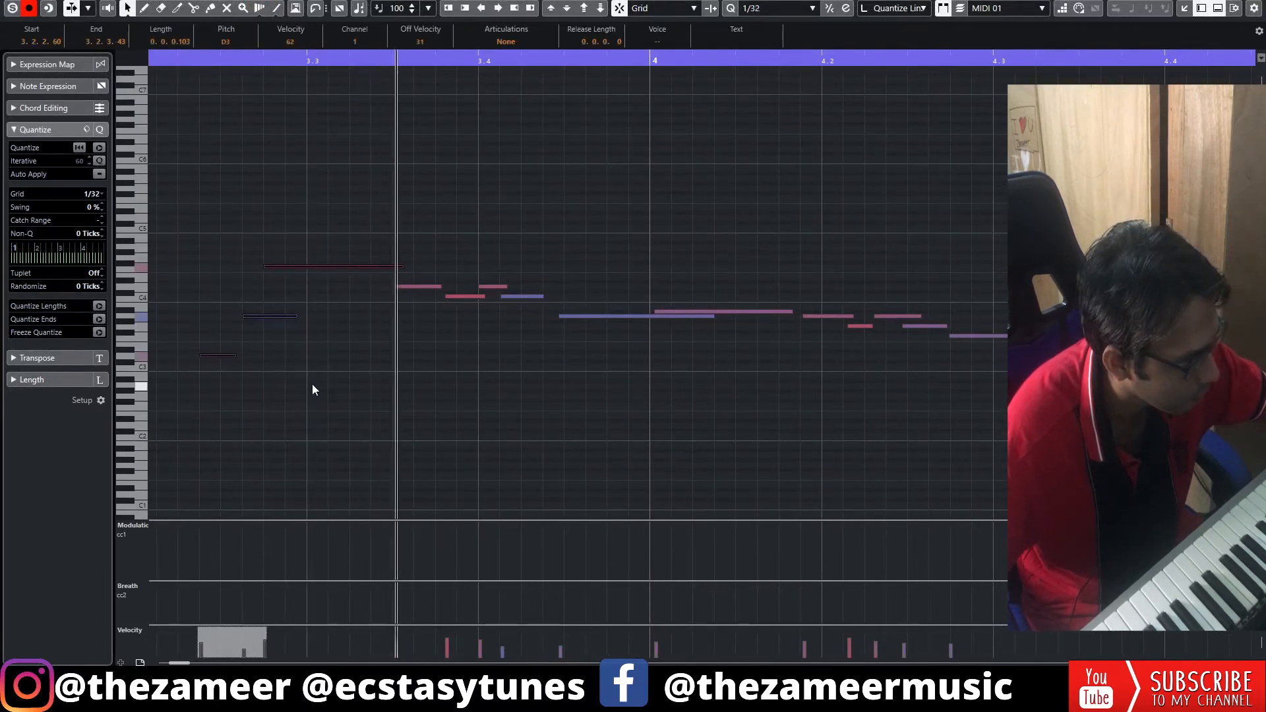
left_click(294, 326)
key("space")
Select the run of notes following beat 4.1, set the quantize swing to 15% and play the part back.
left_click_drag(435, 244, 536, 304)
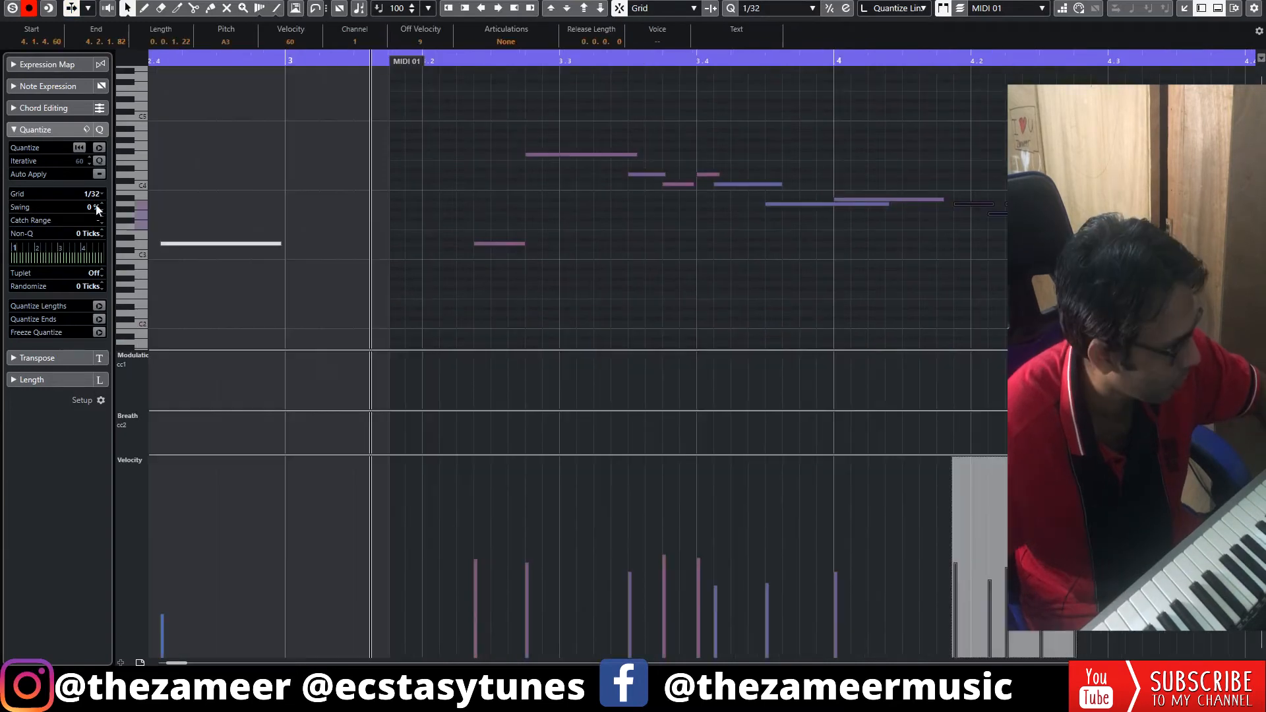
key("space")
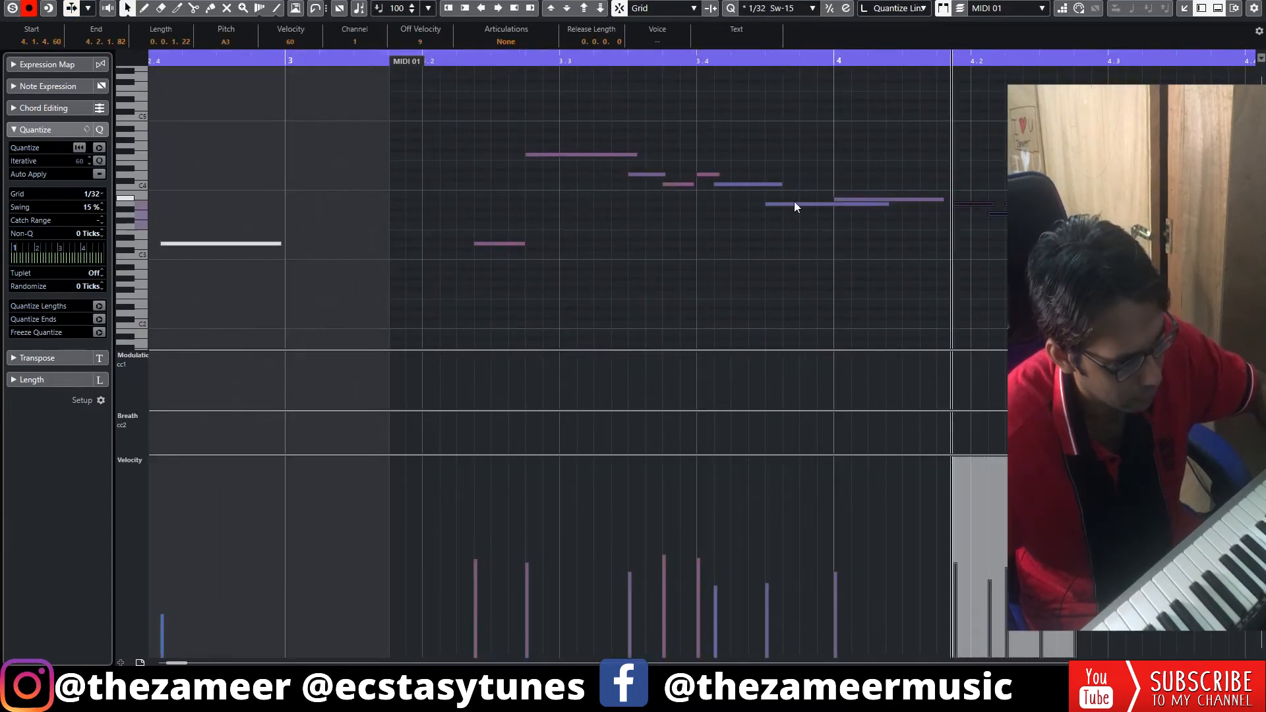
key("space")
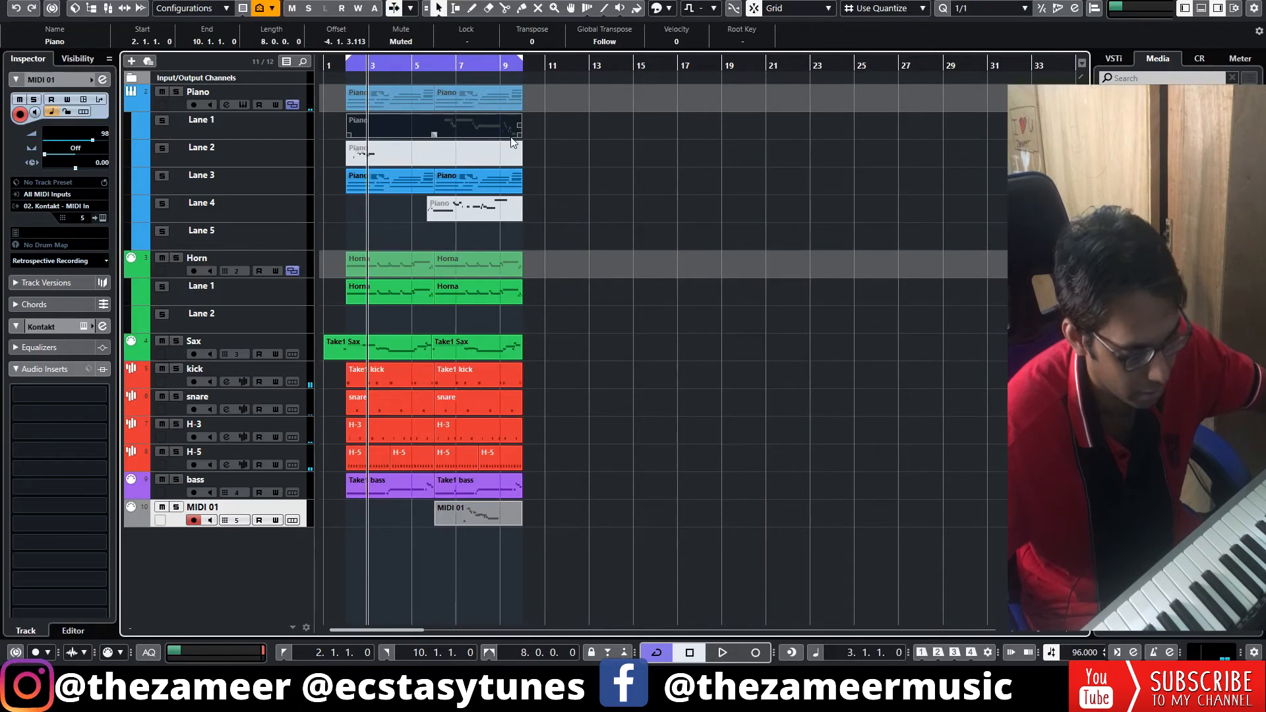
Rename the MIDI 01 track tenox sax in green and mute the Horn, Sax, kick, snare and H-3 parts over bars 2 to 6.
left_click(467, 160)
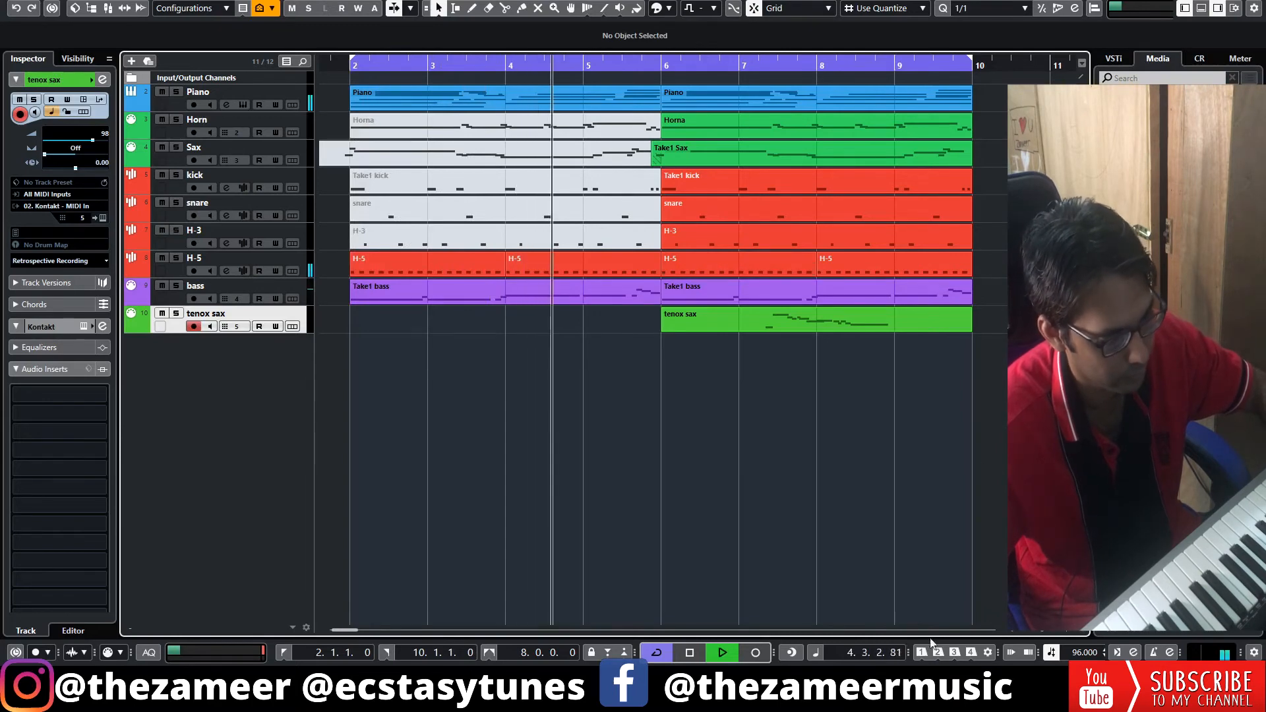
left_click(1039, 631)
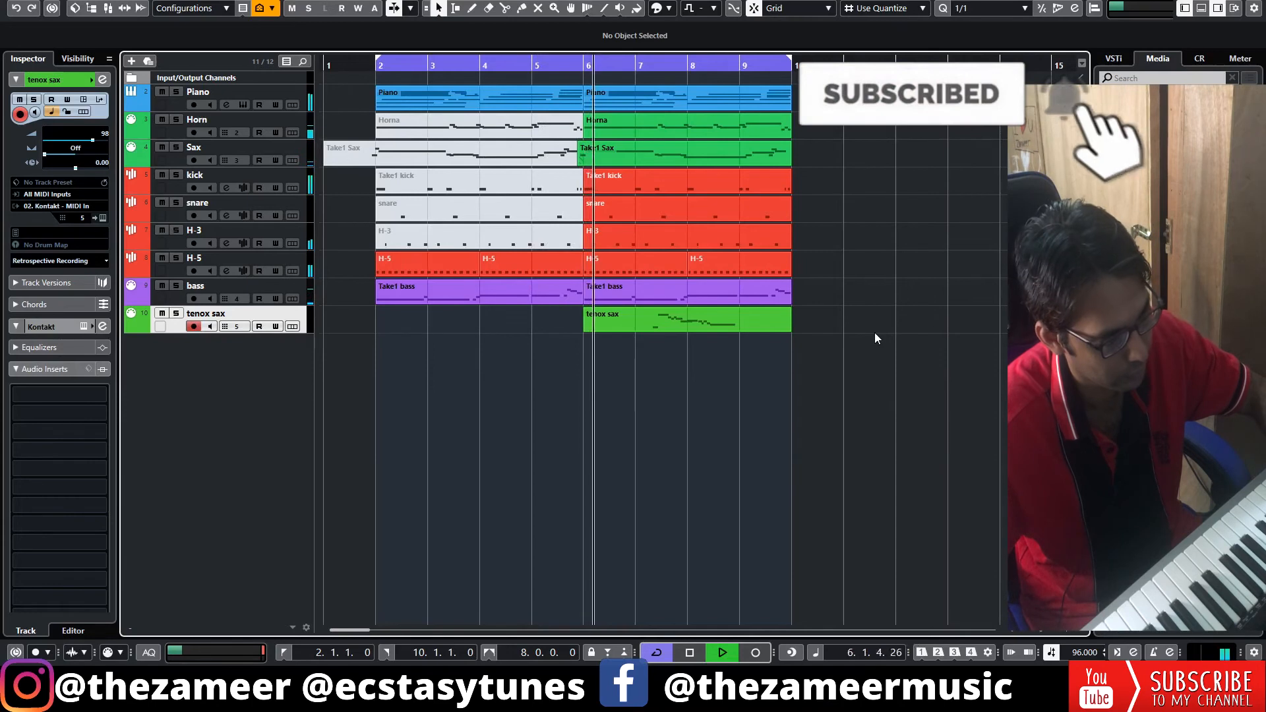
left_click(788, 339)
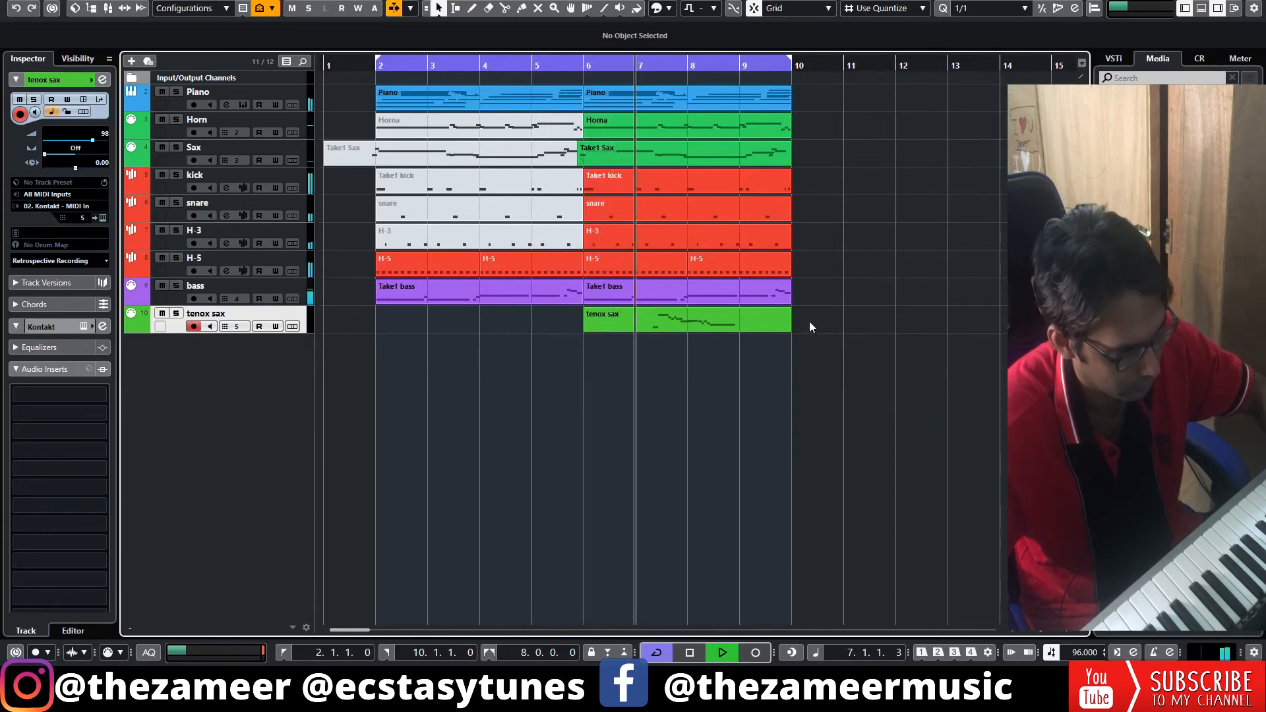
Repeat the Piano through bass parts over bars 10 to 14 with tenox sax moved to bar 10, and extend the cycle to bar 14.
key("space")
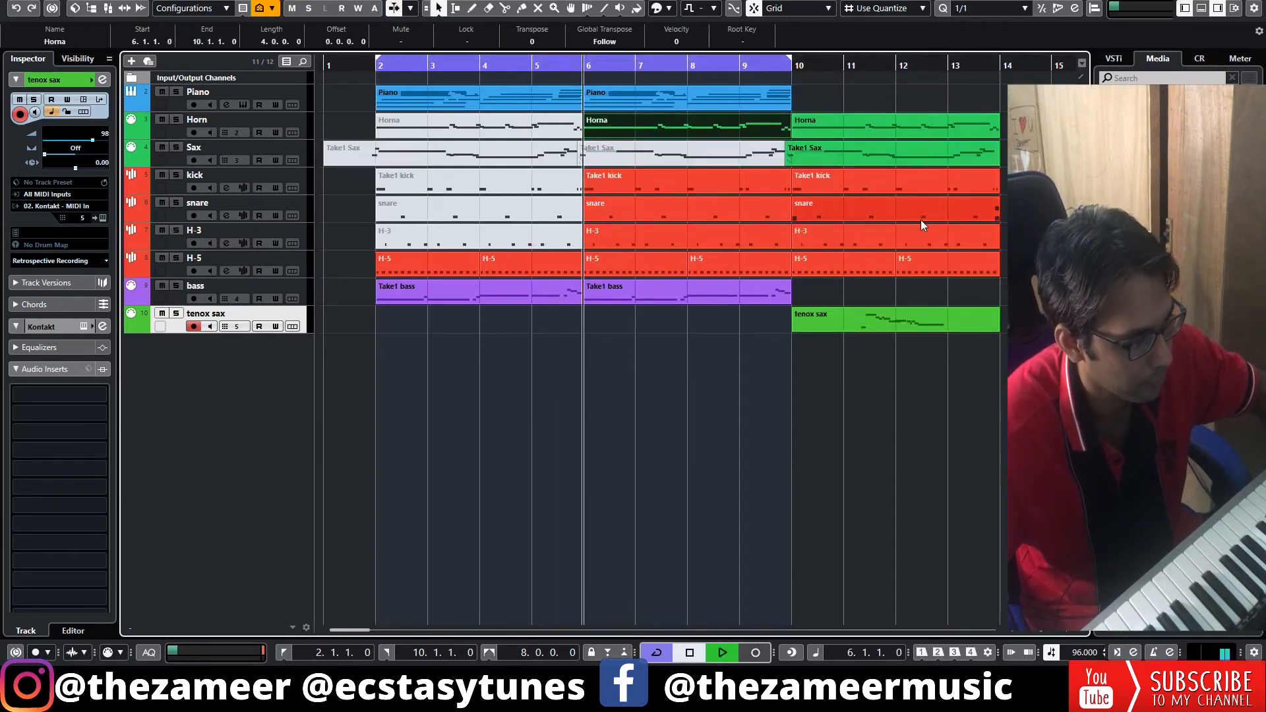
key("space")
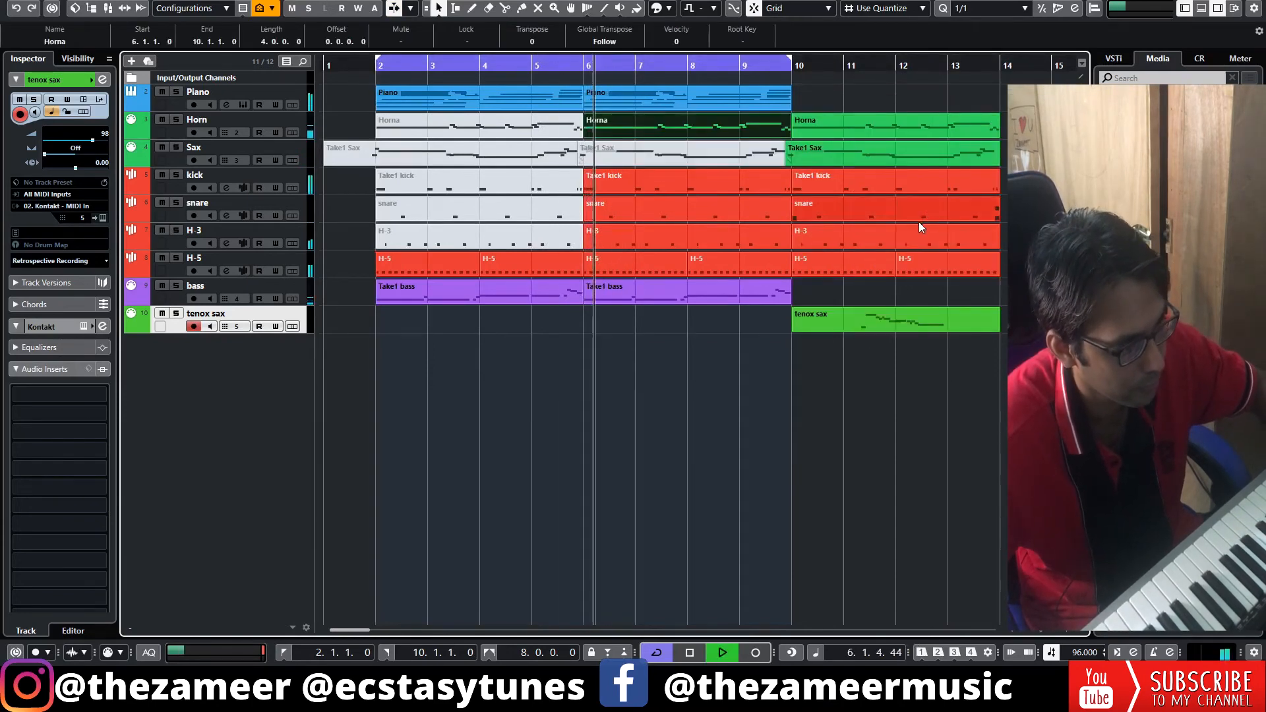
left_click(687, 93)
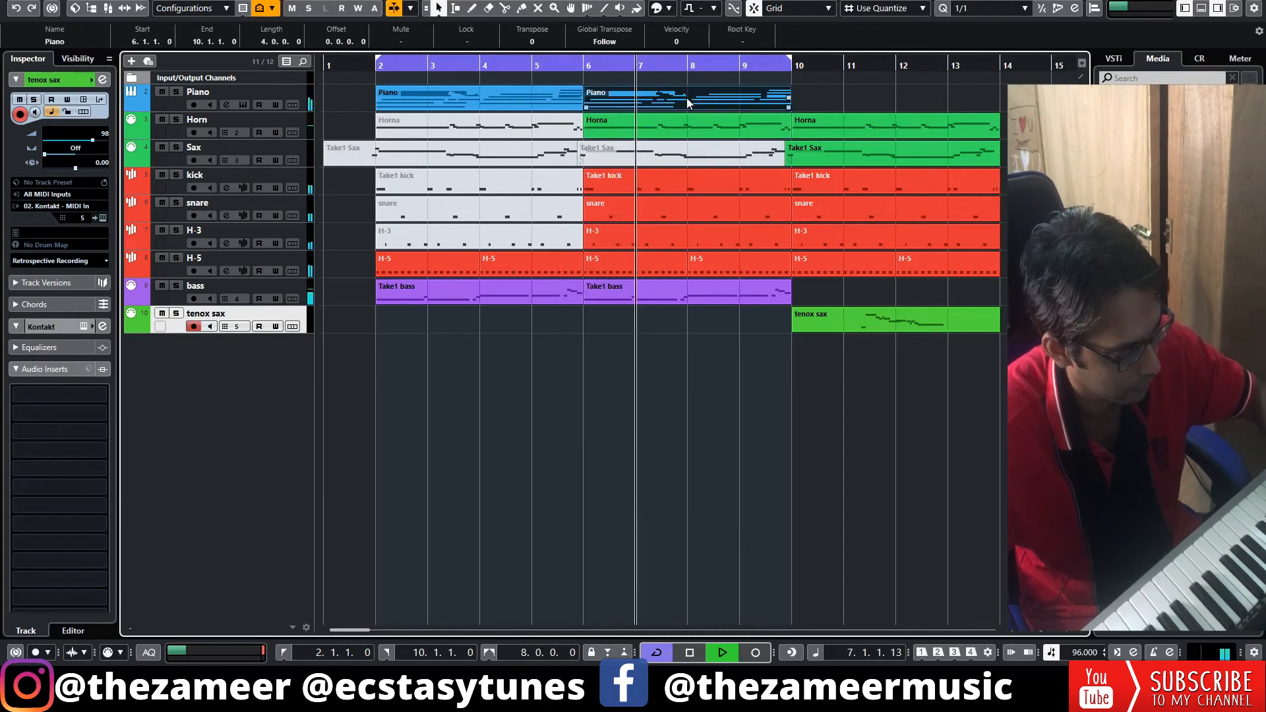
key("ctrl+d")
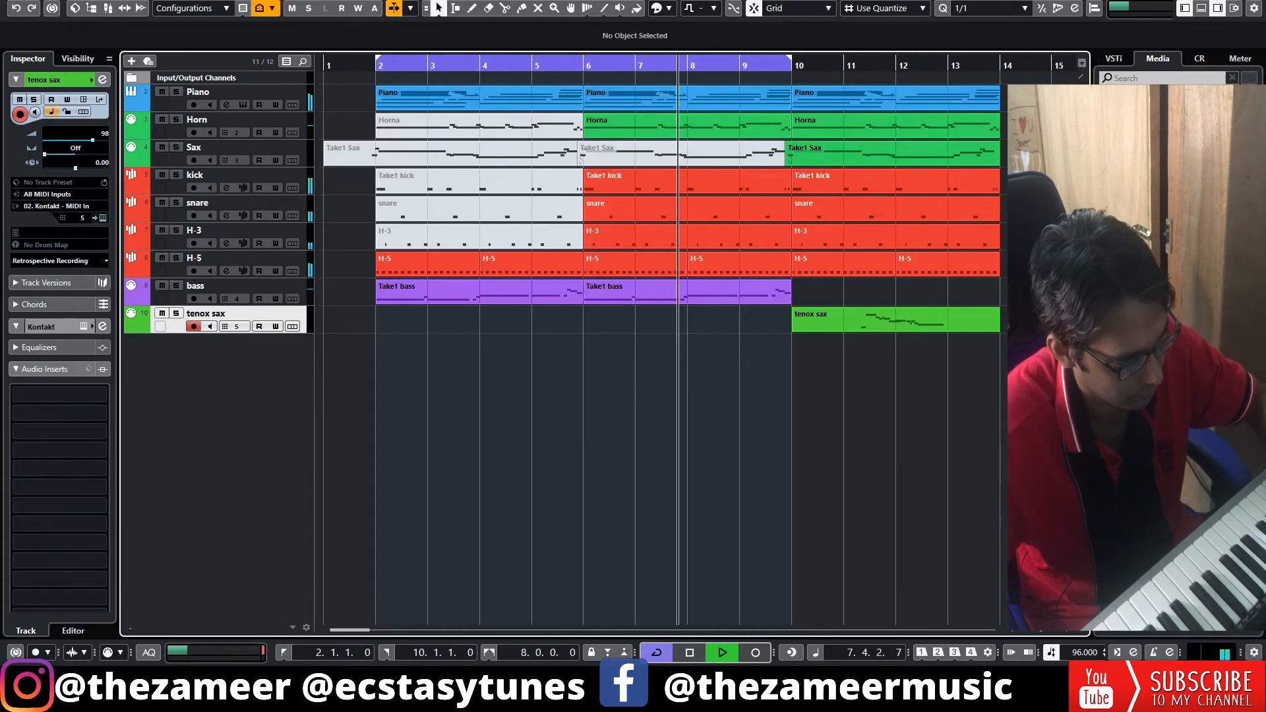
left_click(739, 298)
key("ctrl+d")
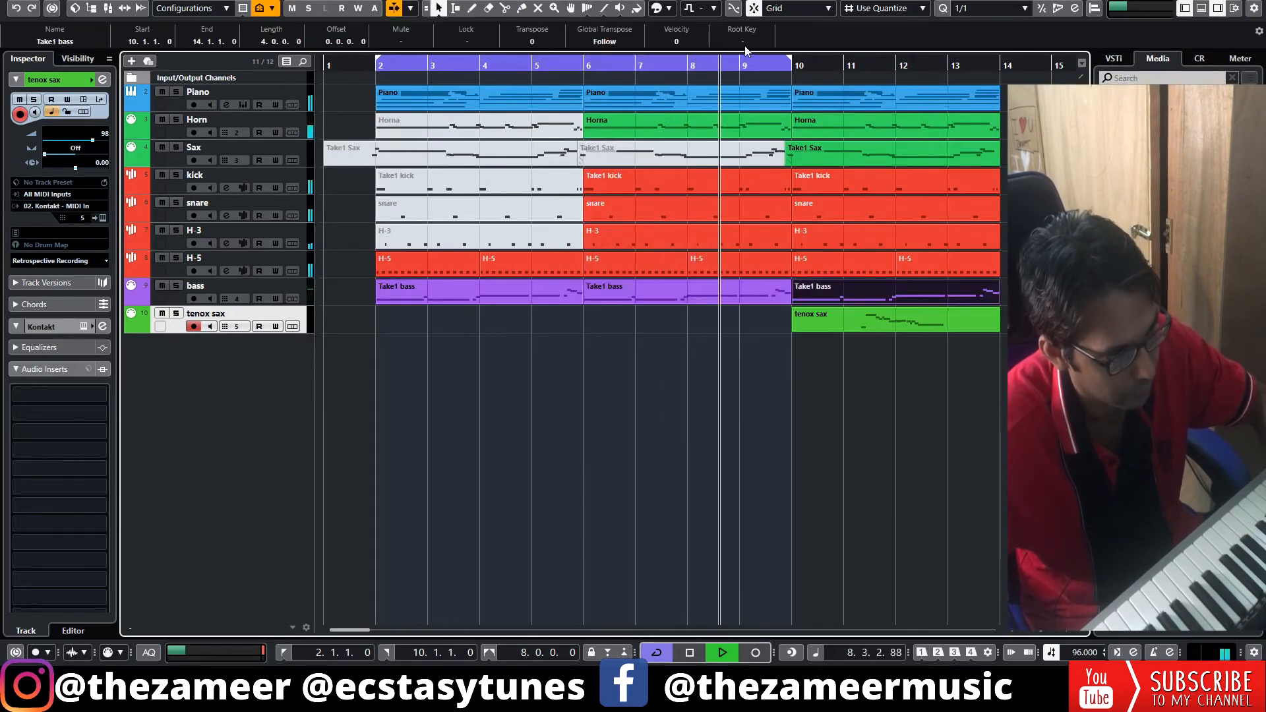
left_click_drag(790, 63, 997, 81)
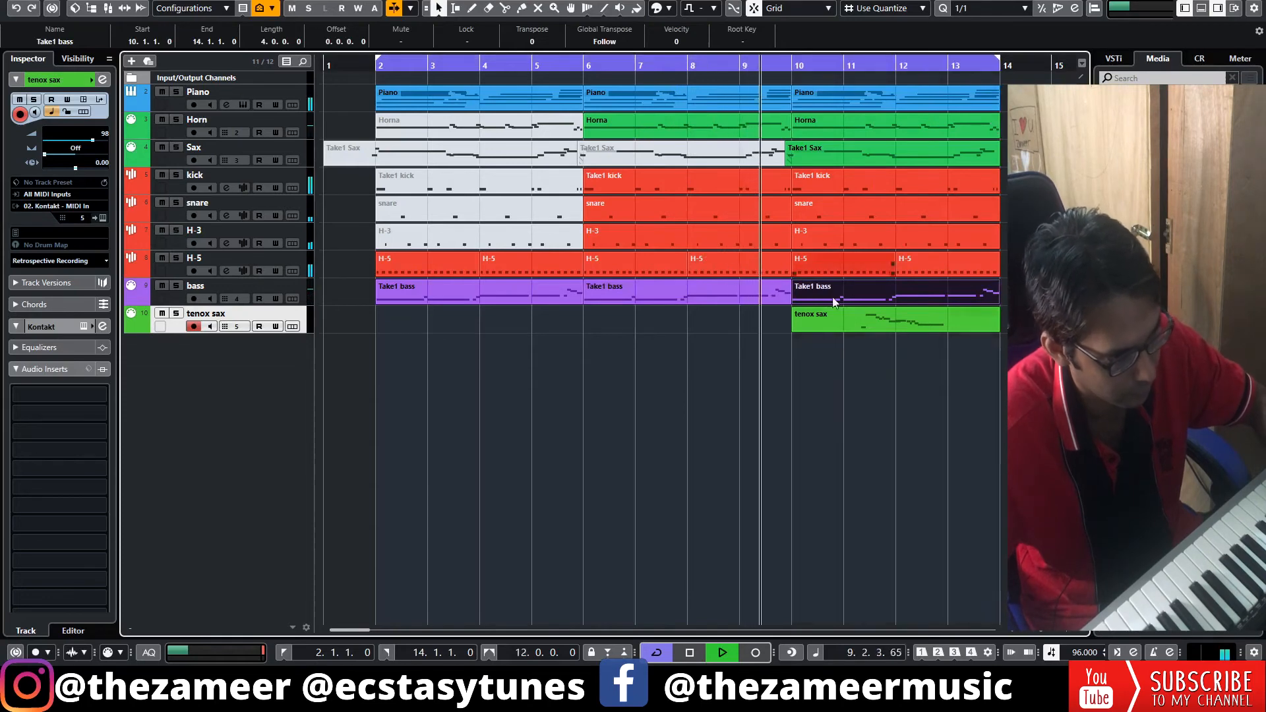
Move the tenox sax part to bar 14 and copy all Piano through bass parts from bars 10–14 to bars 14–18.
left_click(1038, 635)
left_click_drag(1038, 631, 1039, 631)
left_click(549, 347)
left_click_drag(573, 323, 662, 323)
left_click_drag(655, 88, 540, 297)
left_click_drag(539, 297, 678, 291)
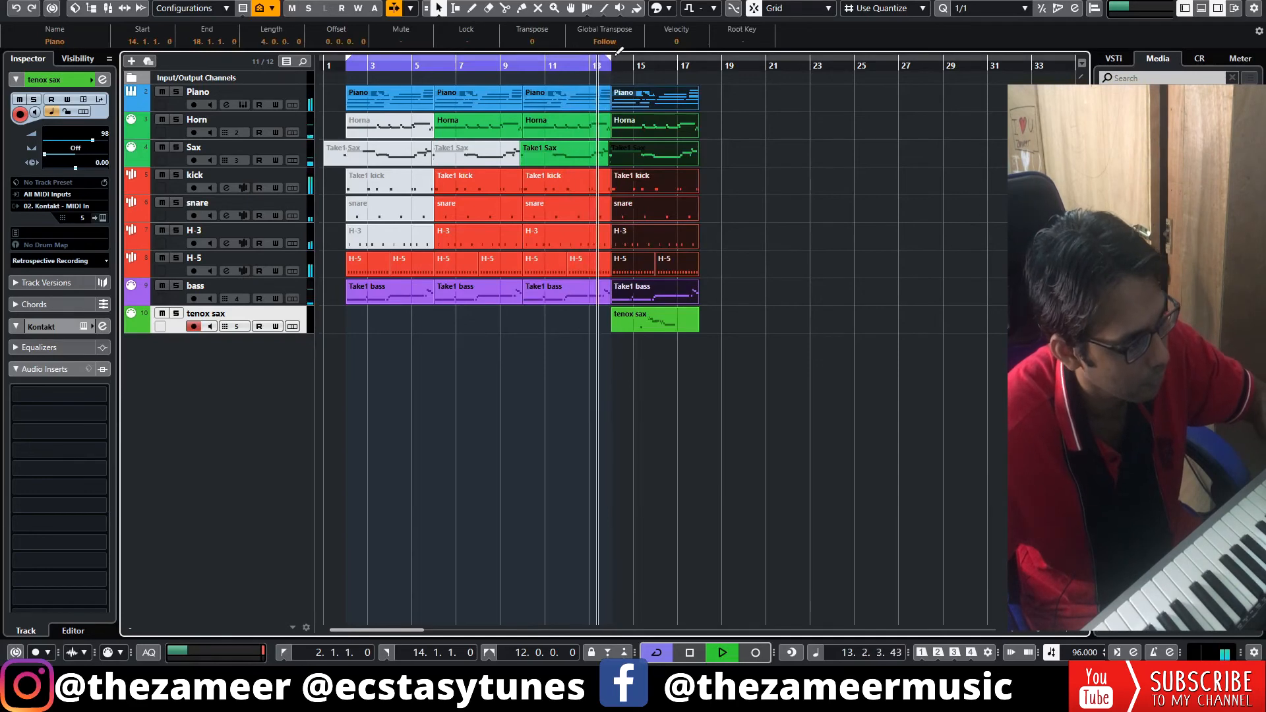
Extend the end of the cycle range to bar 18, stop playback and deselect all parts.
left_click_drag(610, 59, 696, 75)
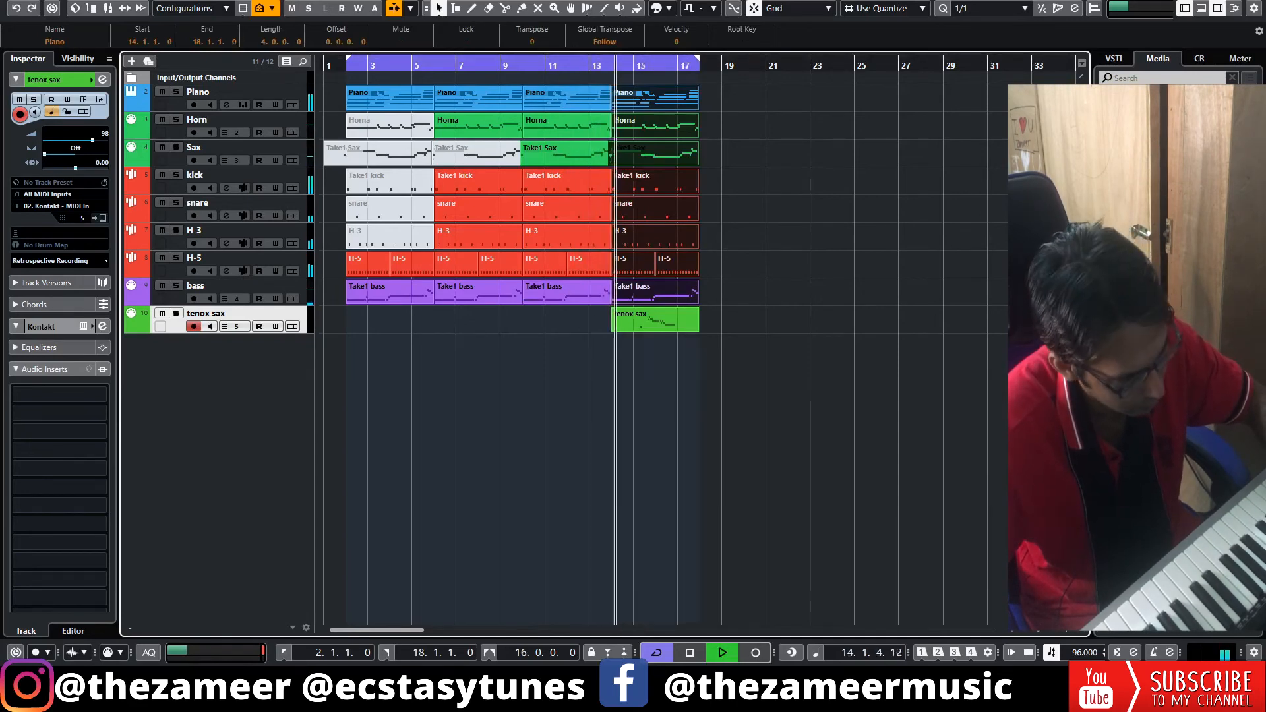
left_click_drag(1039, 631, 1040, 633)
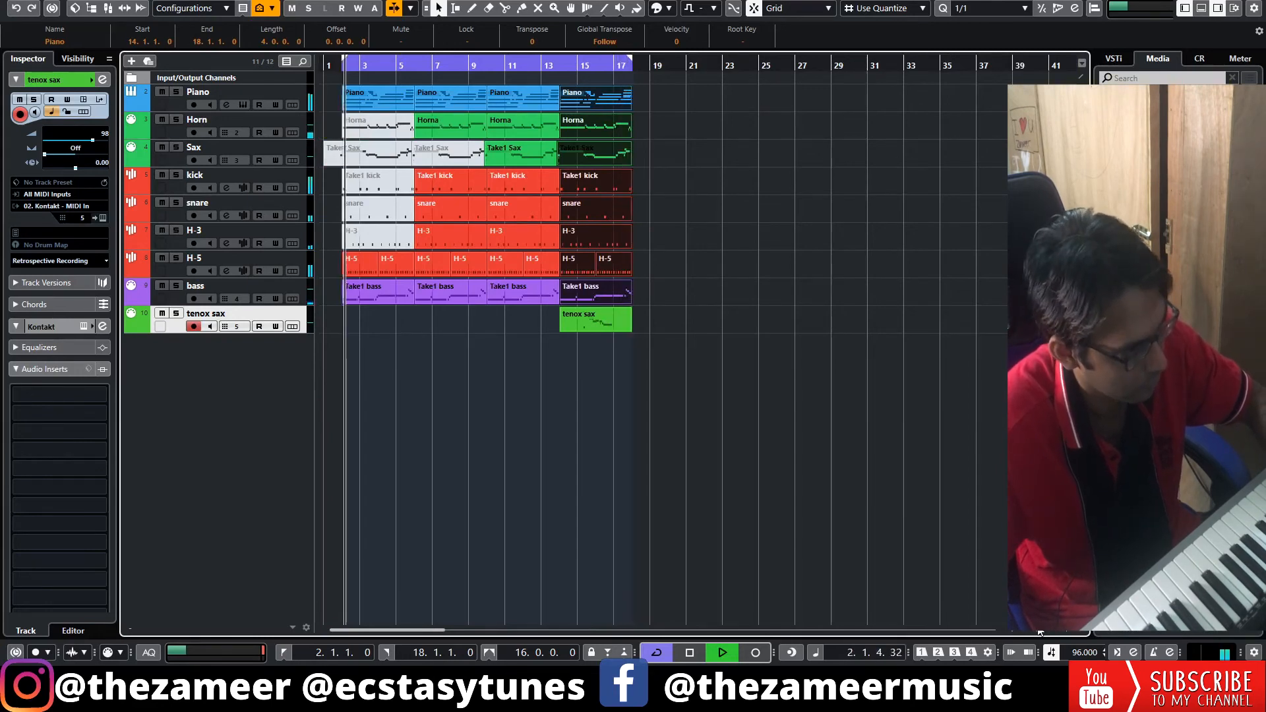
key("space")
key("ctrl+shift+a")
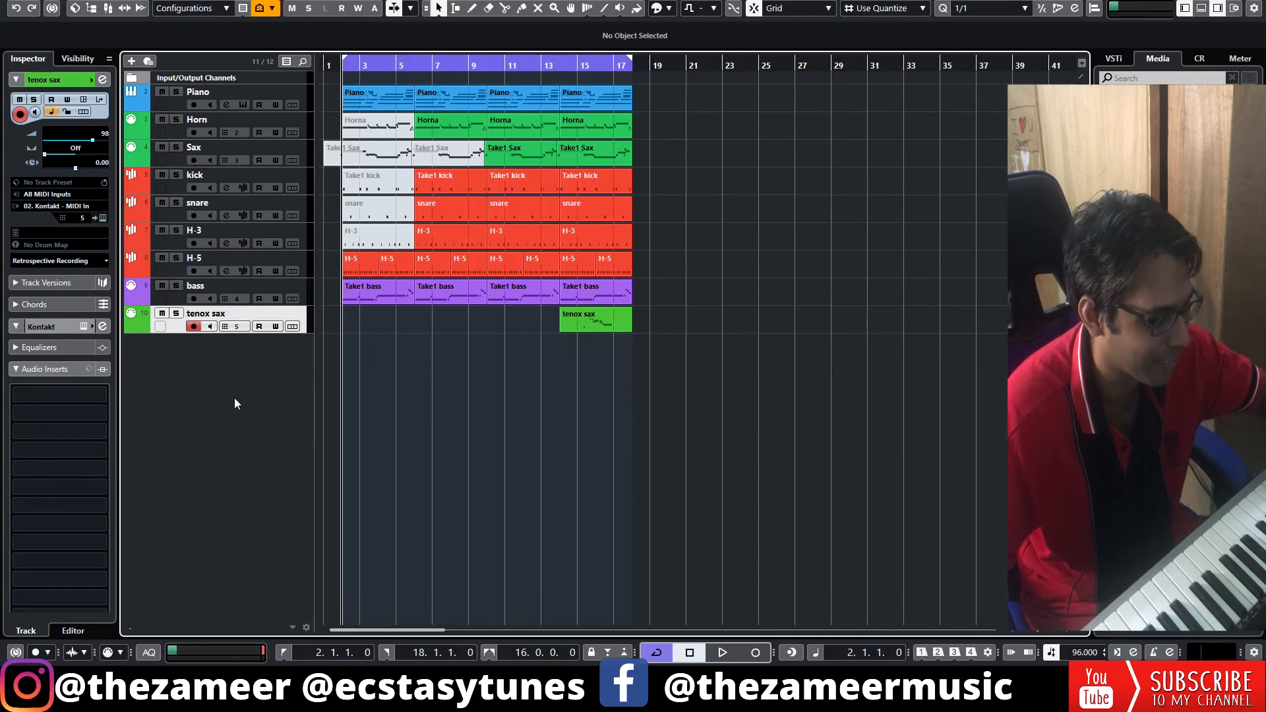
Load the Vinyl Crackles preset into the Grungelizer insert on the snare track and close the effect window.
left_click(226, 216)
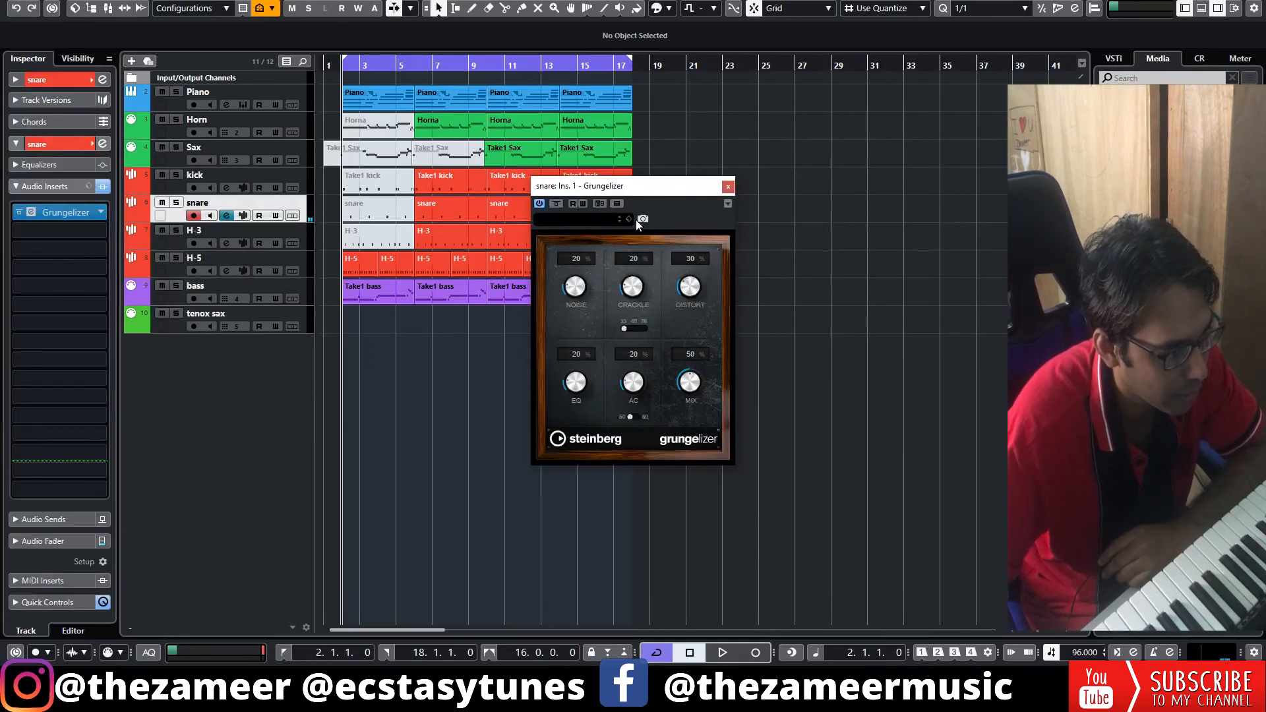
left_click(633, 218)
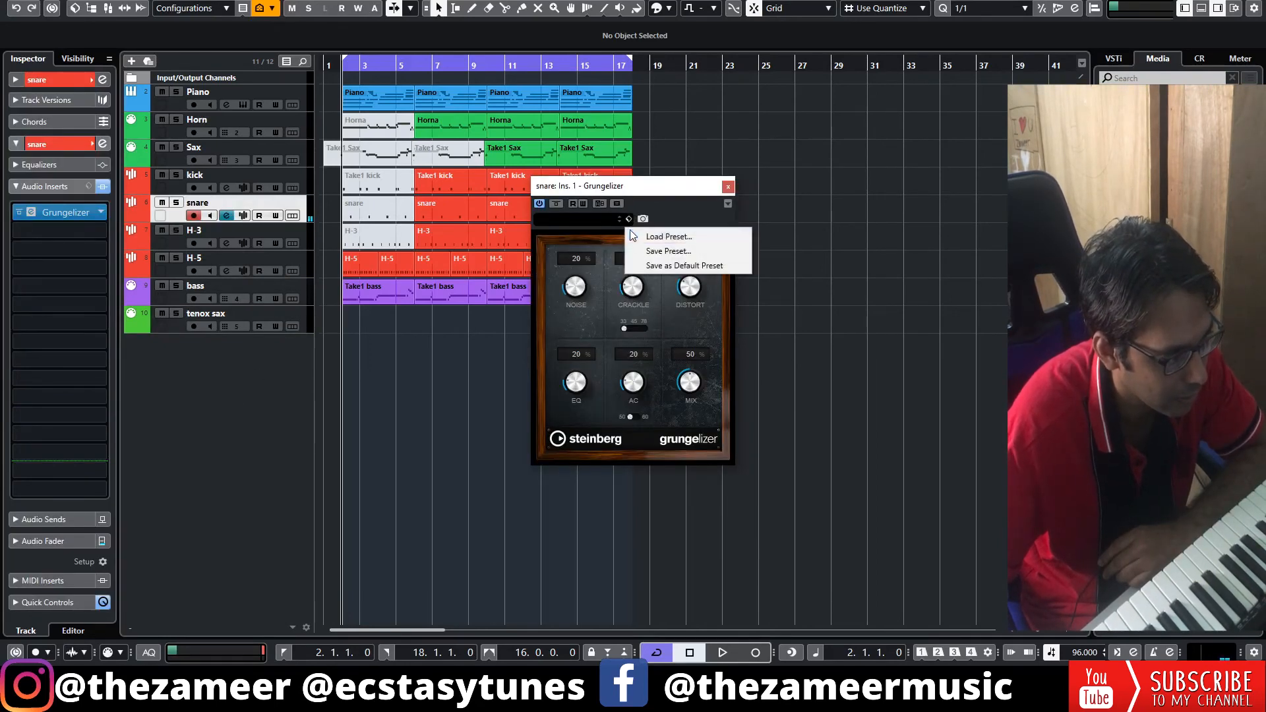
left_click(643, 232)
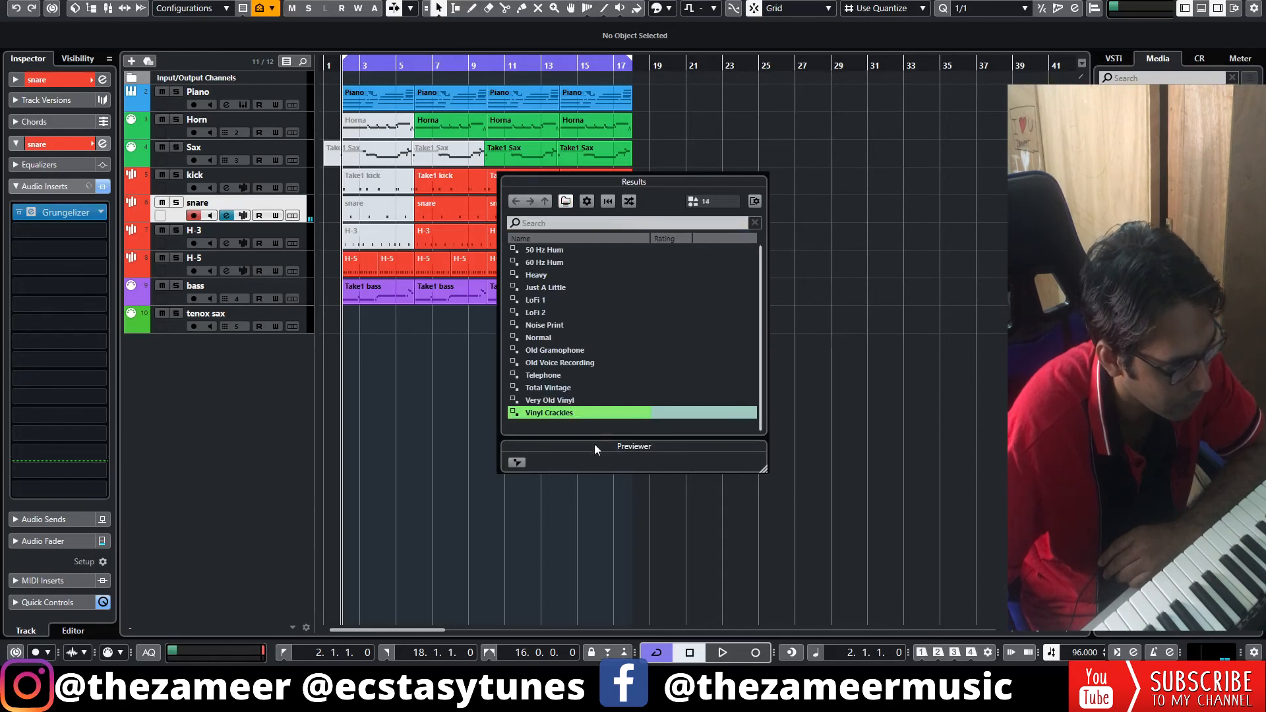
double_click(568, 413)
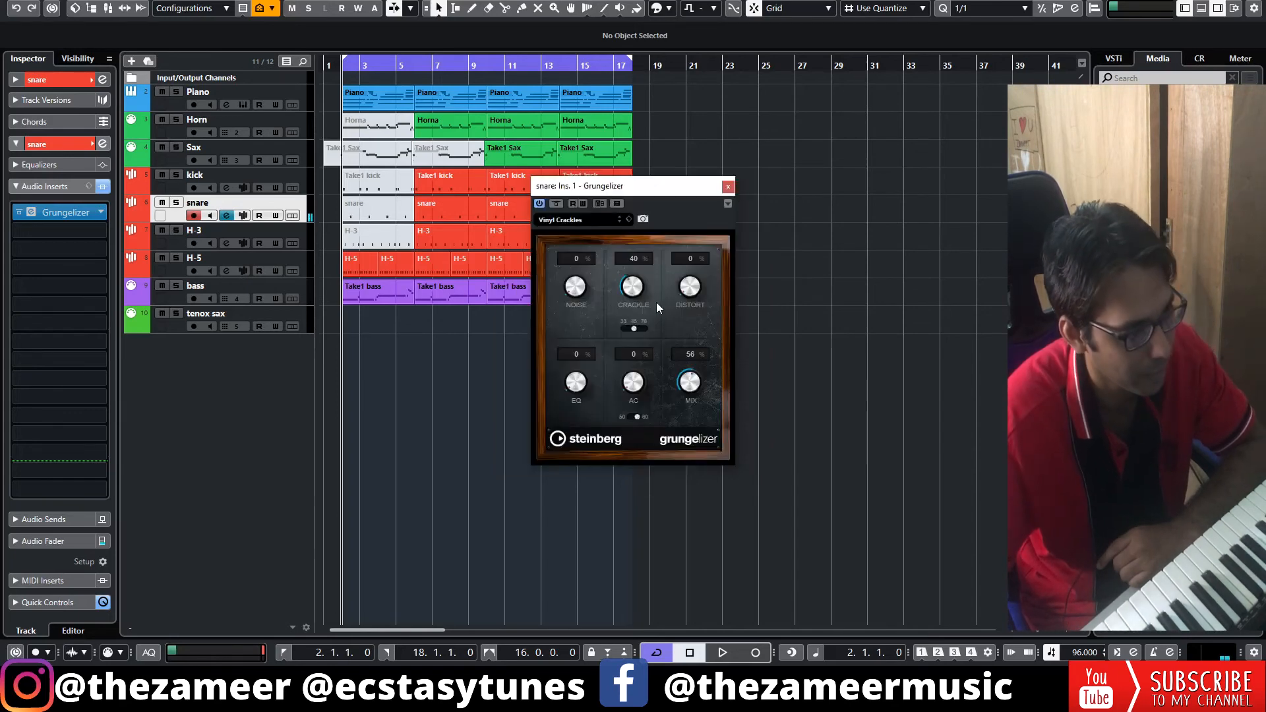
left_click(727, 188)
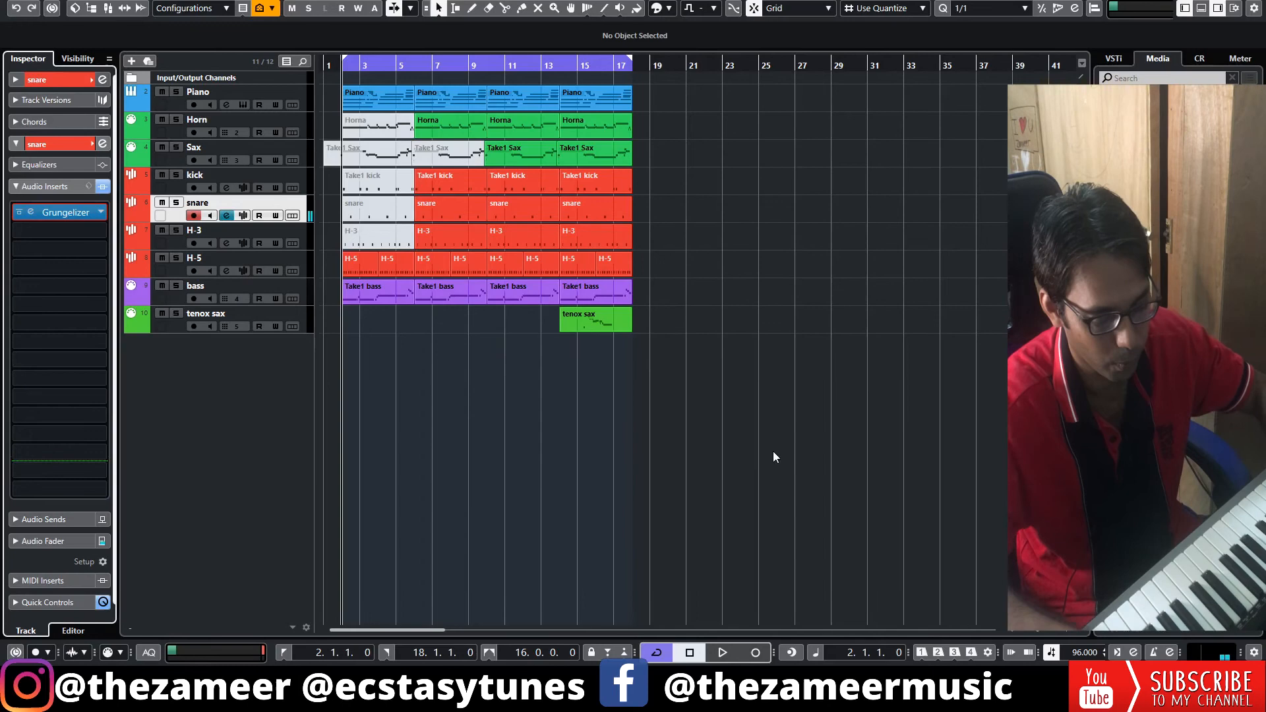
Play the arrangement and set the Sax track's MIDI volume to 106.
key("space")
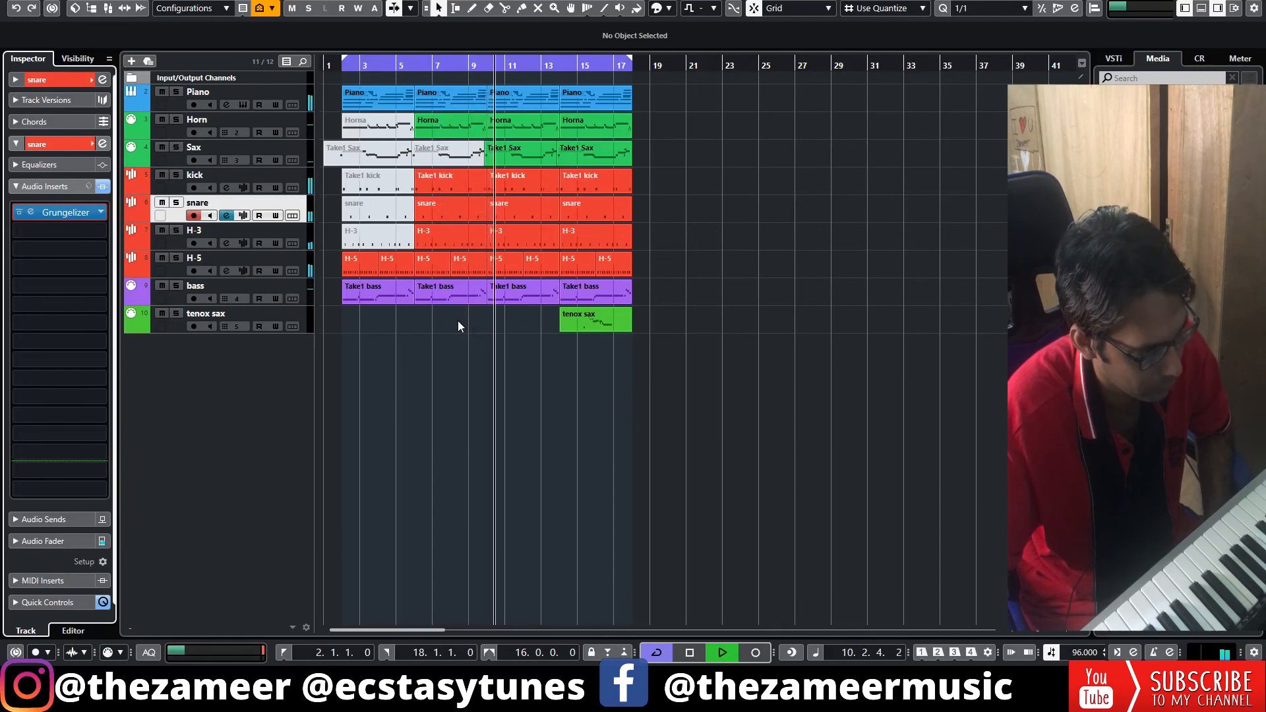
left_click(258, 146)
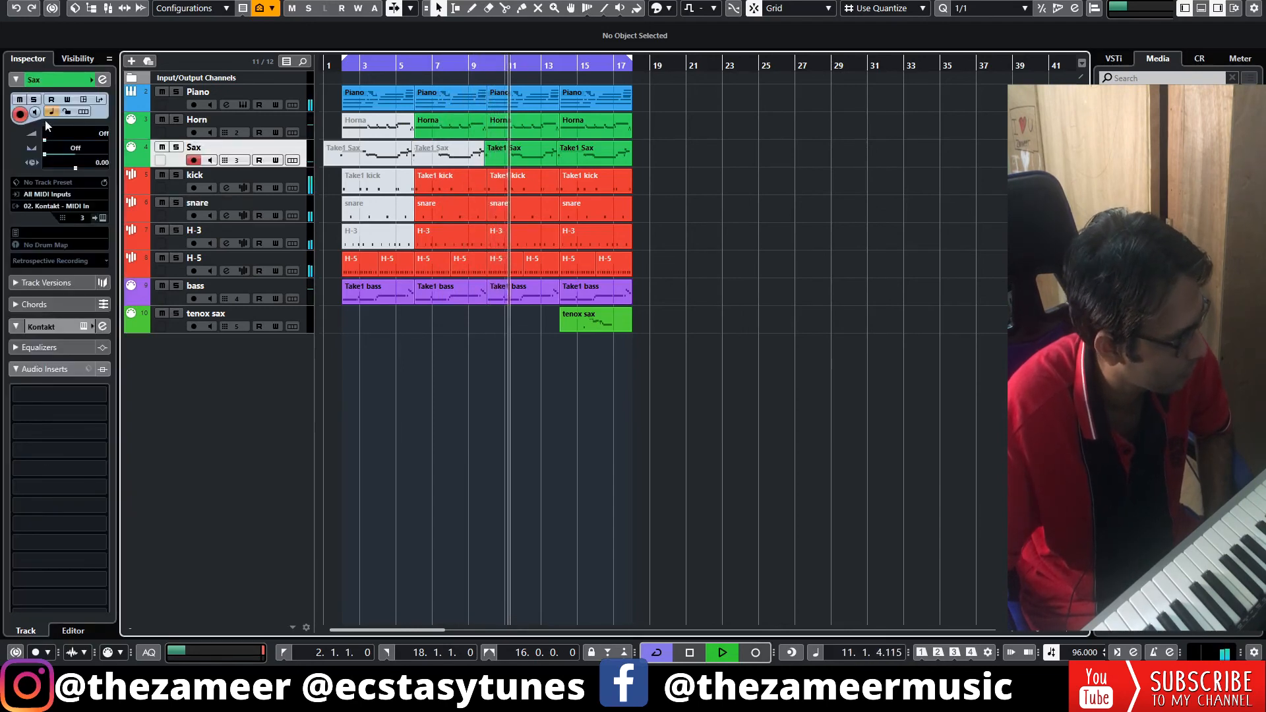
left_click_drag(44, 144, 88, 151)
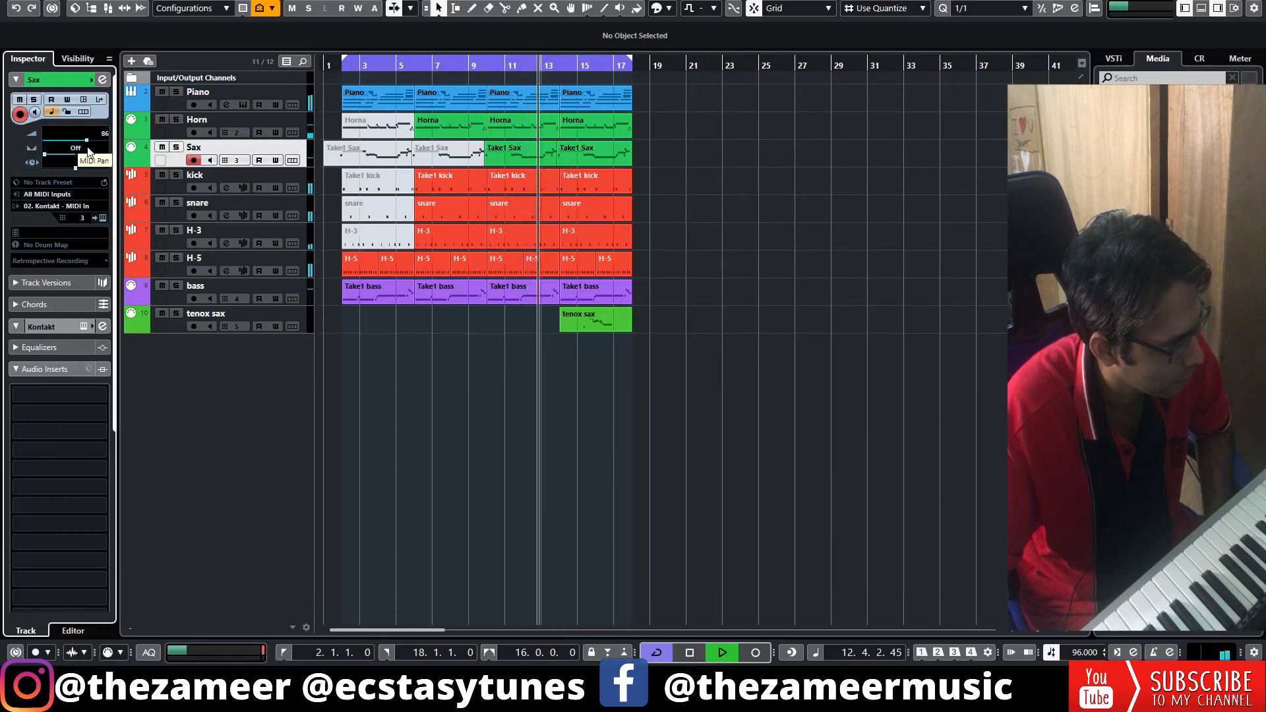
left_click_drag(88, 151, 89, 151)
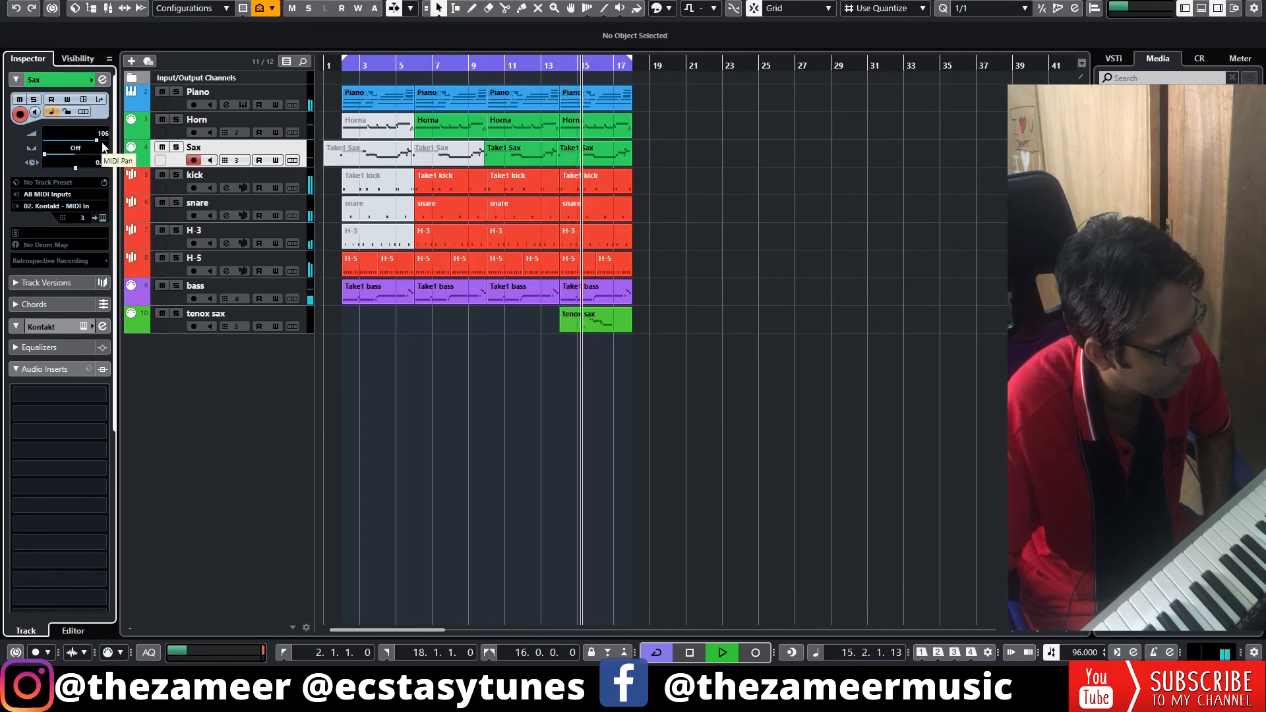
Lower the tenox sax track's MIDI volume to 68 and stop playback.
left_click(297, 317)
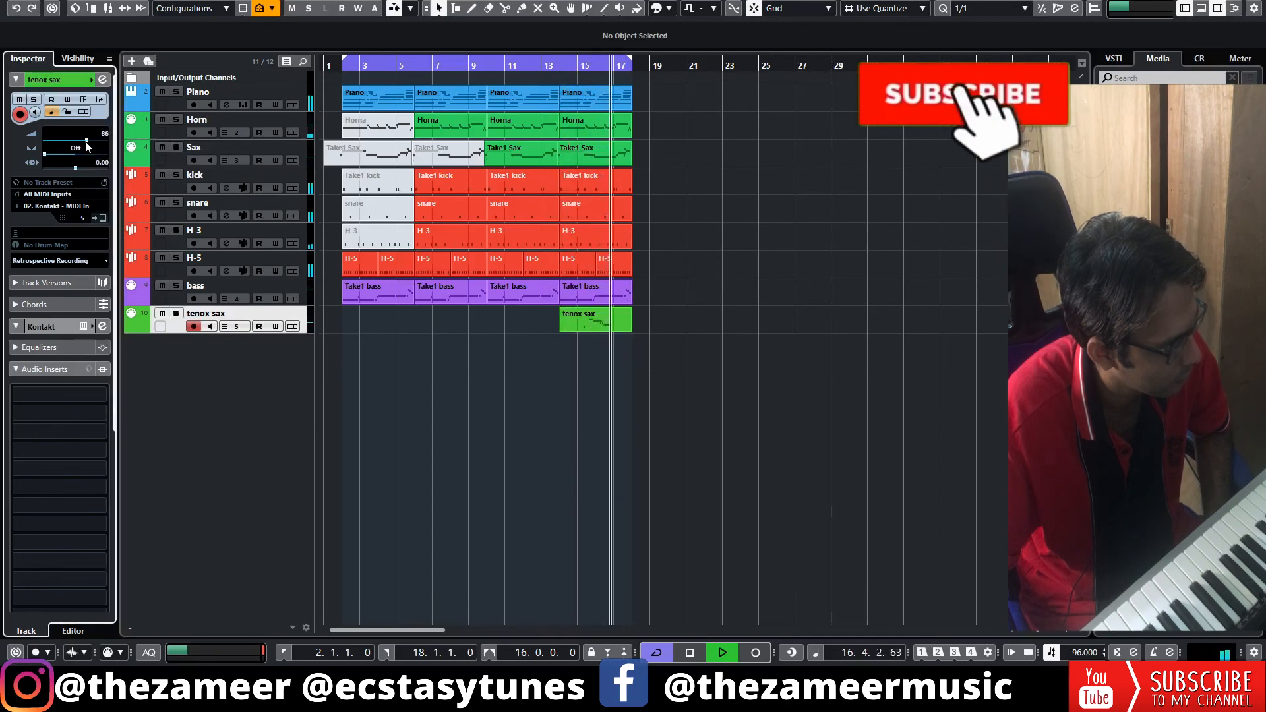
left_click_drag(86, 142, 78, 142)
left_click(876, 302)
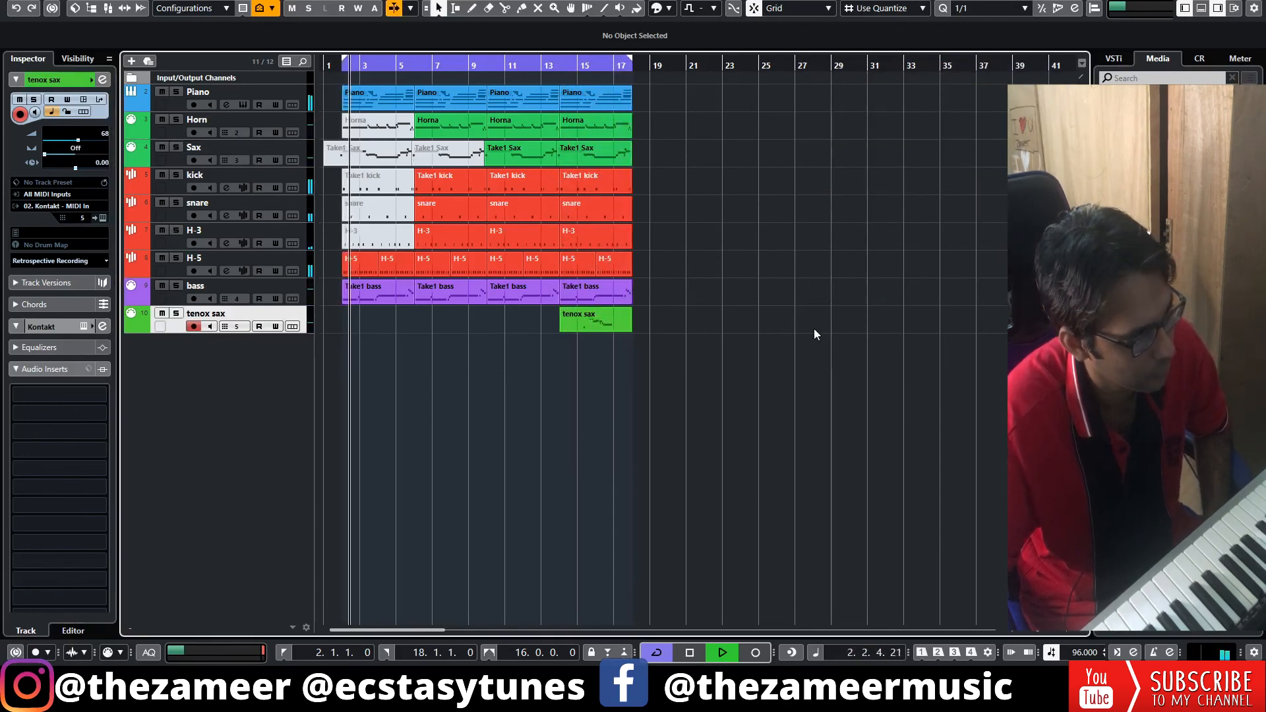
key("space")
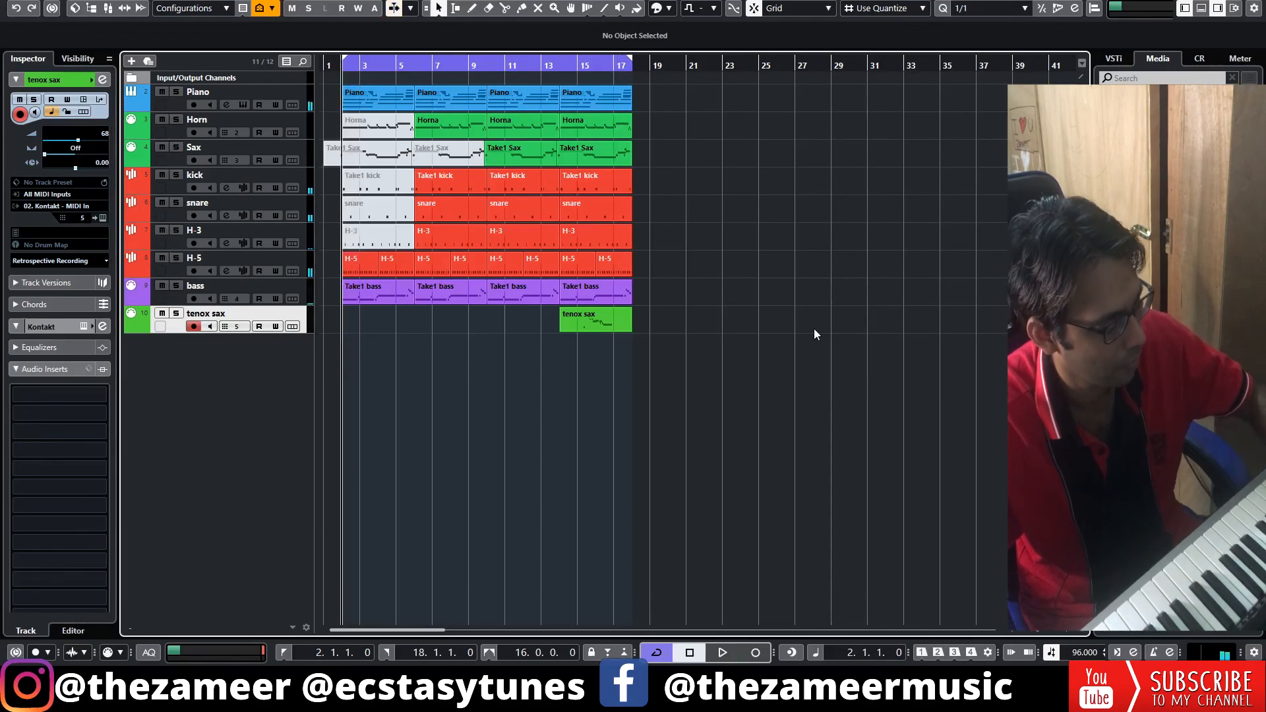